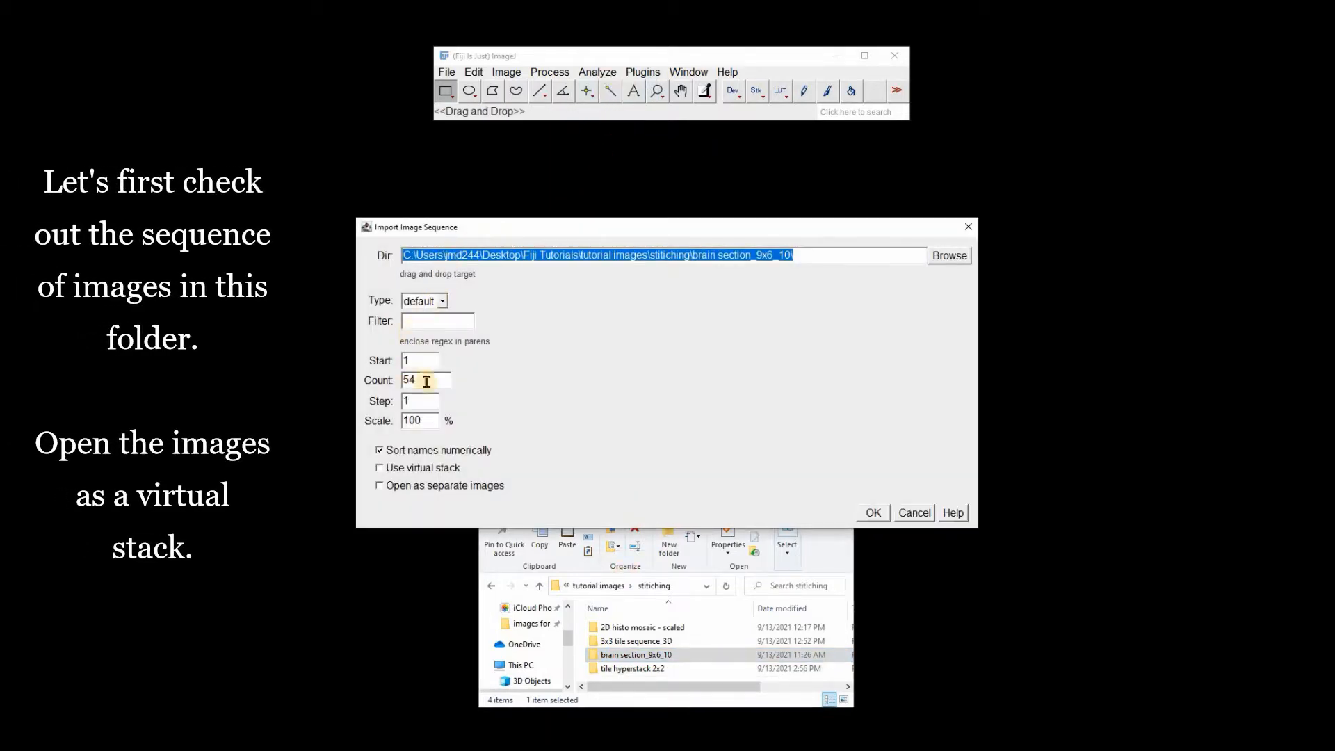
# Step: Import the brain section_9x6_10 image sequence as a virtual stack, and play through its slices
pyautogui.click(380, 470)
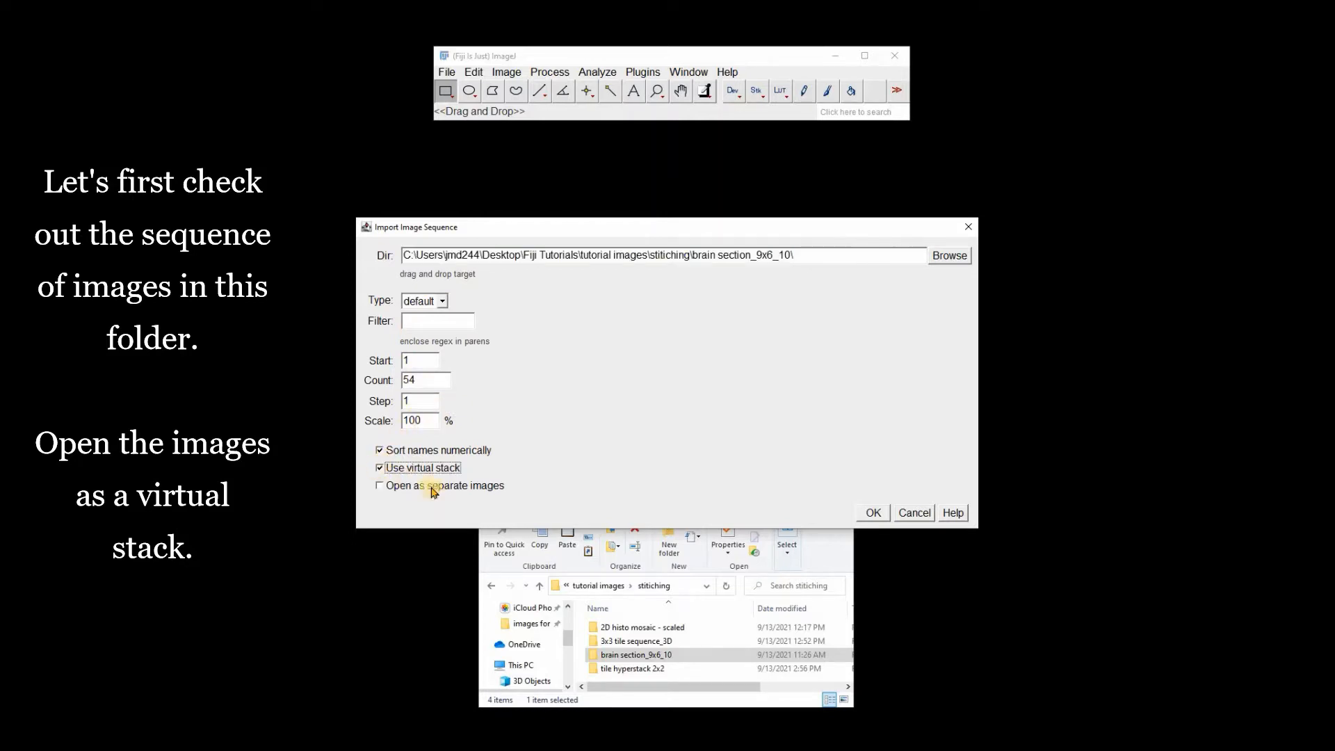
pyautogui.click(876, 516)
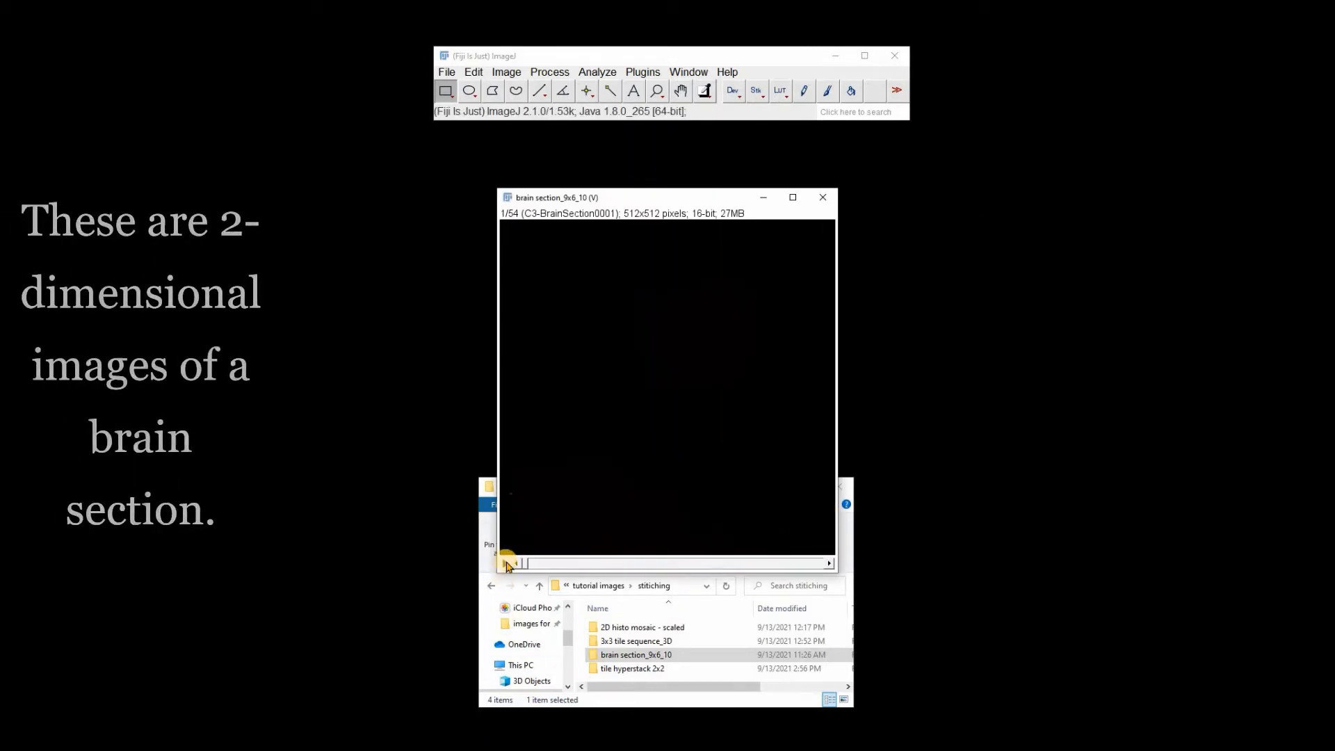
pyautogui.click(505, 564)
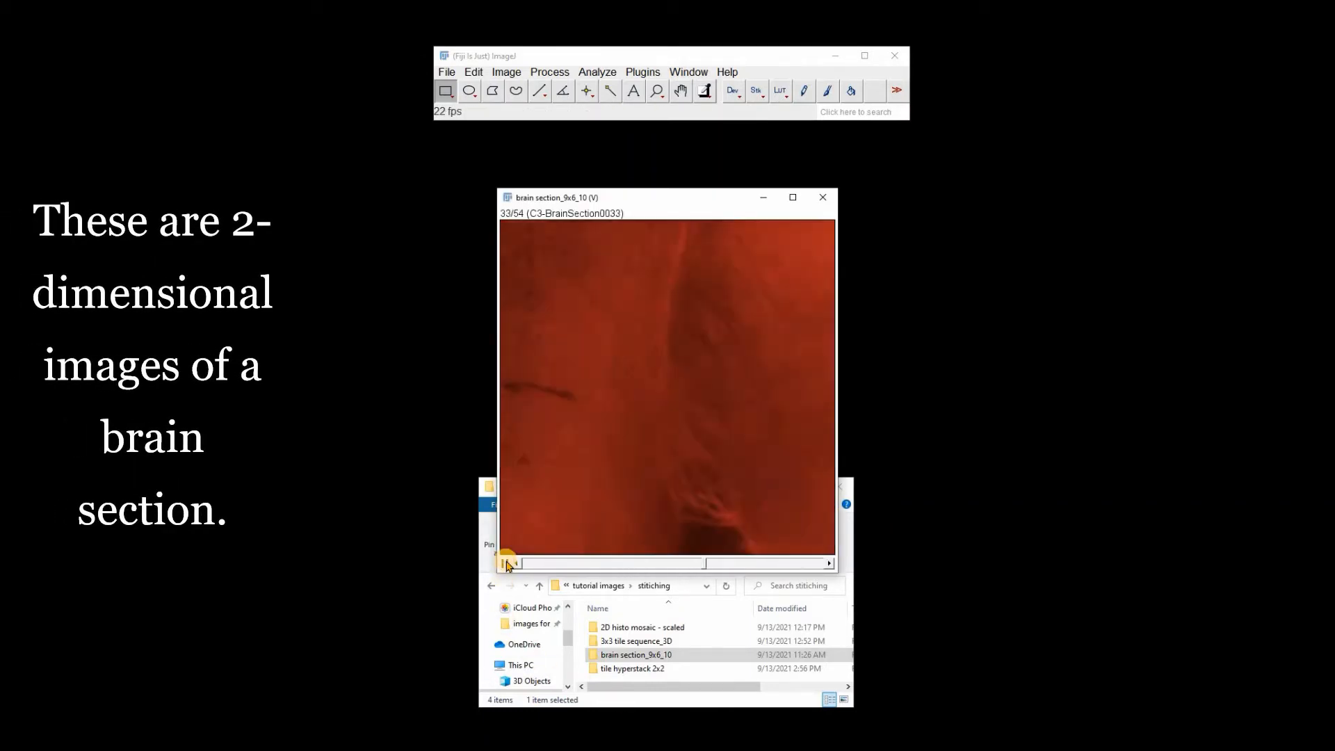
pyautogui.click(506, 563)
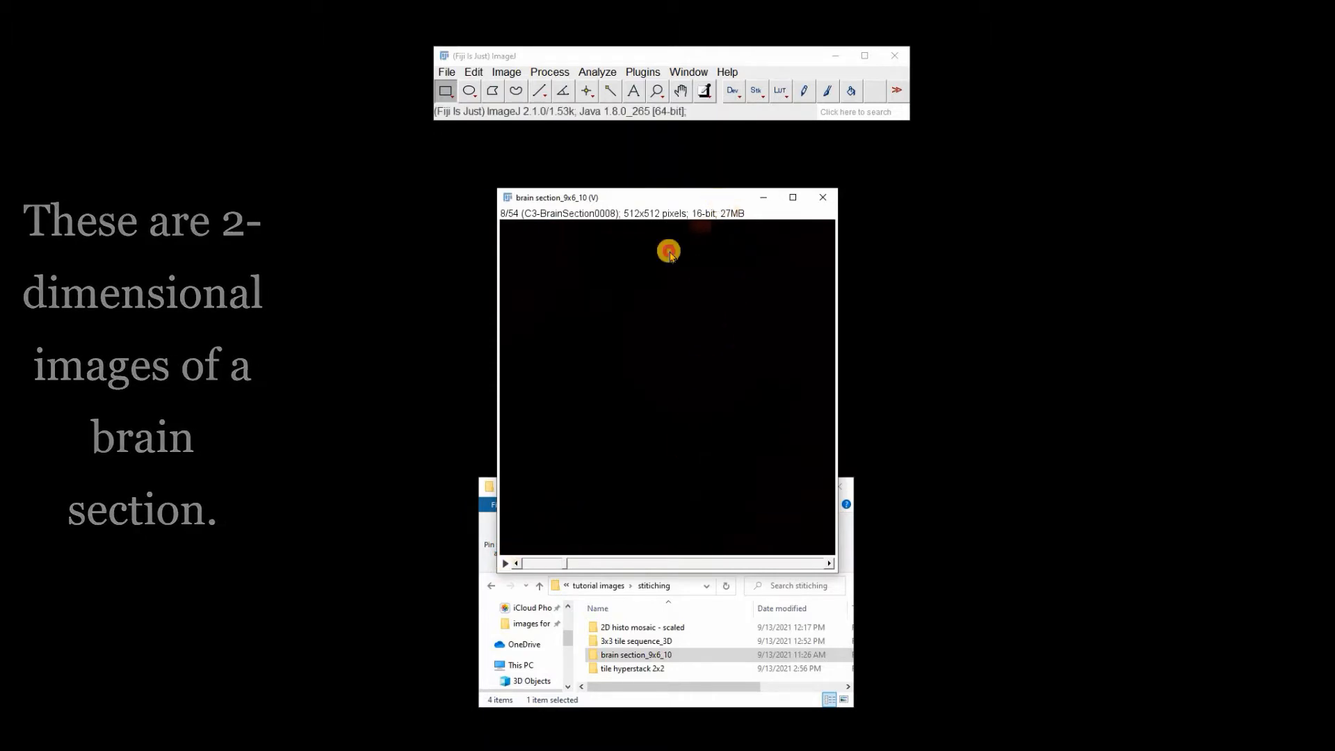
pyautogui.moveTo(689, 198); pyautogui.dragTo(280, 153)
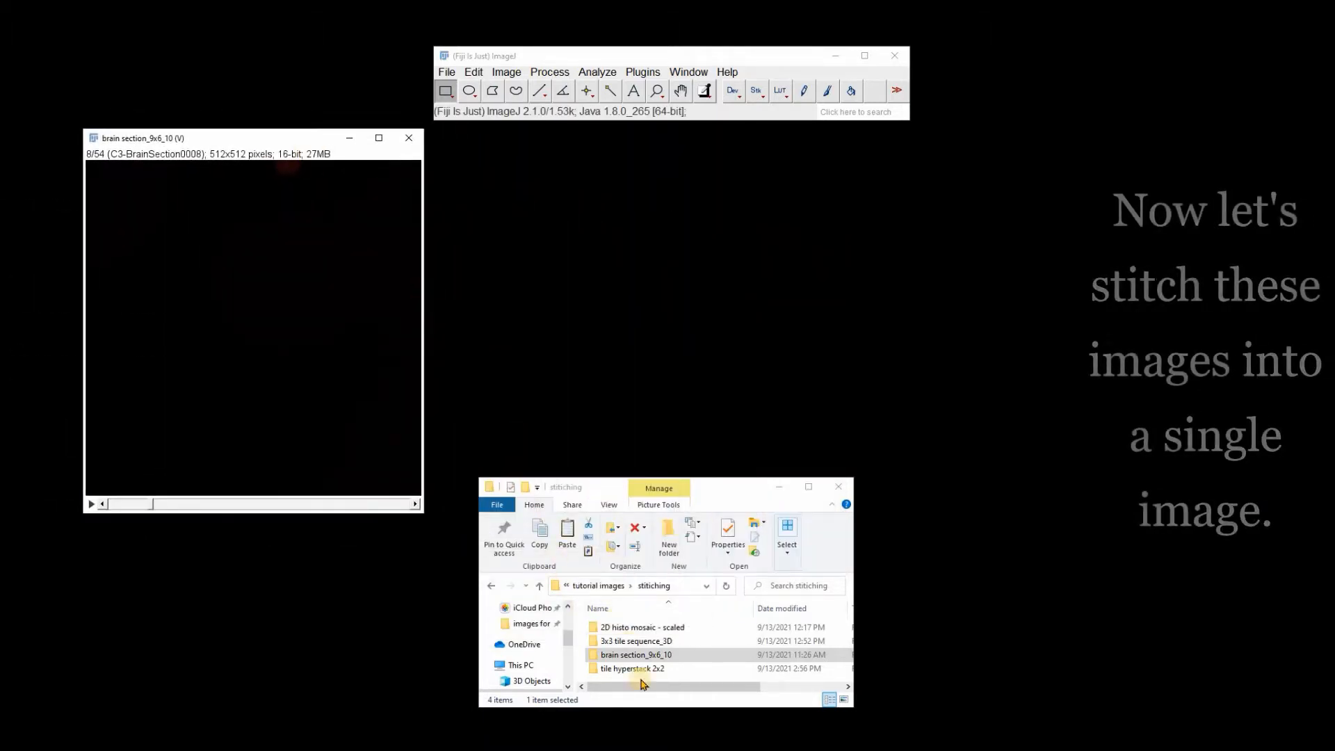
# Step: Start Grid/Collection stitching with the type Grid: snake by rows and the order Left & Down
pyautogui.click(637, 74)
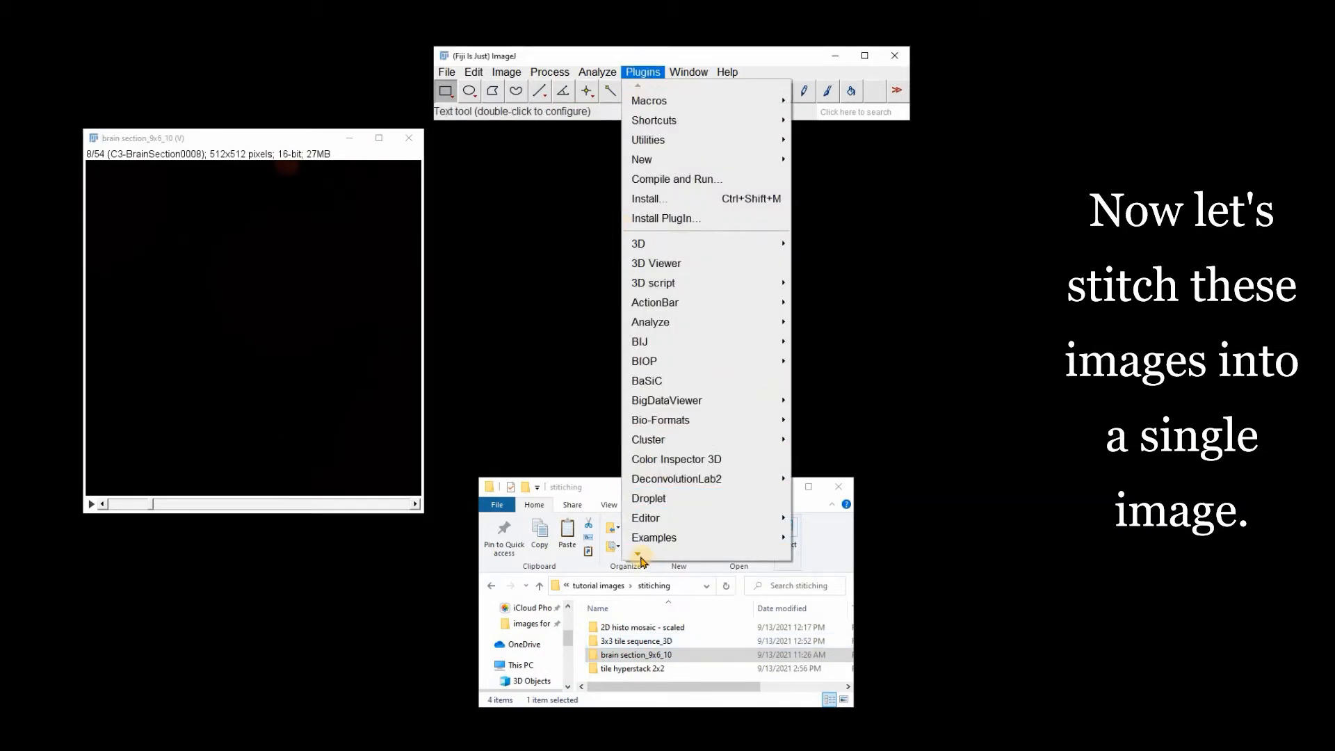
pyautogui.moveTo(640, 559)
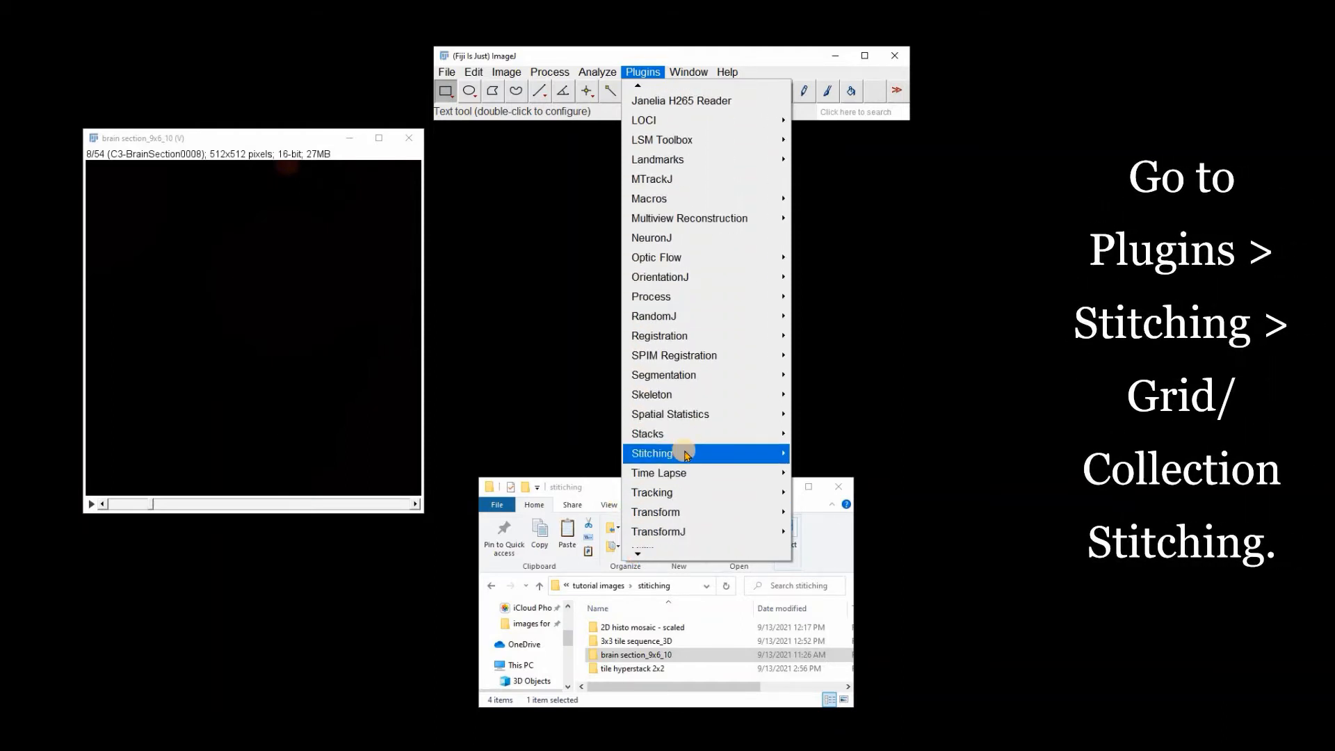
pyautogui.moveTo(686, 450)
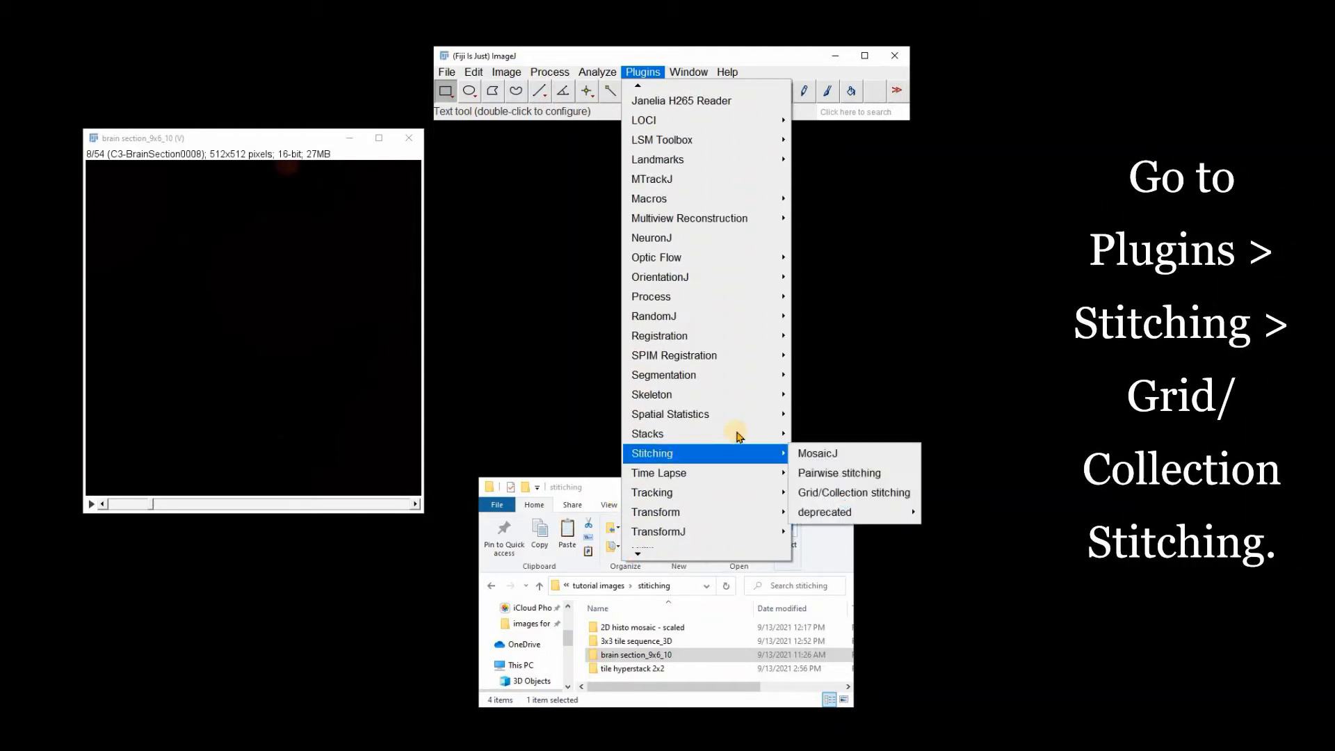
pyautogui.click(822, 496)
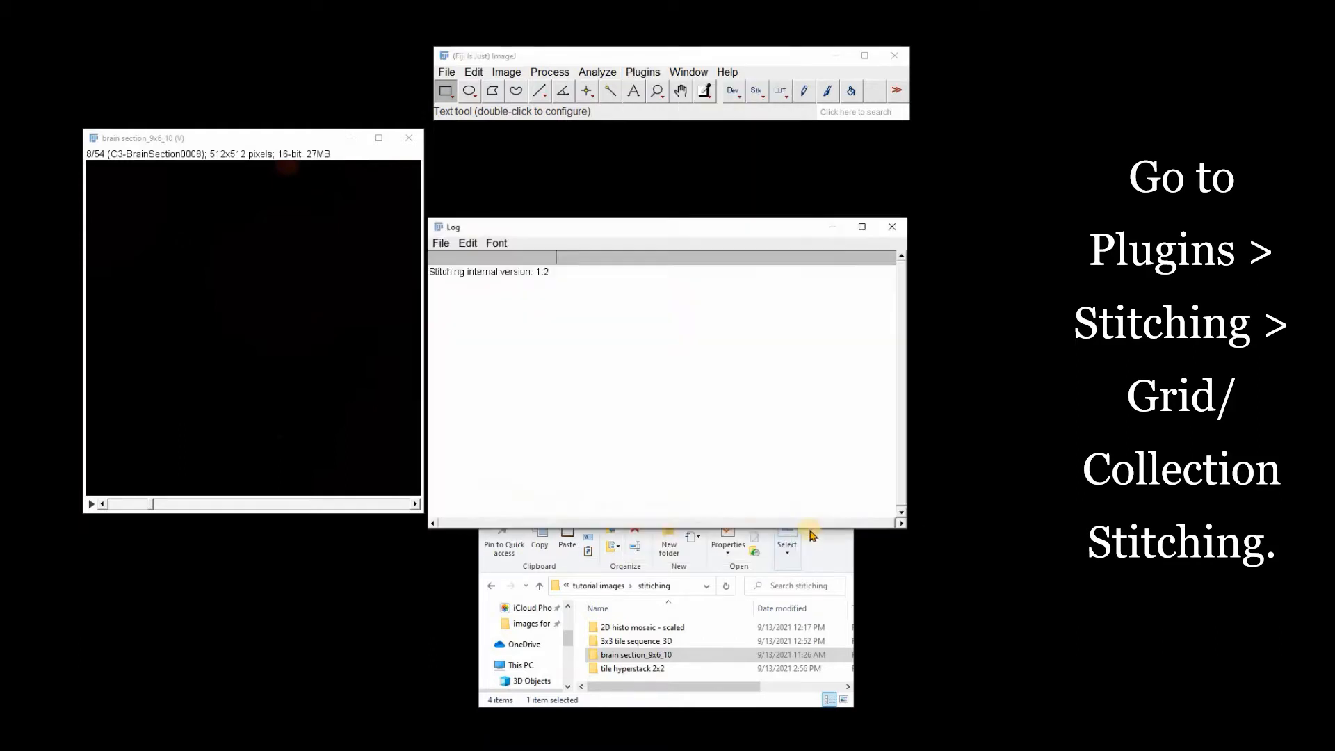
pyautogui.click(789, 493)
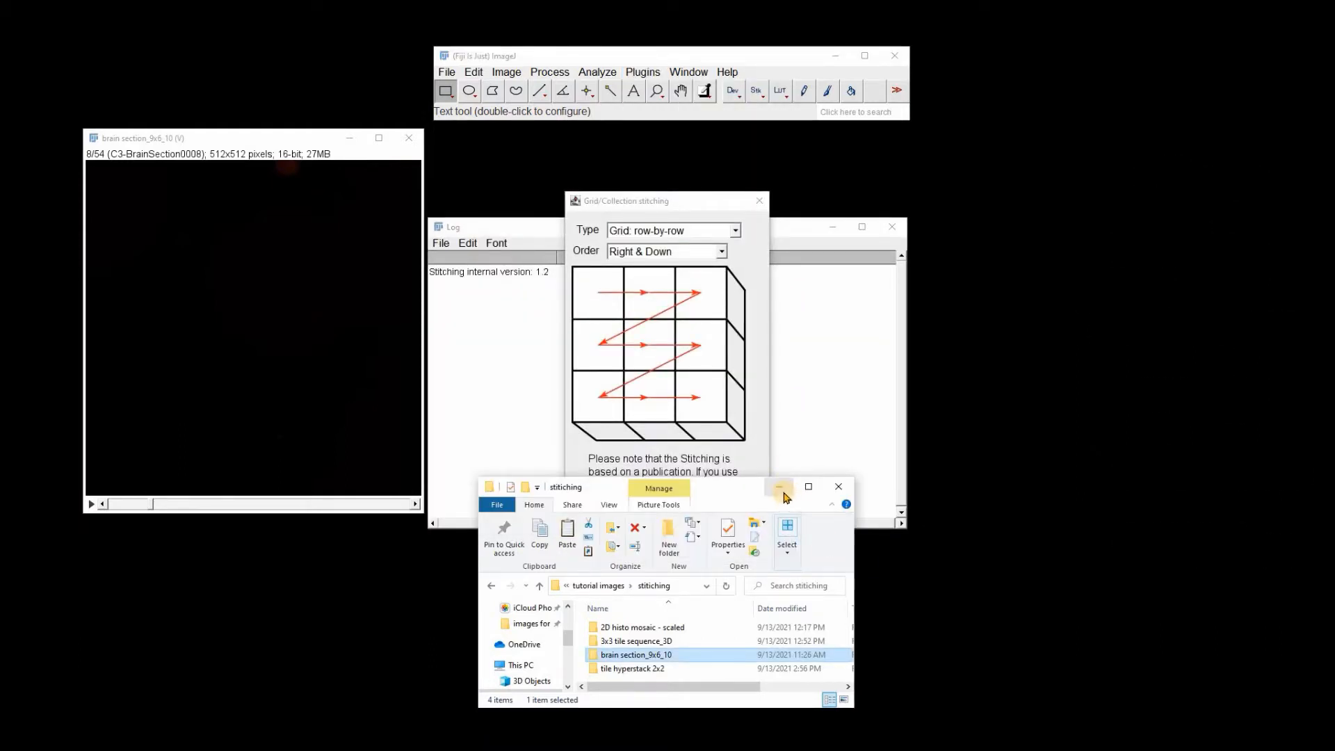
pyautogui.click(780, 489)
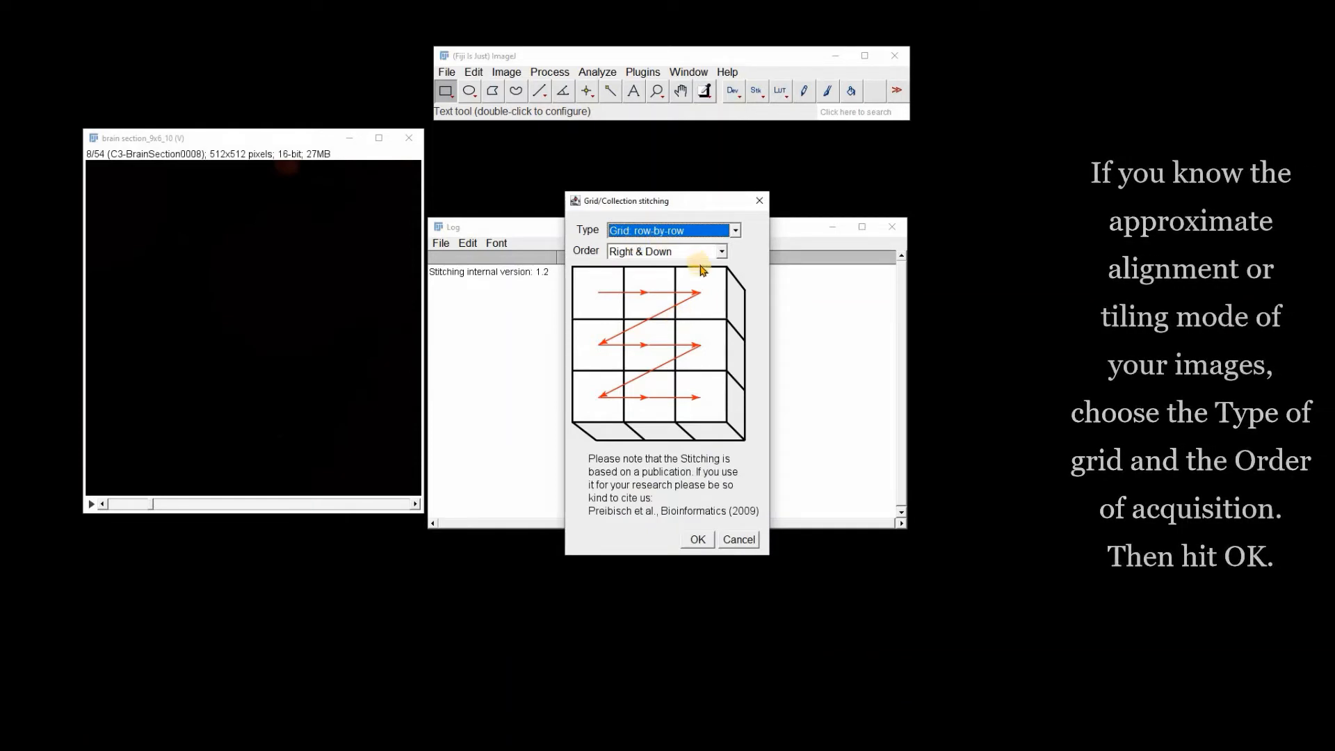
pyautogui.click(735, 232)
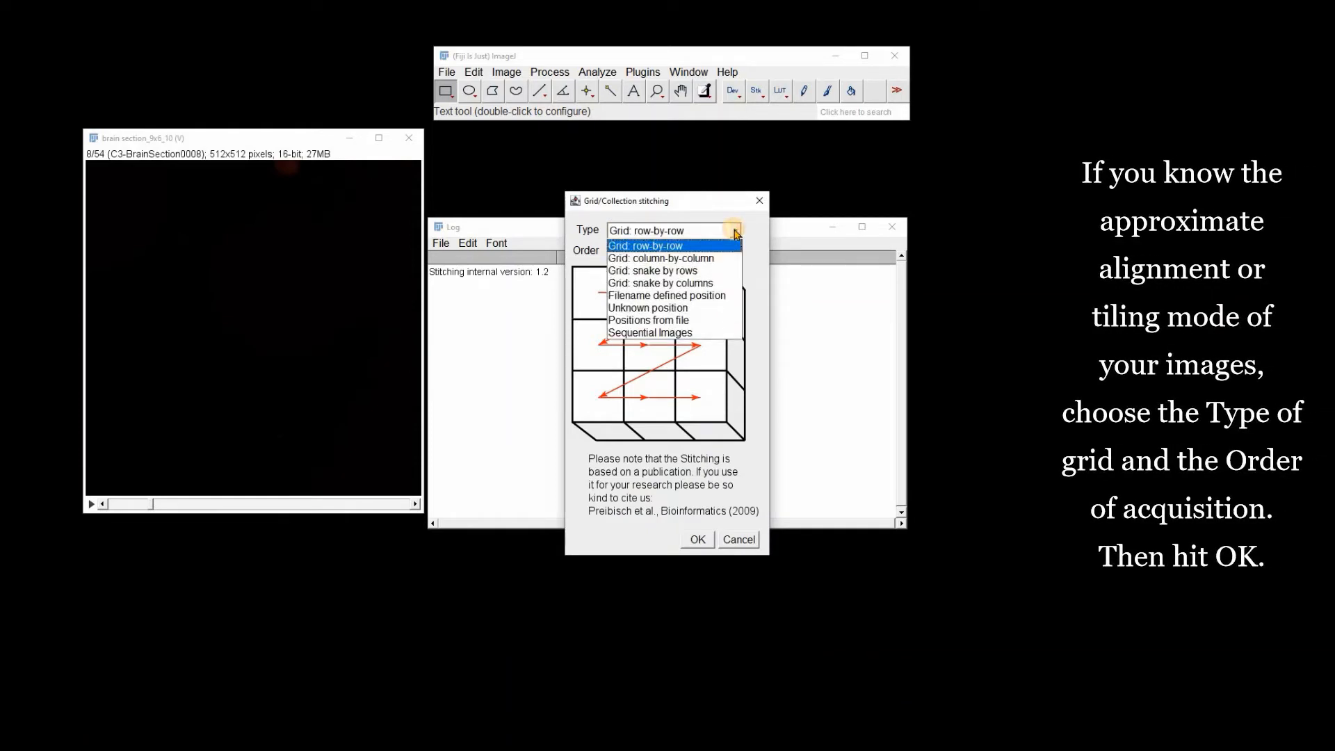
pyautogui.click(714, 271)
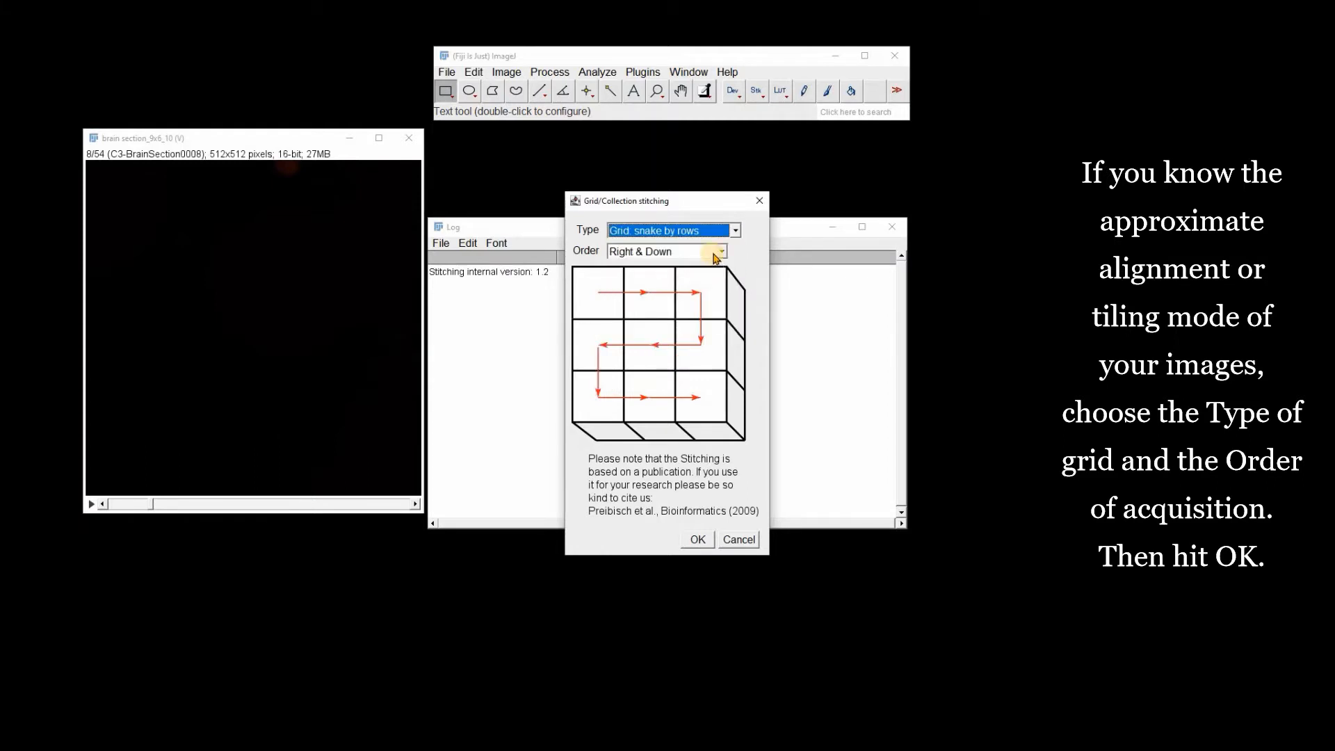
pyautogui.click(721, 253)
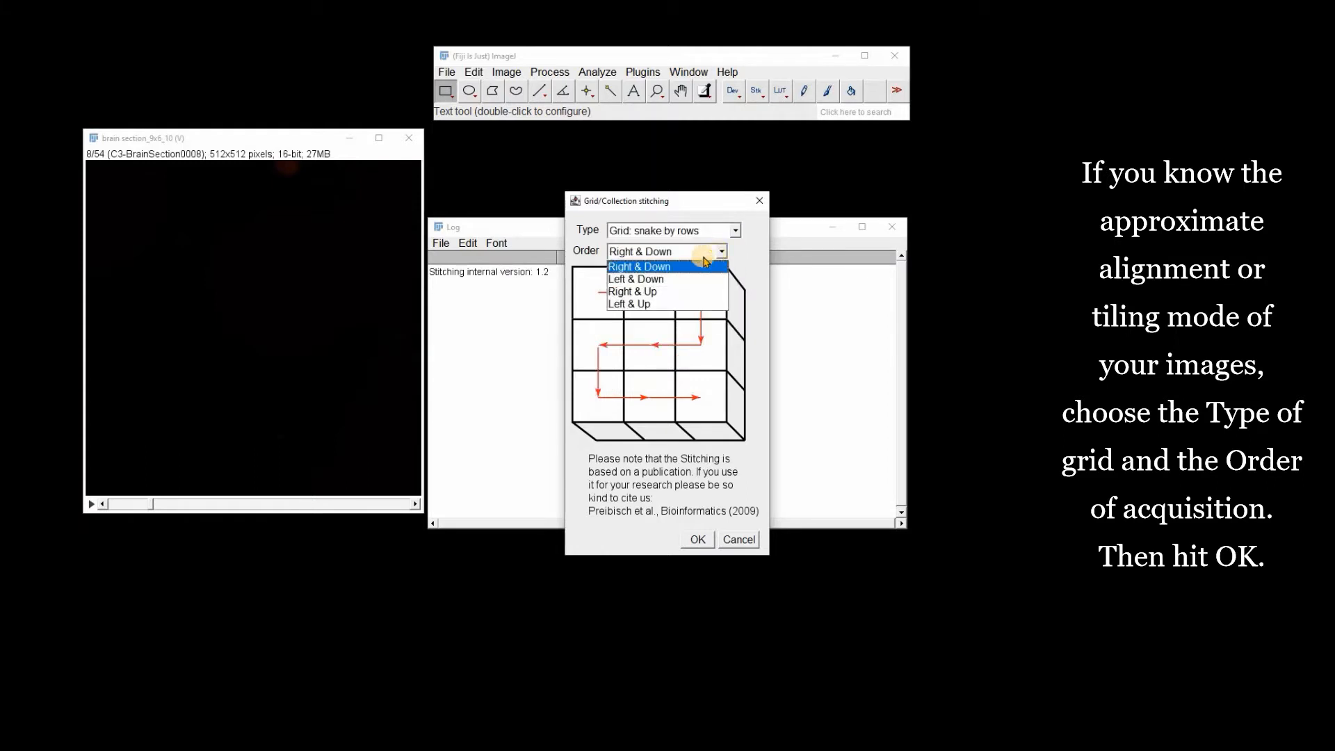
pyautogui.click(693, 279)
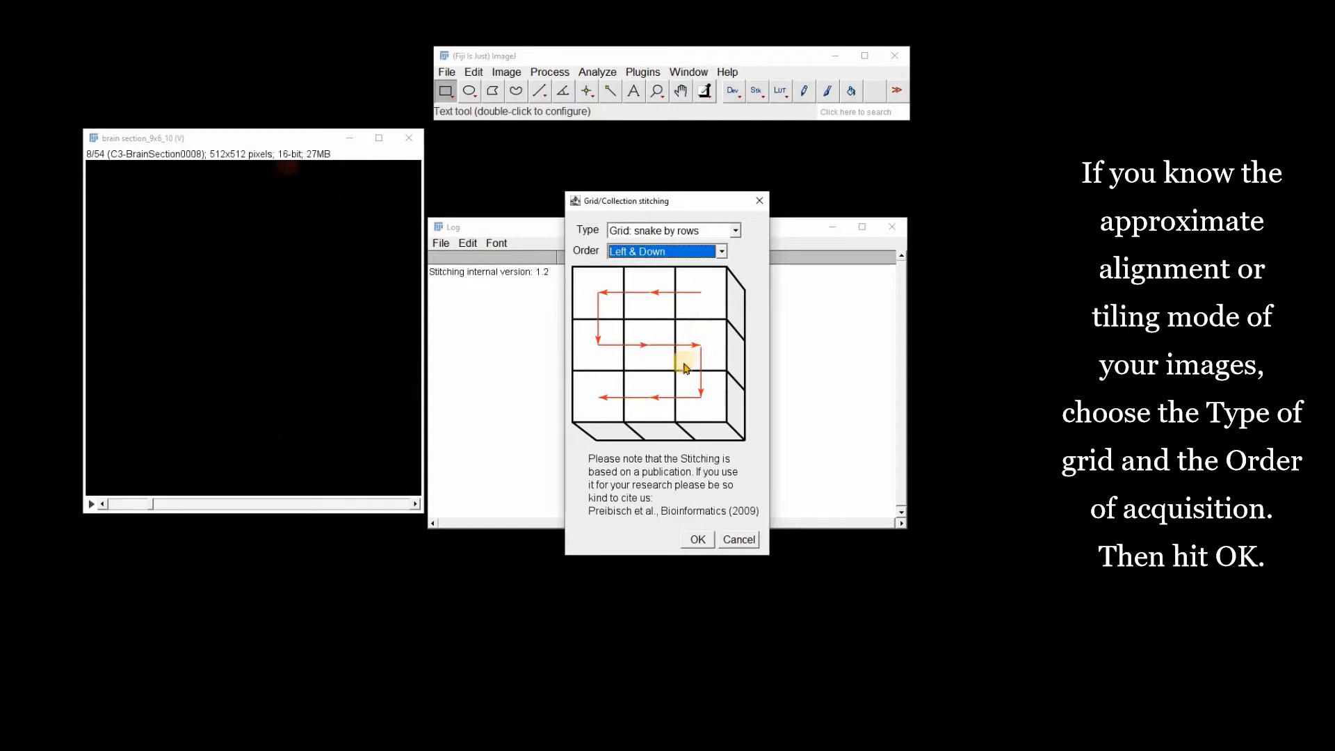
pyautogui.click(695, 540)
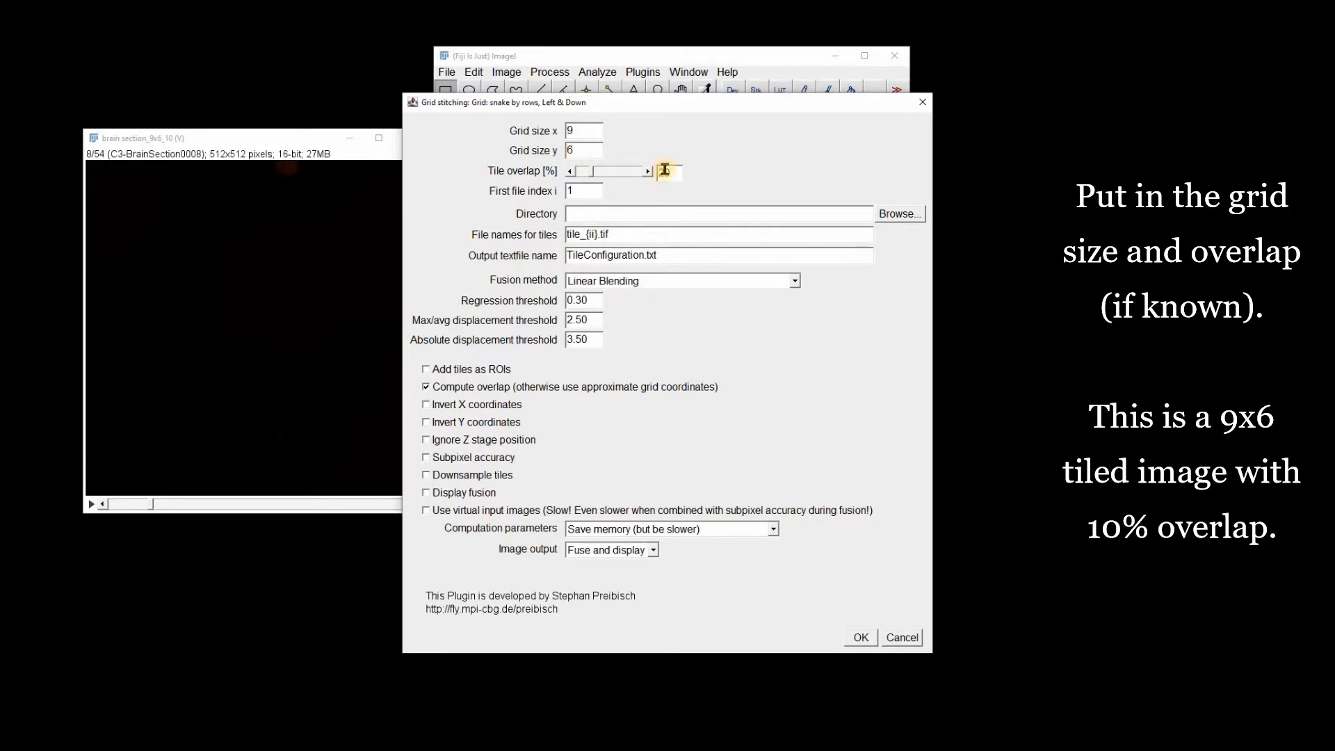
# Step: Set a 9 by 6 grid with 10% tile overlap and choose the brain section_9x6_10 folder as the directory
pyautogui.moveTo(626, 205); pyautogui.dragTo(618, 213)
pyautogui.click(904, 221)
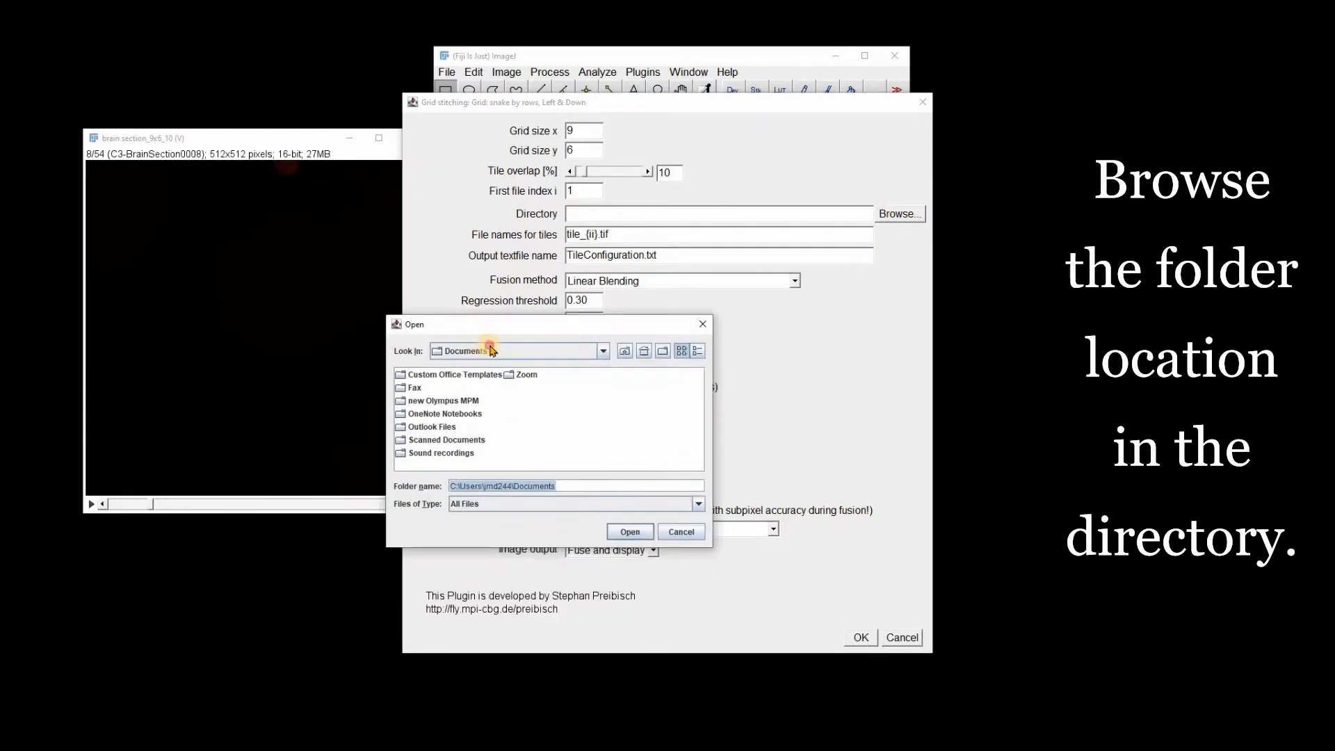
pyautogui.click(603, 353)
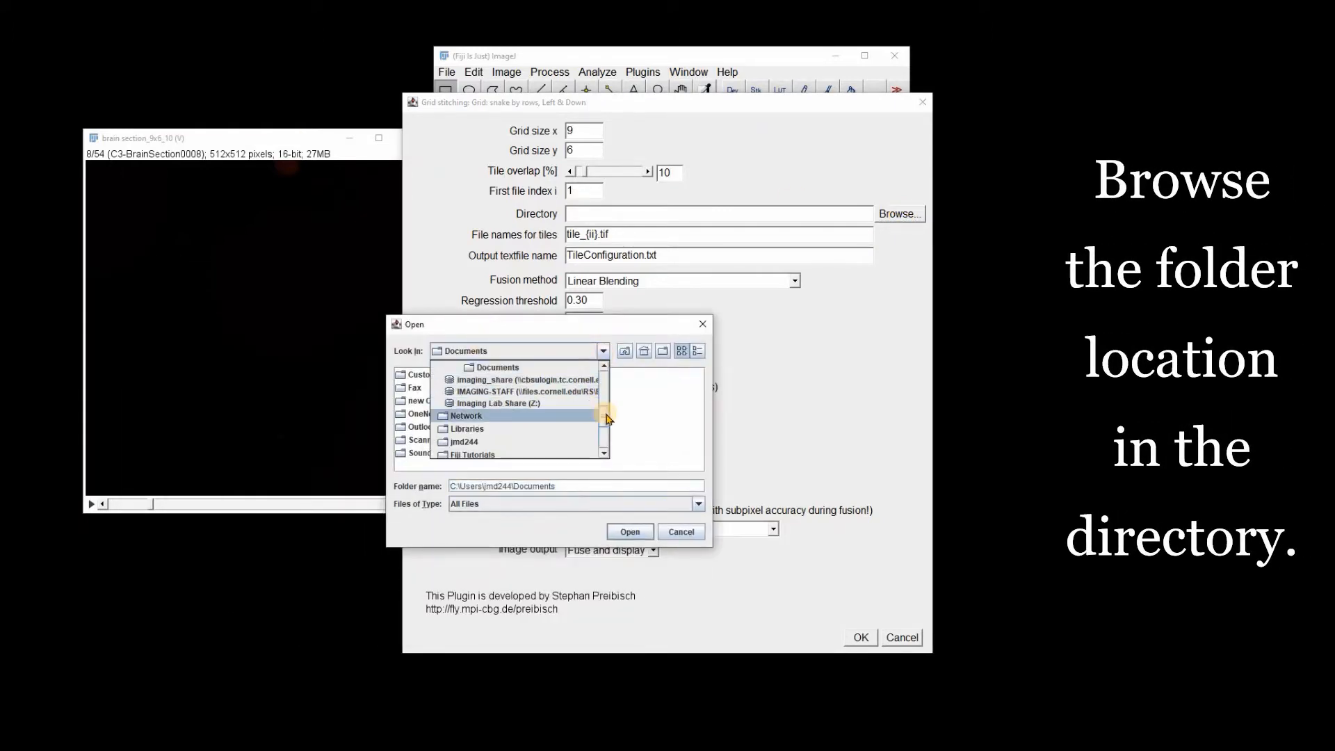
pyautogui.moveTo(601, 416); pyautogui.dragTo(602, 395)
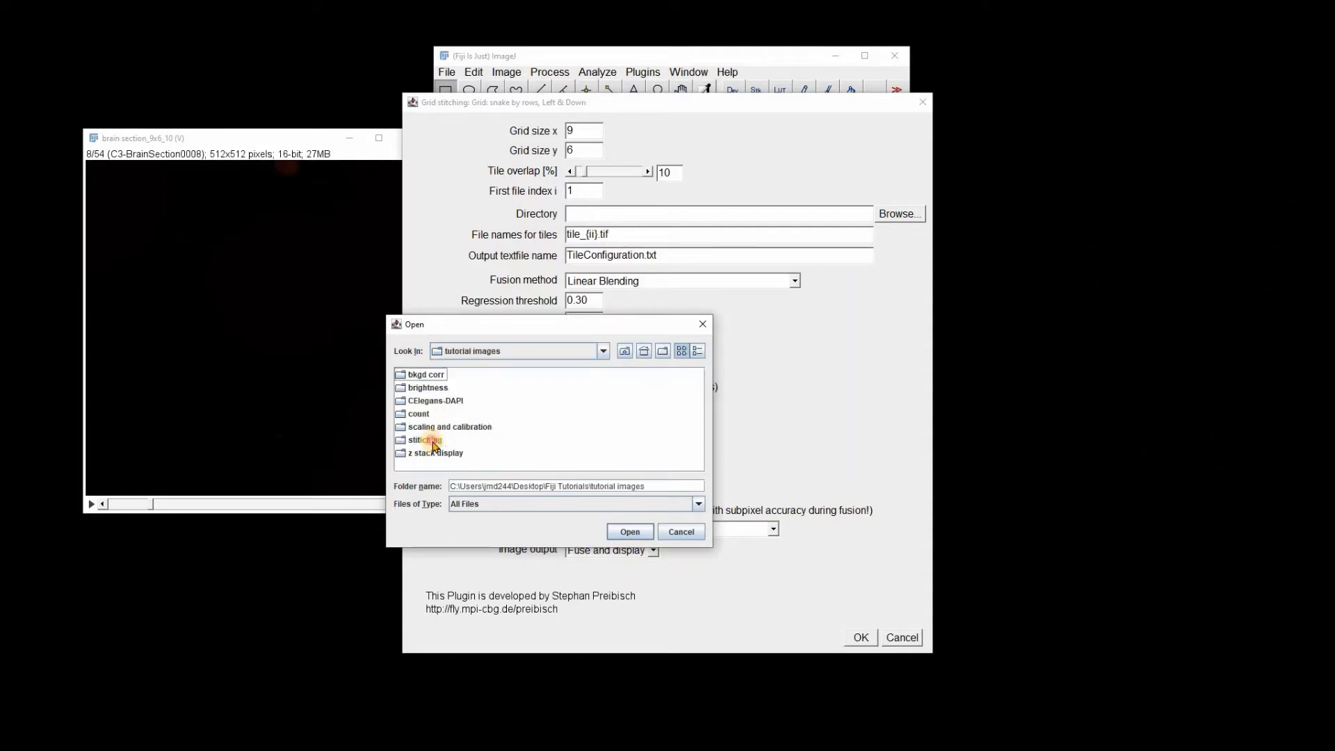
pyautogui.doubleClick(432, 441)
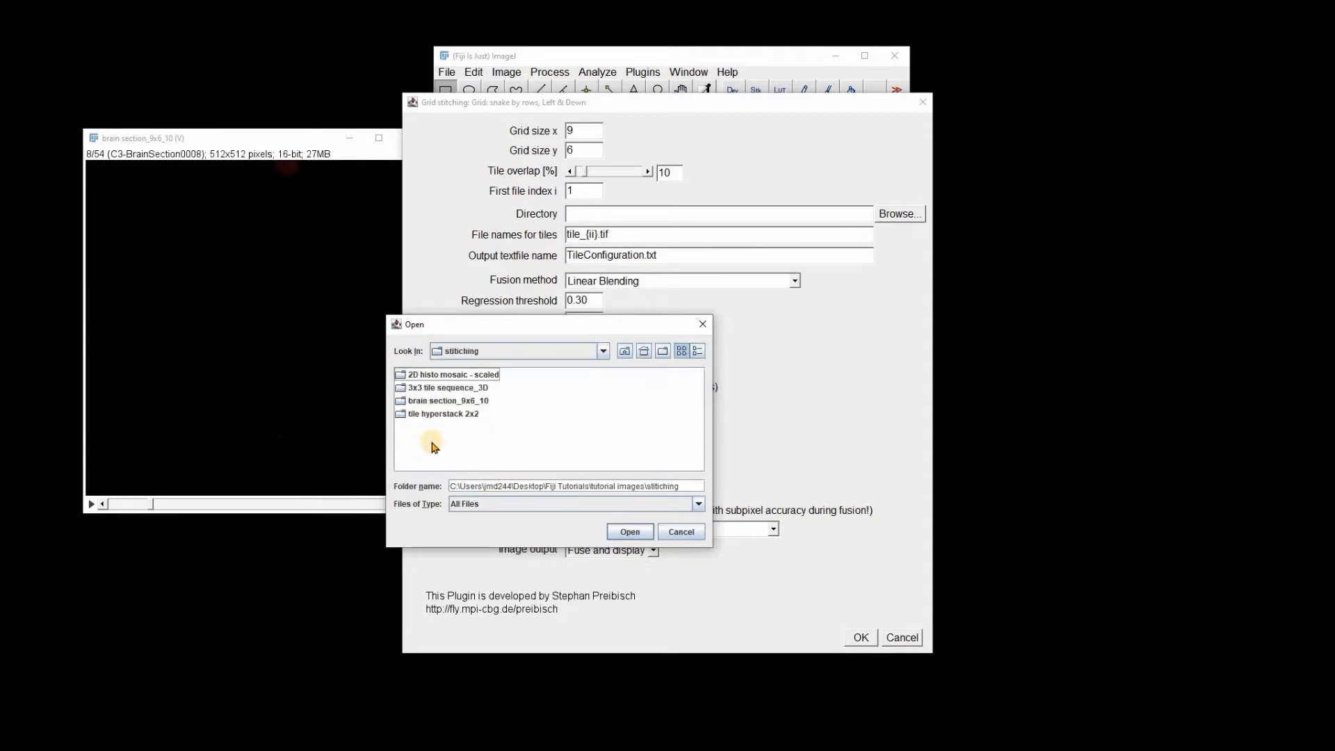
pyautogui.click(422, 402)
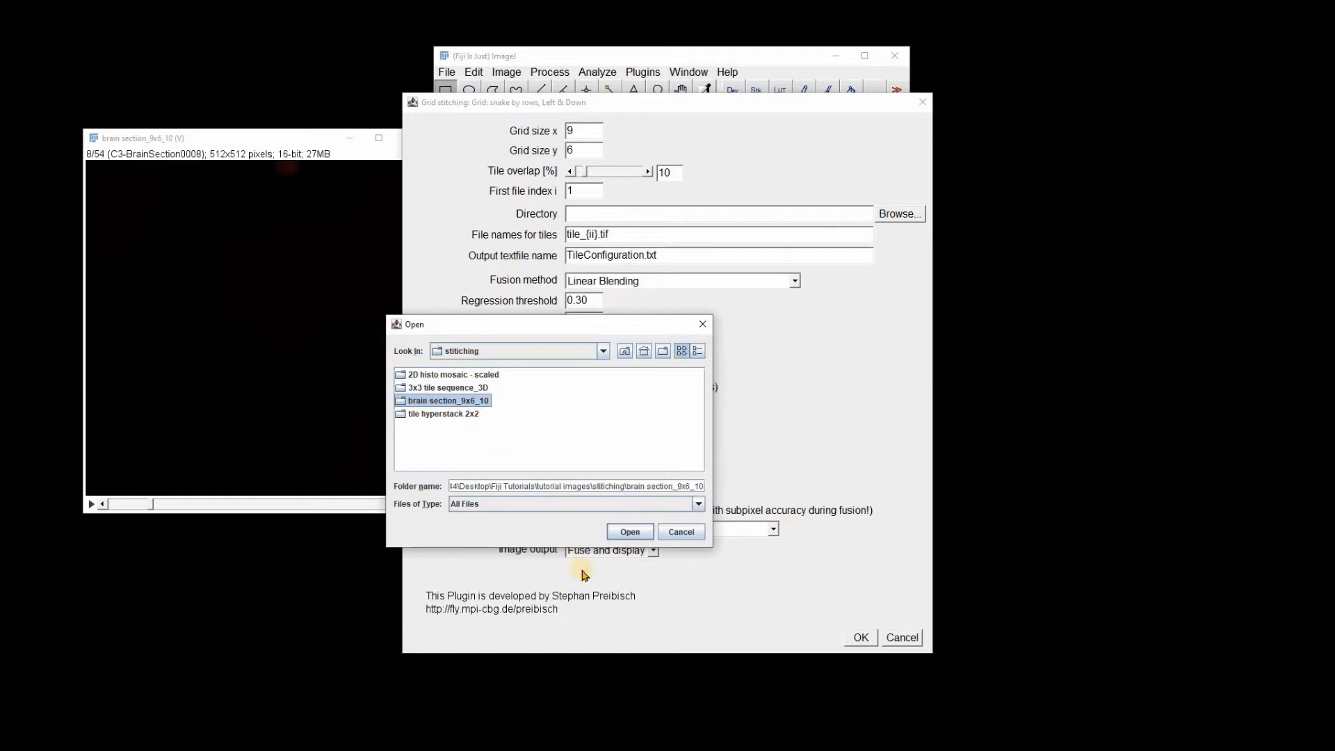
pyautogui.click(629, 533)
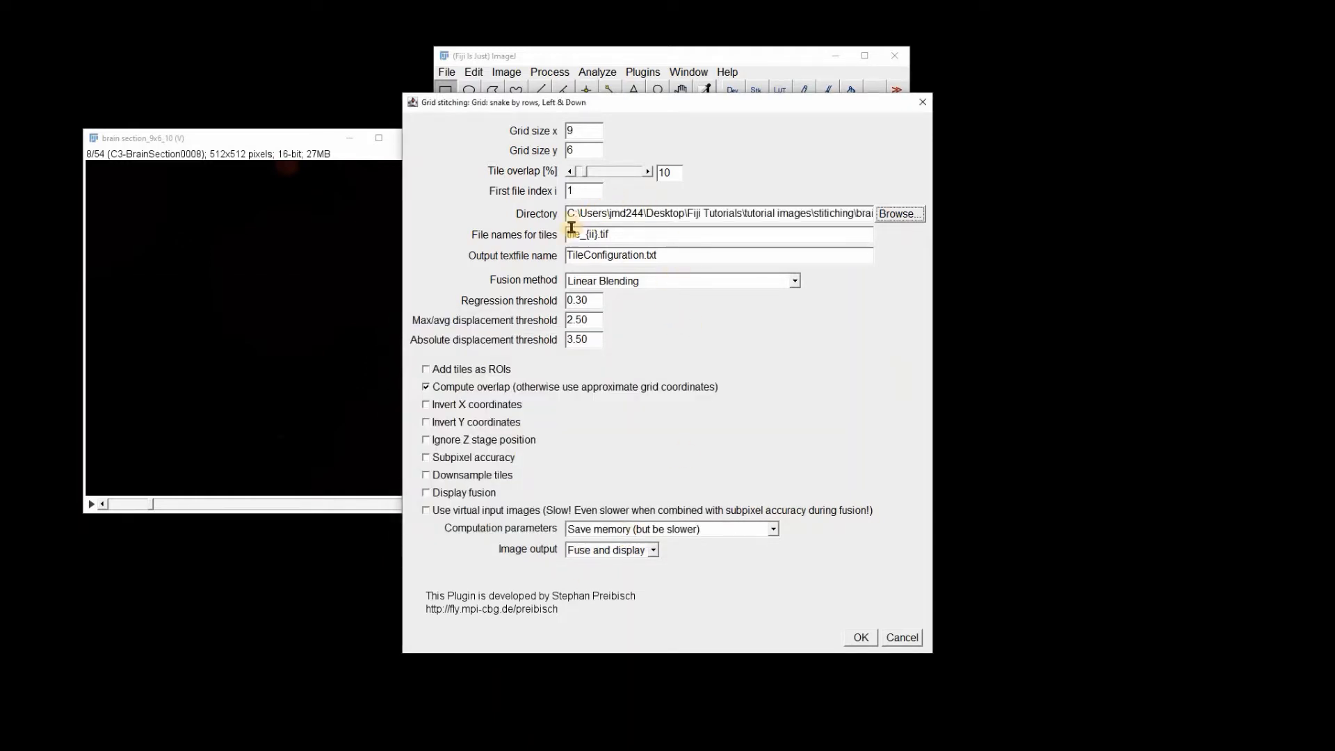
# Step: Set the tile file names to C3-BrainSection{iiii}.tif and run the stitching with Compute overlap disabled
pyautogui.tripleClick(613, 234)
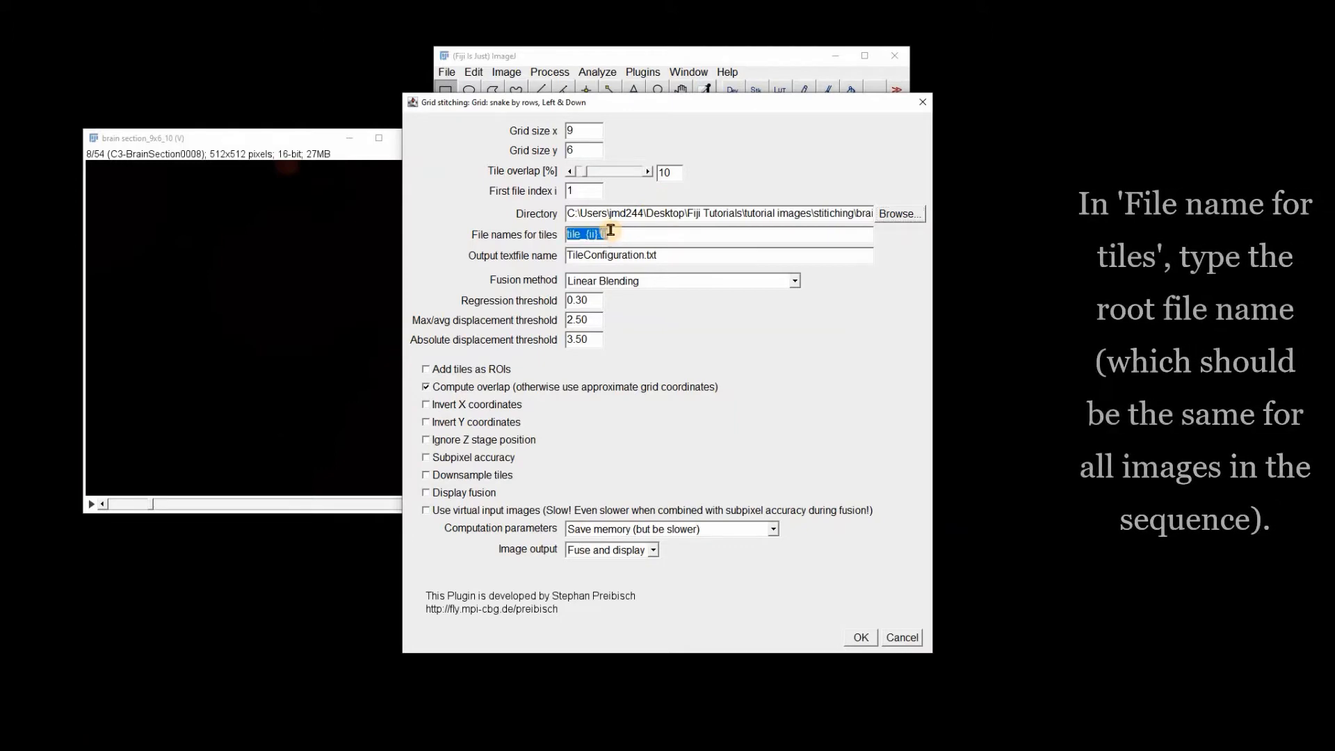
pyautogui.press('BackSpace')
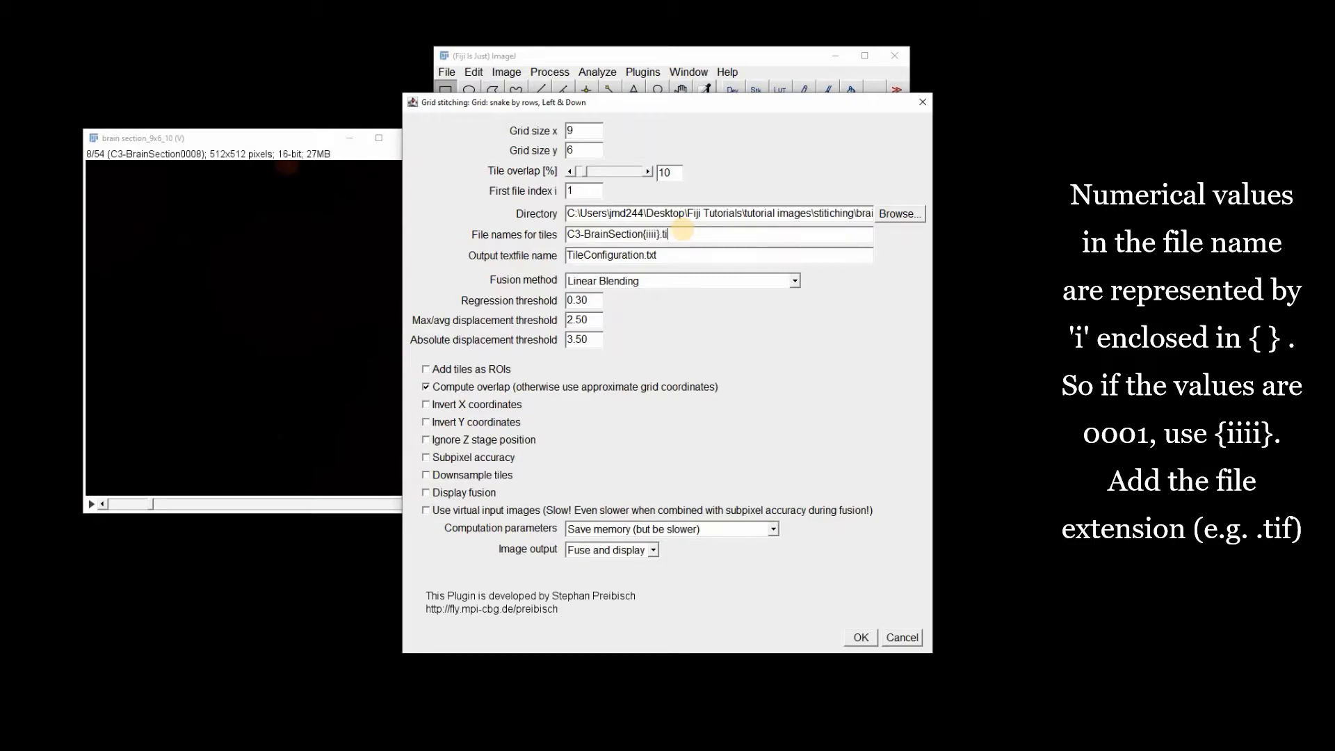
pyautogui.write('f')
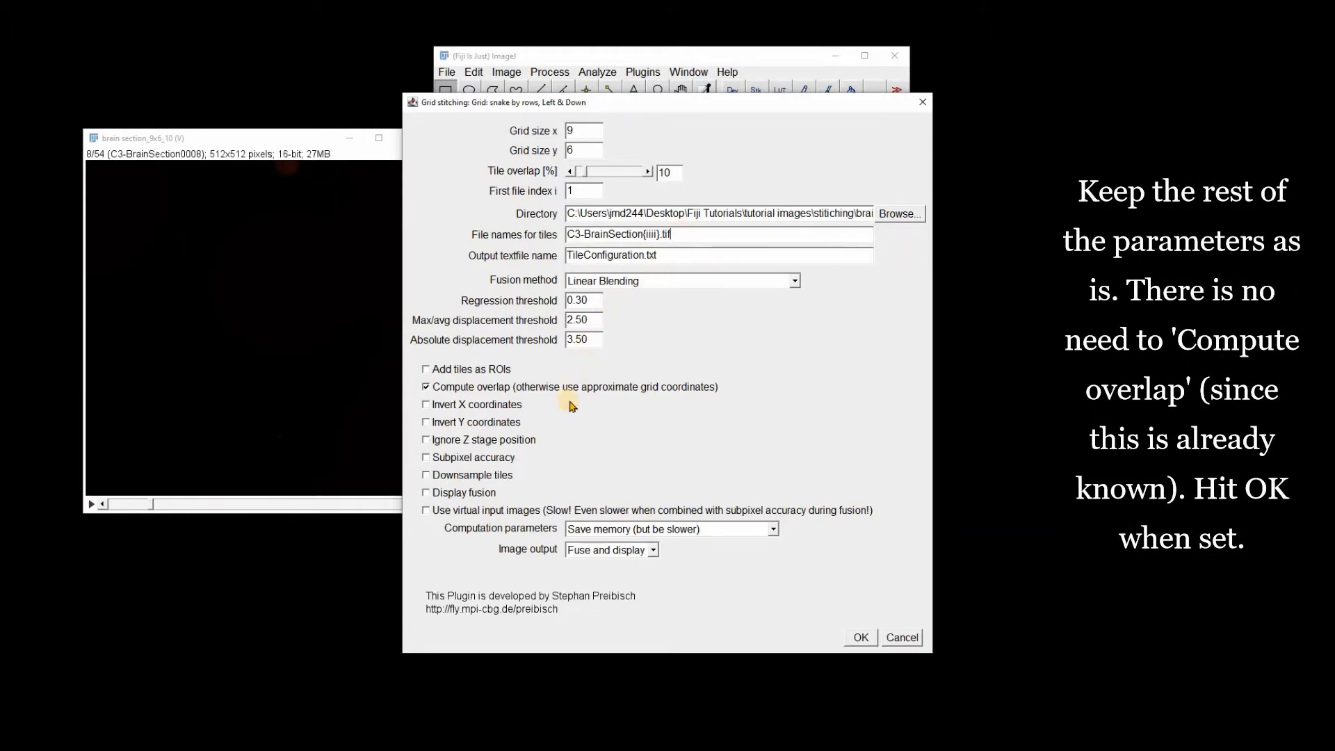
pyautogui.click(426, 388)
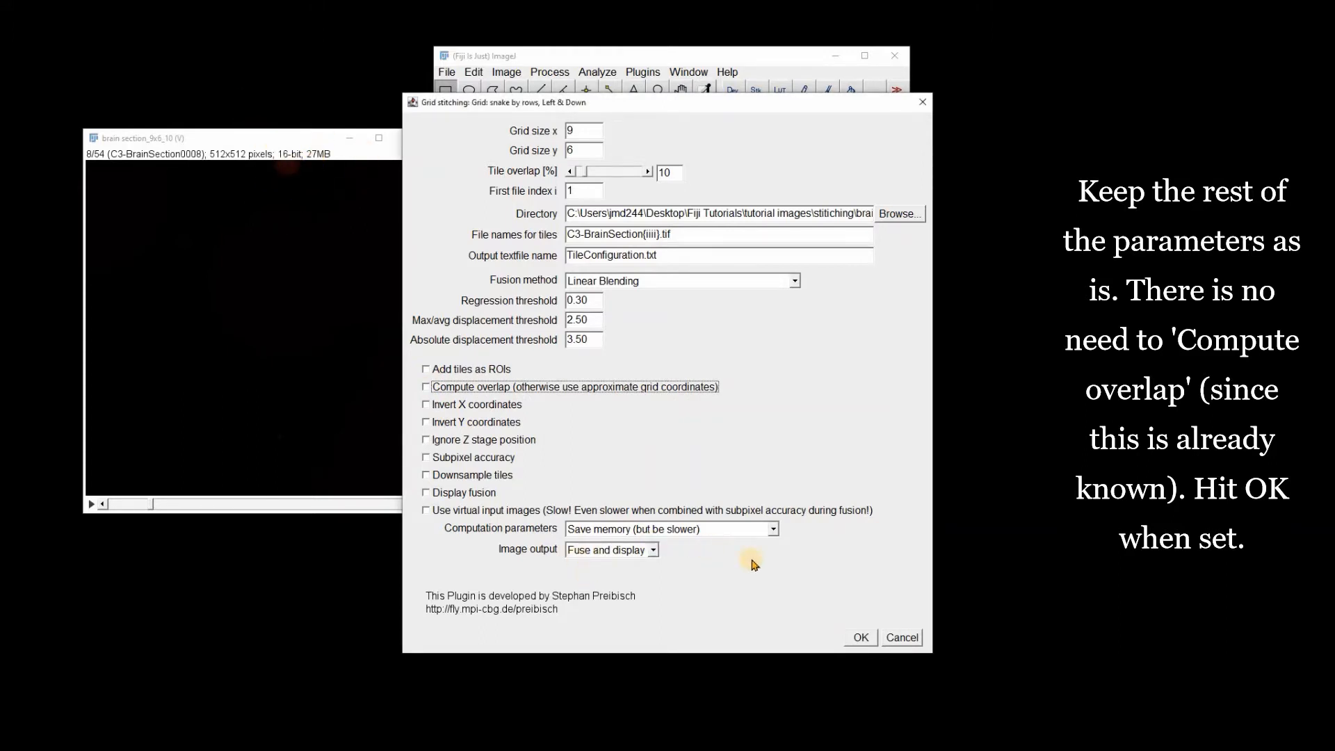
pyautogui.click(861, 638)
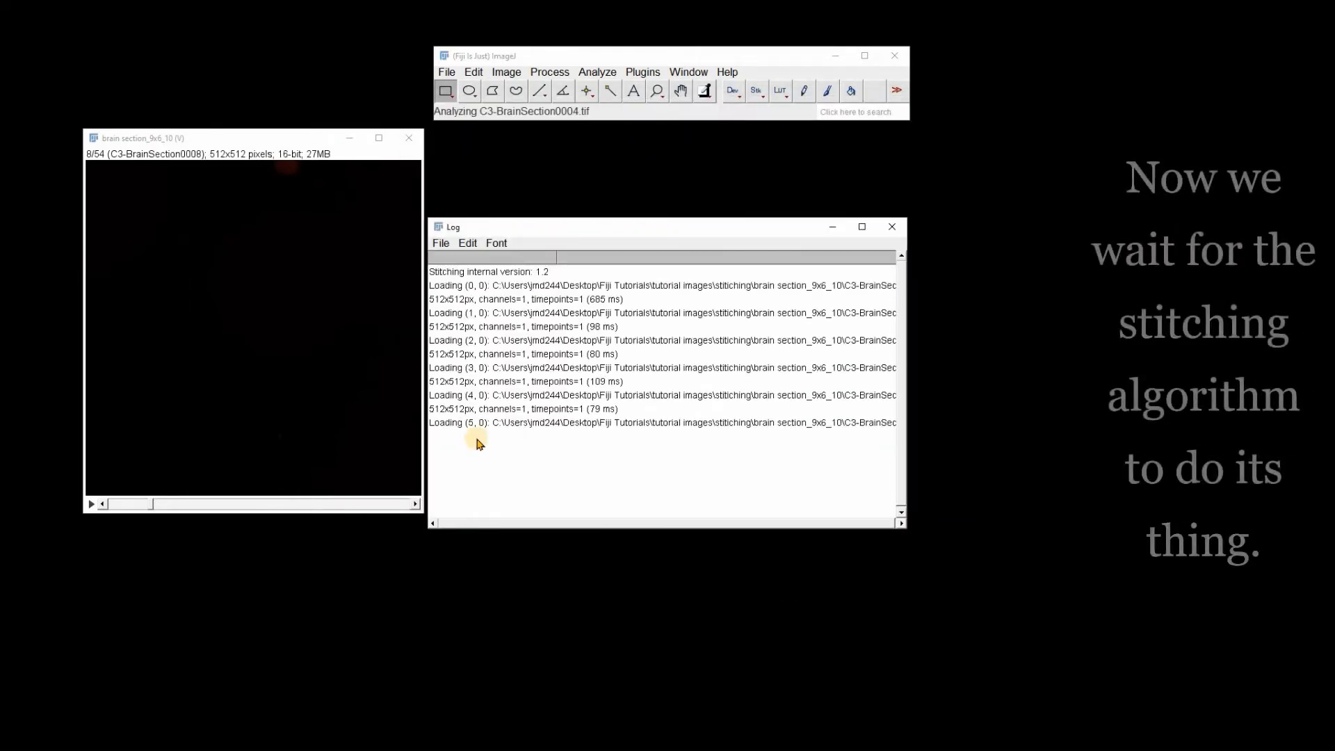
# Step: Close the original brain section stack and reposition the fused image window
pyautogui.click(409, 140)
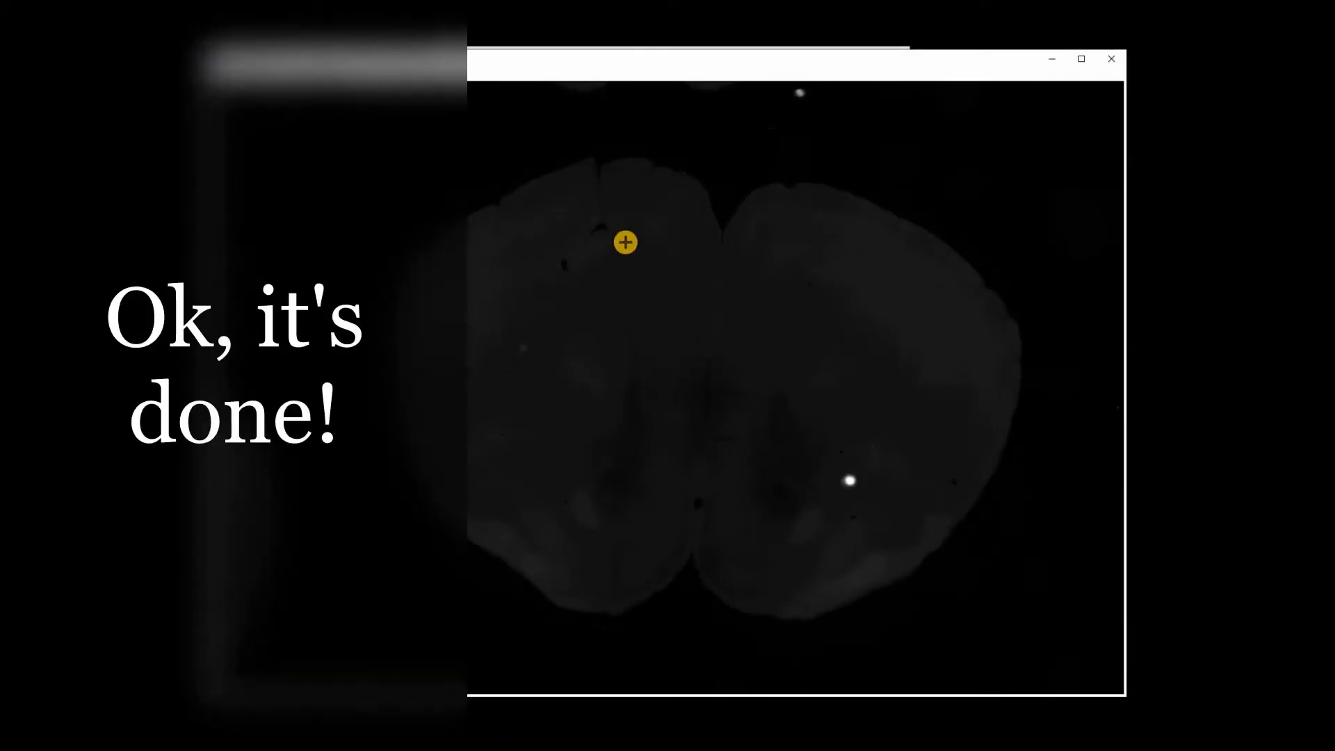
pyautogui.moveTo(604, 69); pyautogui.dragTo(600, 80)
pyautogui.click(596, 56)
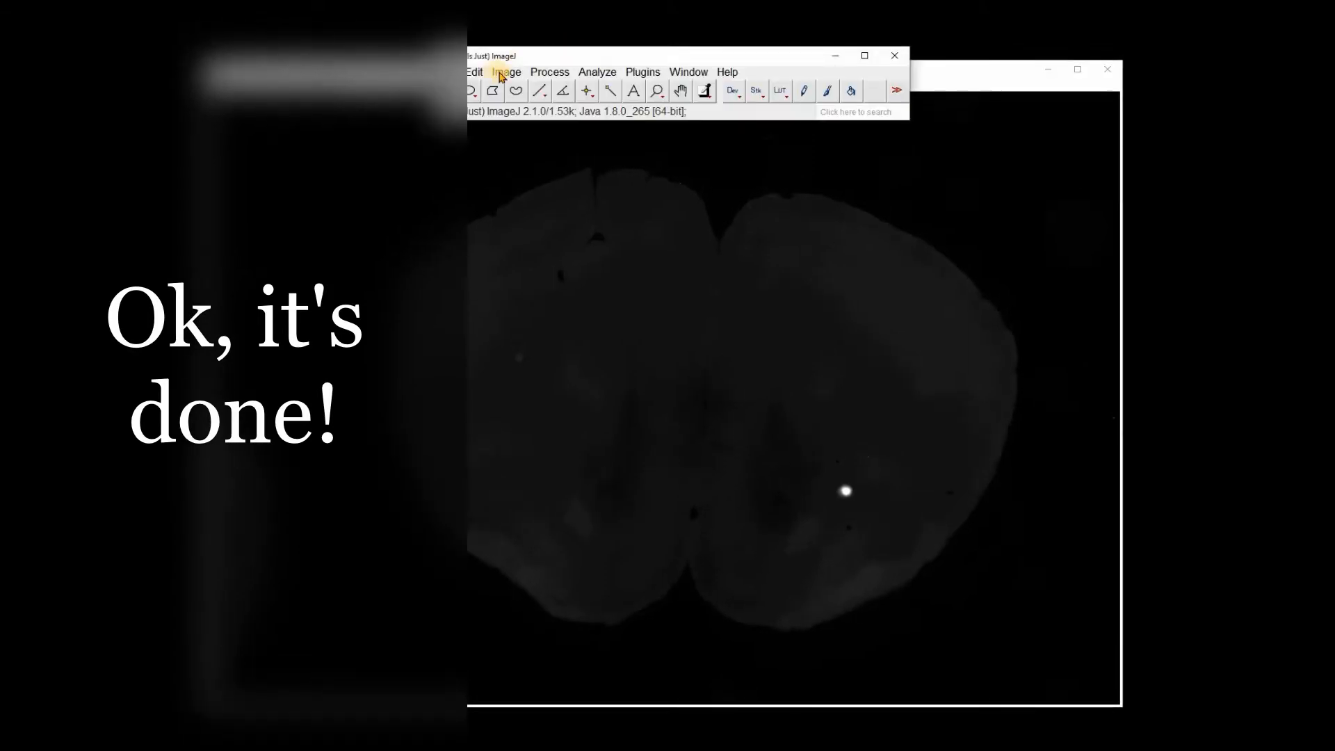
# Step: Adjust the fused image's brightness and contrast automatically
pyautogui.click(505, 72)
pyautogui.moveTo(517, 119)
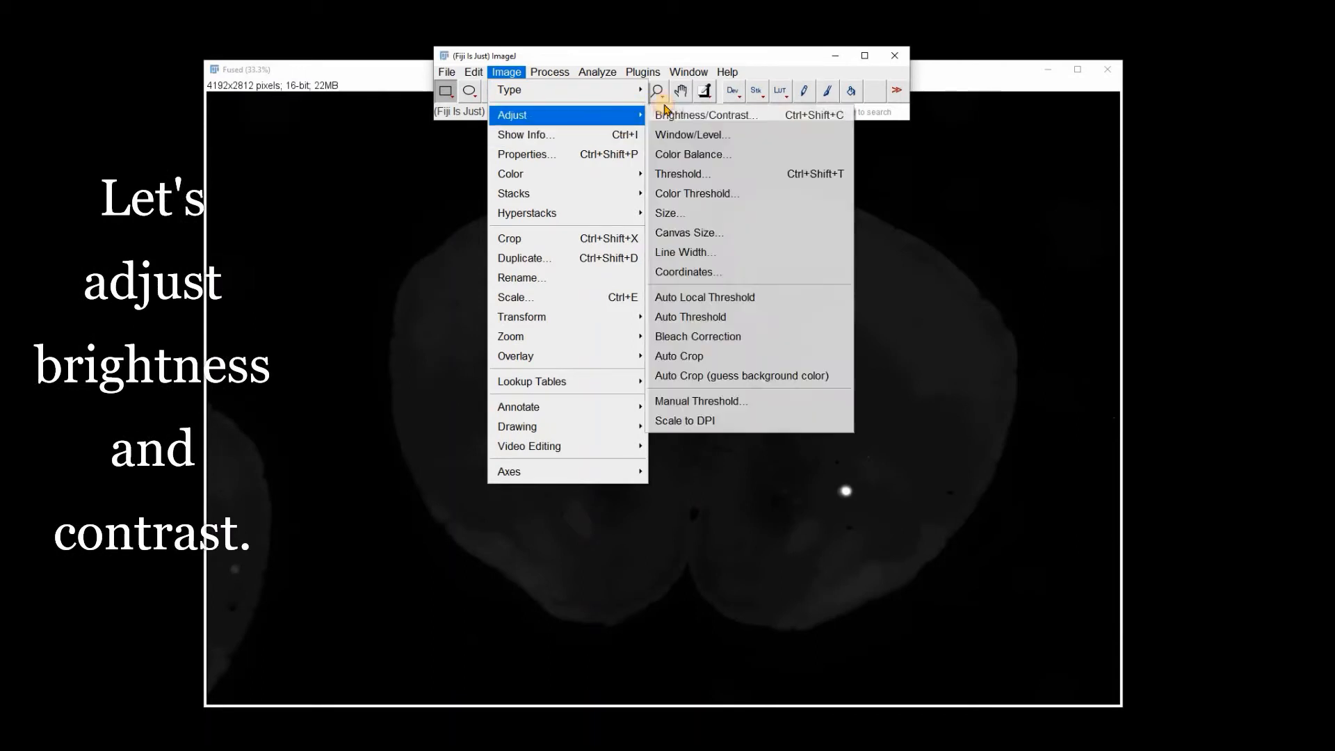
pyautogui.click(669, 114)
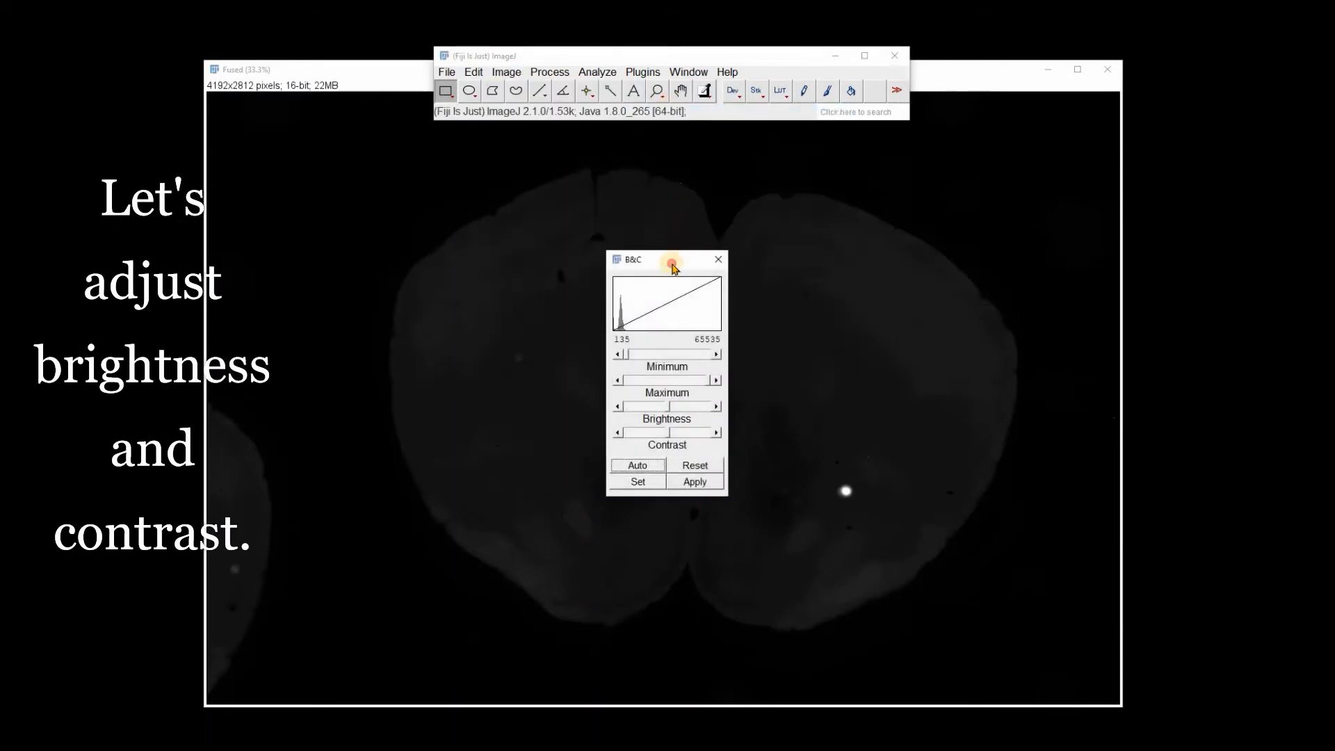
pyautogui.moveTo(673, 267); pyautogui.dragTo(1142, 98)
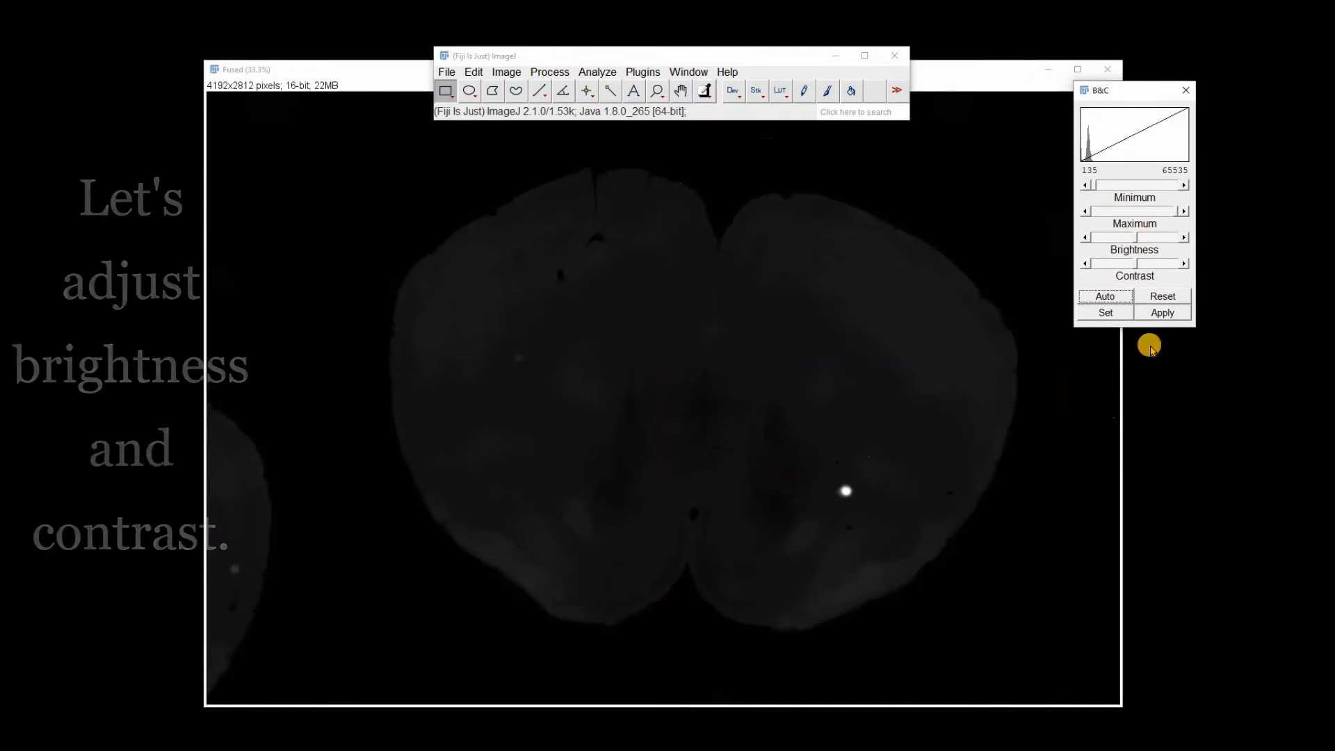
pyautogui.click(1104, 297)
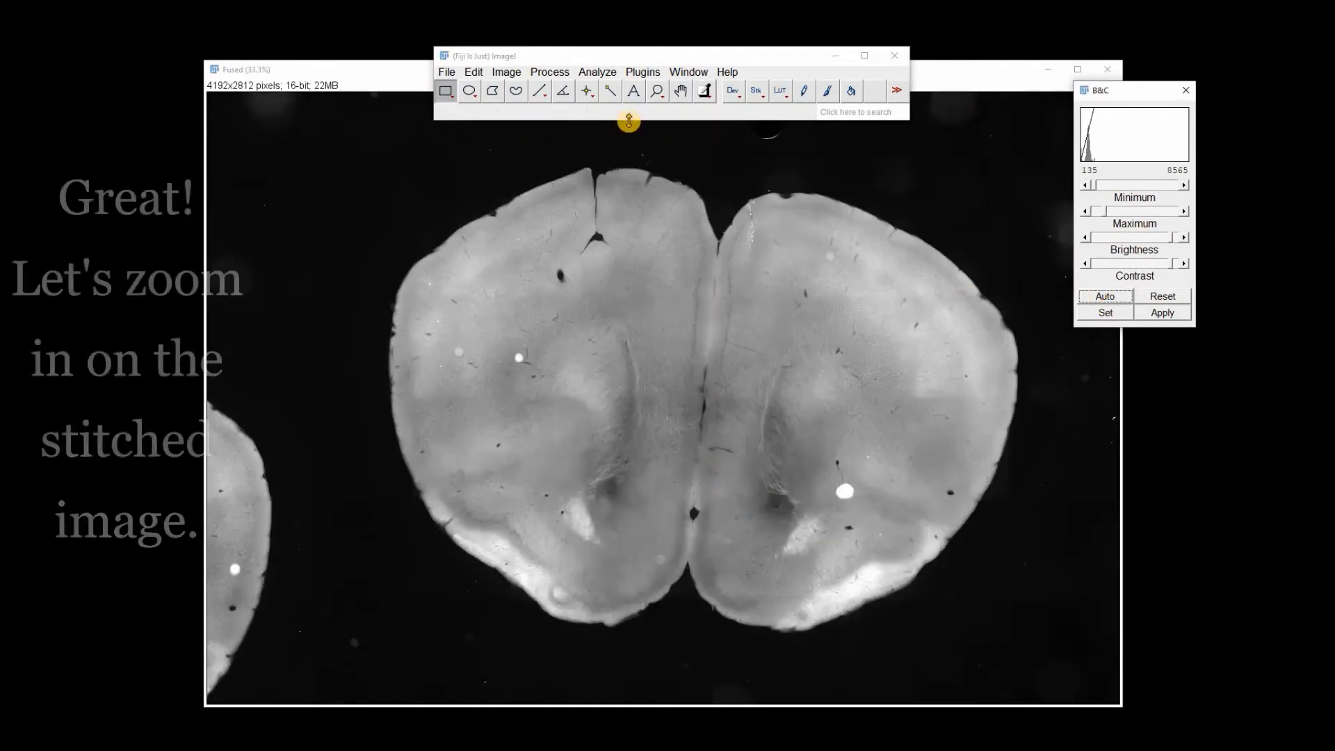
# Step: Zoom in near the middle of the fused brain section to examine the stitched detail
pyautogui.click(656, 90)
pyautogui.click(618, 415)
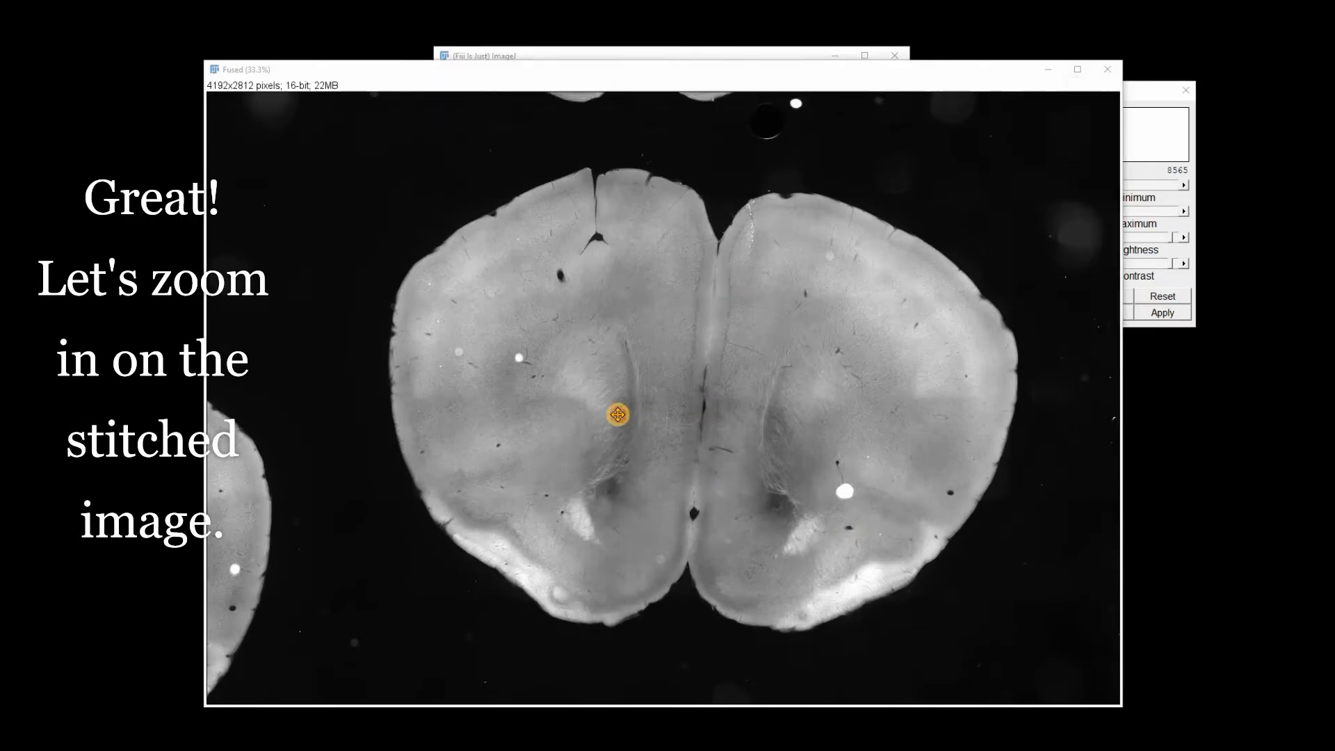
pyautogui.click(618, 415)
pyautogui.click(614, 412)
pyautogui.click(629, 413)
pyautogui.click(632, 414)
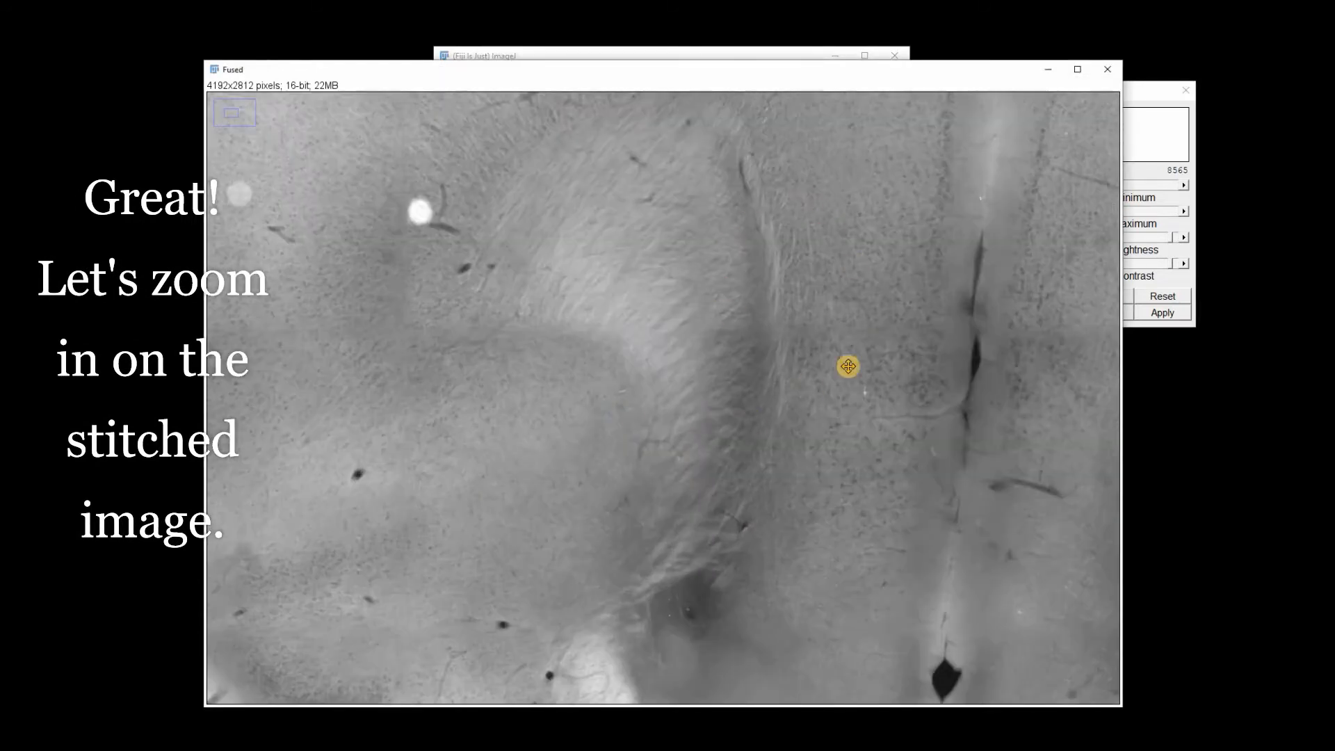
# Step: Pan around the zoomed fused brain section with the Hand tool to inspect the stitched regions
pyautogui.moveTo(827, 89); pyautogui.dragTo(826, 119)
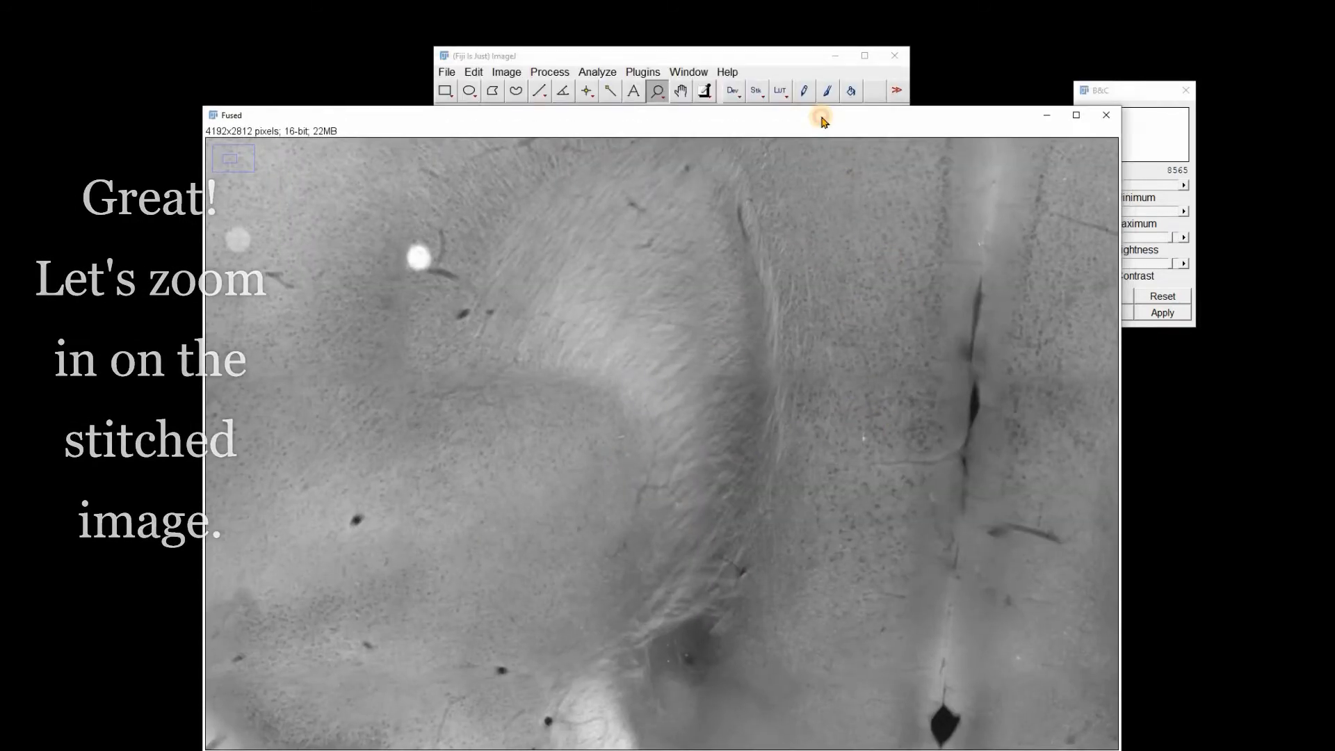
pyautogui.click(684, 90)
pyautogui.moveTo(933, 317); pyautogui.dragTo(596, 322)
pyautogui.moveTo(1113, 424); pyautogui.dragTo(916, 402)
pyautogui.moveTo(1001, 369); pyautogui.dragTo(1074, 734)
pyautogui.moveTo(502, 351); pyautogui.dragTo(897, 640)
pyautogui.moveTo(664, 383); pyautogui.dragTo(742, 230)
pyautogui.moveTo(906, 487); pyautogui.dragTo(742, 72)
pyautogui.moveTo(661, 506); pyautogui.dragTo(556, 172)
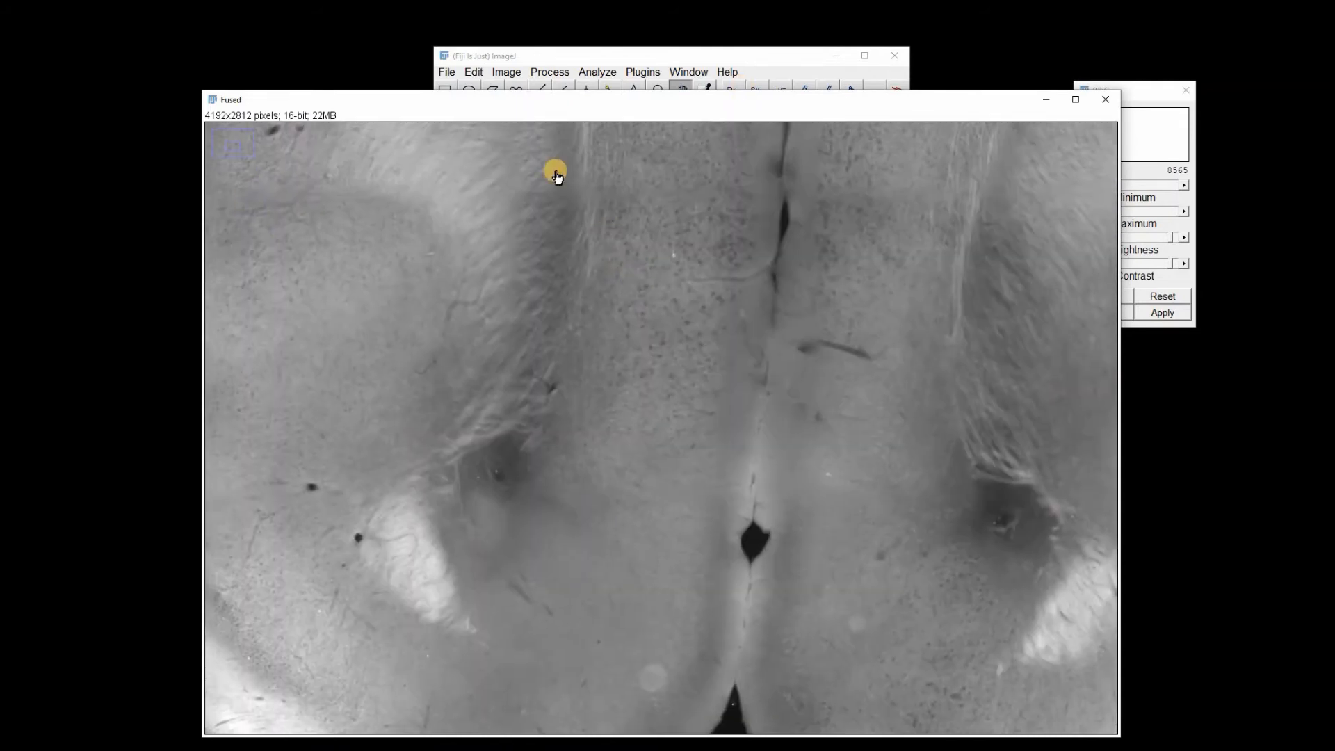
# Step: Return the fused image to its original zoom scale to view the whole brain section
pyautogui.click(510, 72)
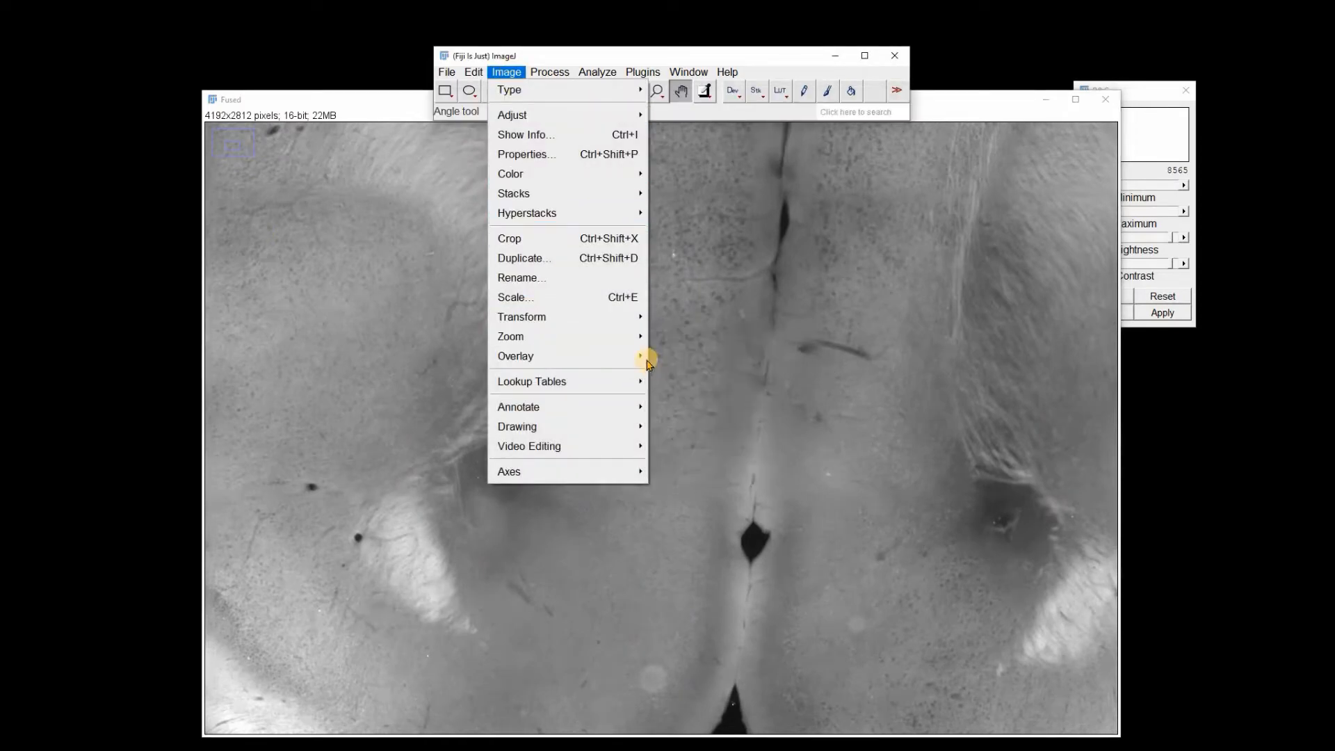
pyautogui.moveTo(640, 336)
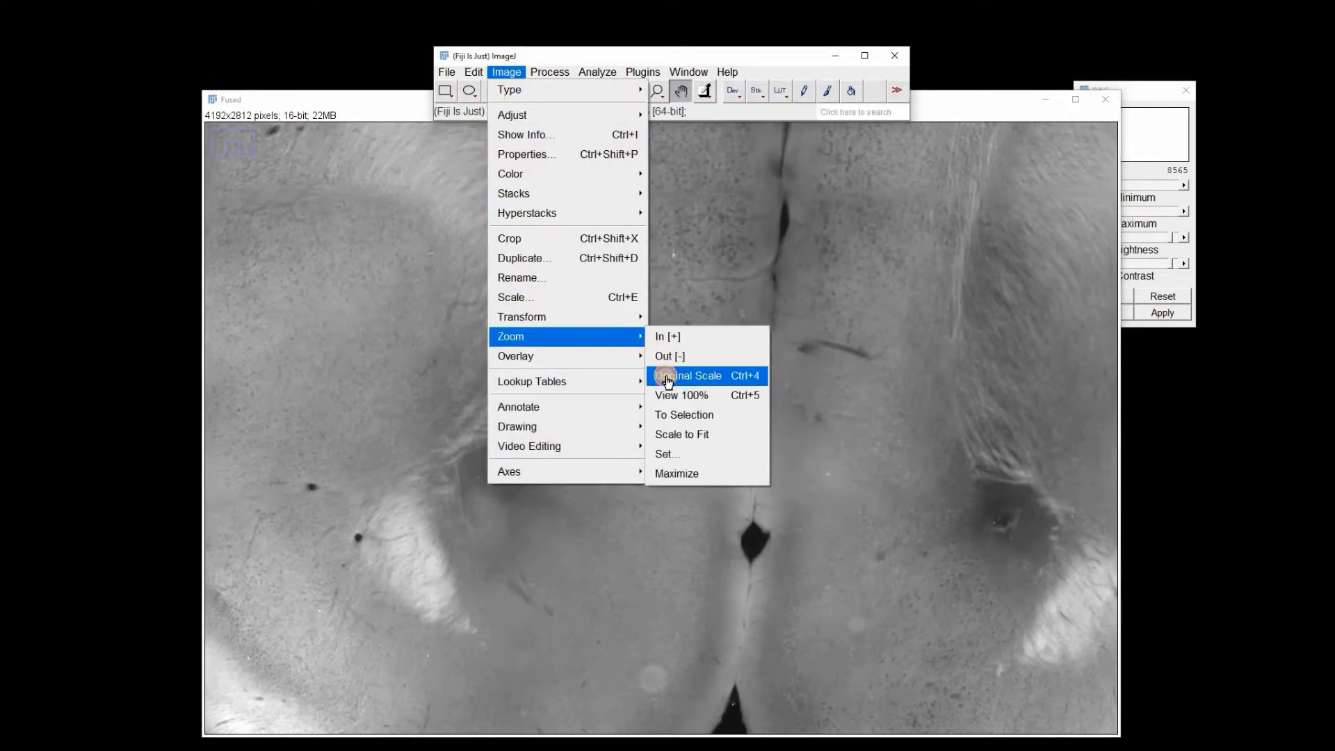
pyautogui.click(667, 380)
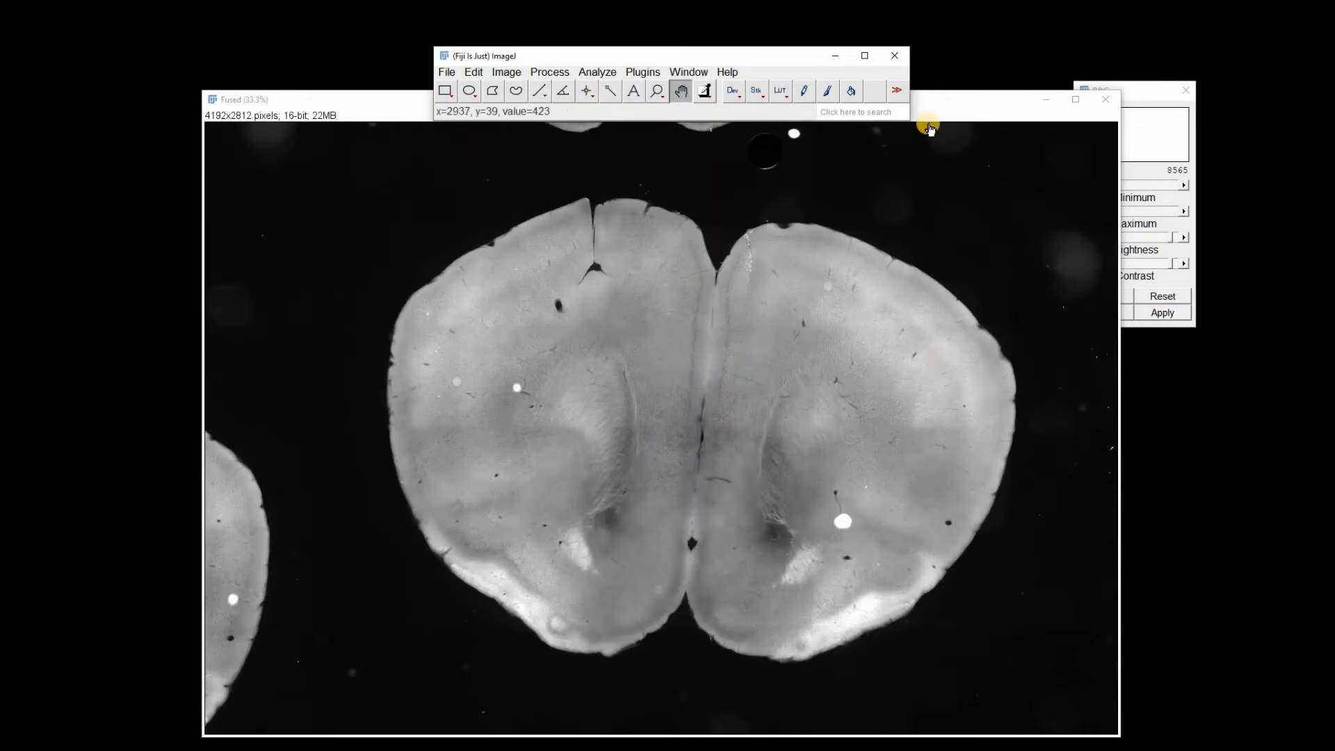
pyautogui.click(447, 71)
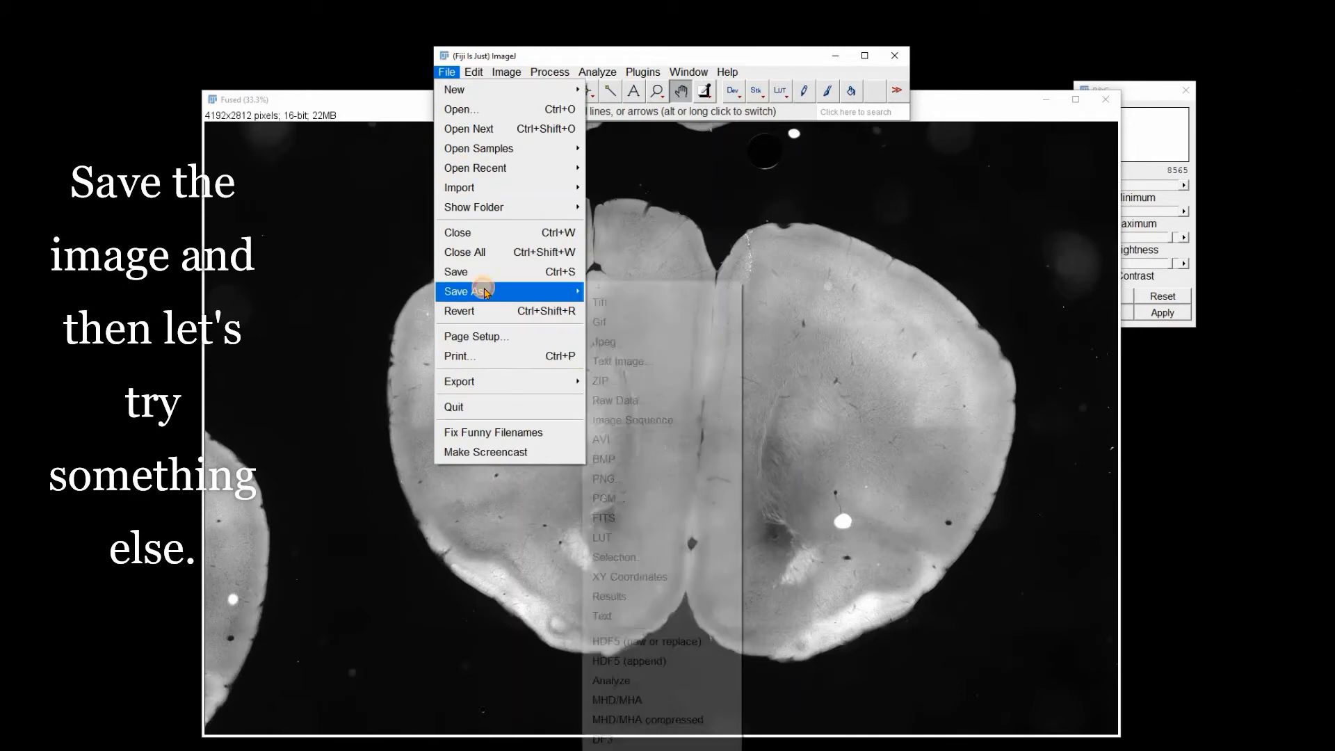
pyautogui.moveTo(551, 291)
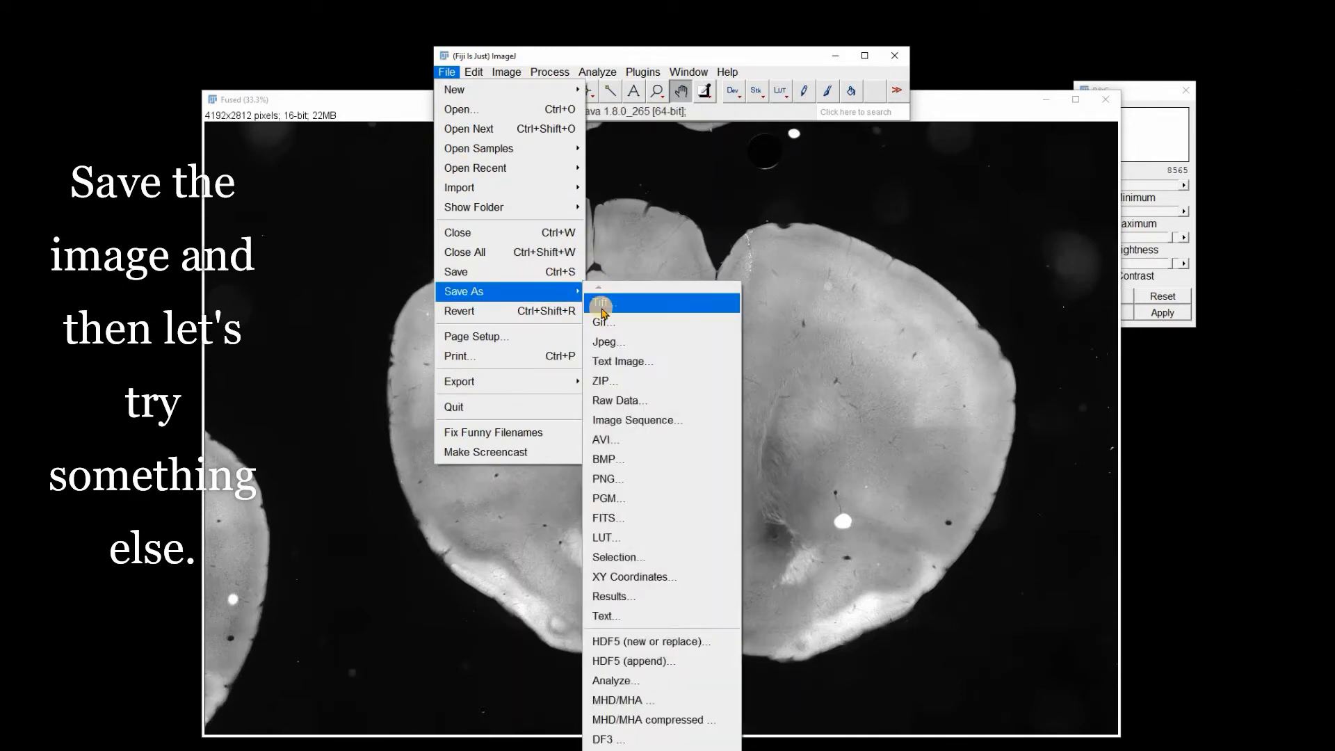
pyautogui.click(918, 203)
# Step: Close the fused brain section image and the stitching log
pyautogui.click(1107, 102)
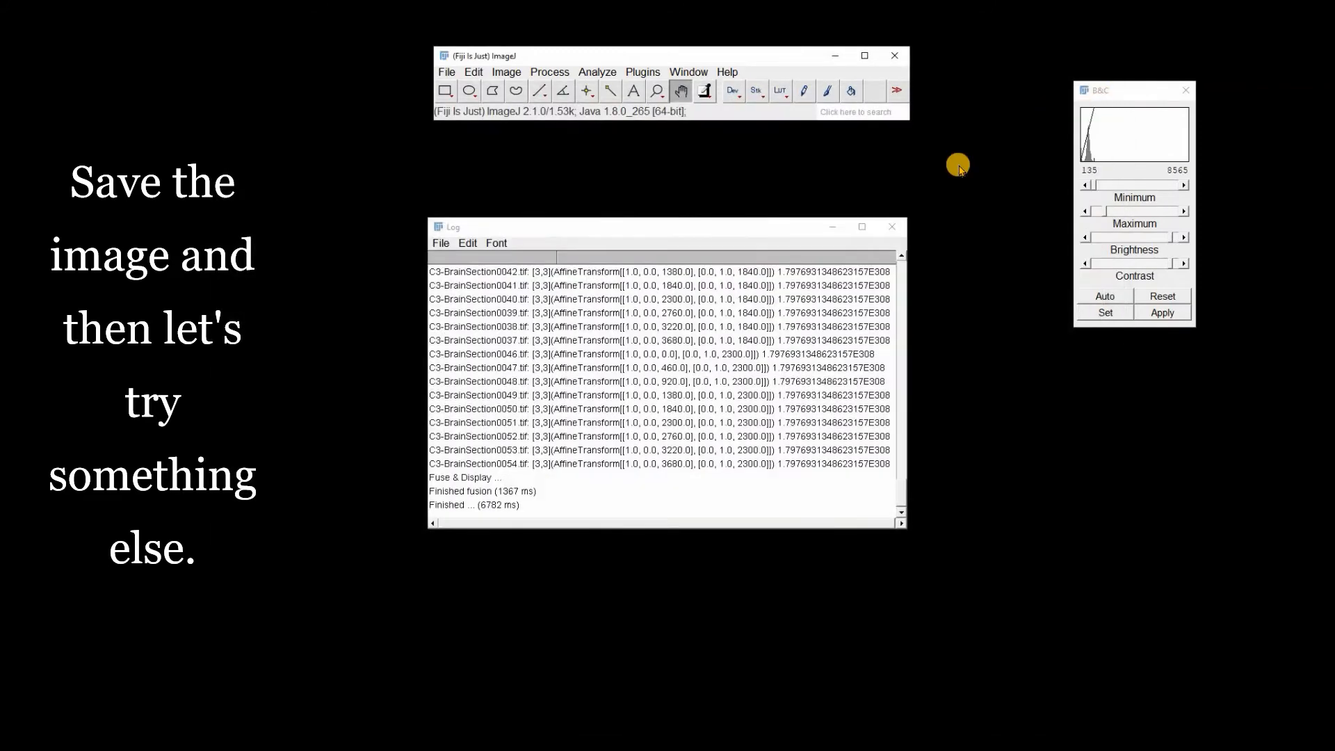
pyautogui.click(893, 230)
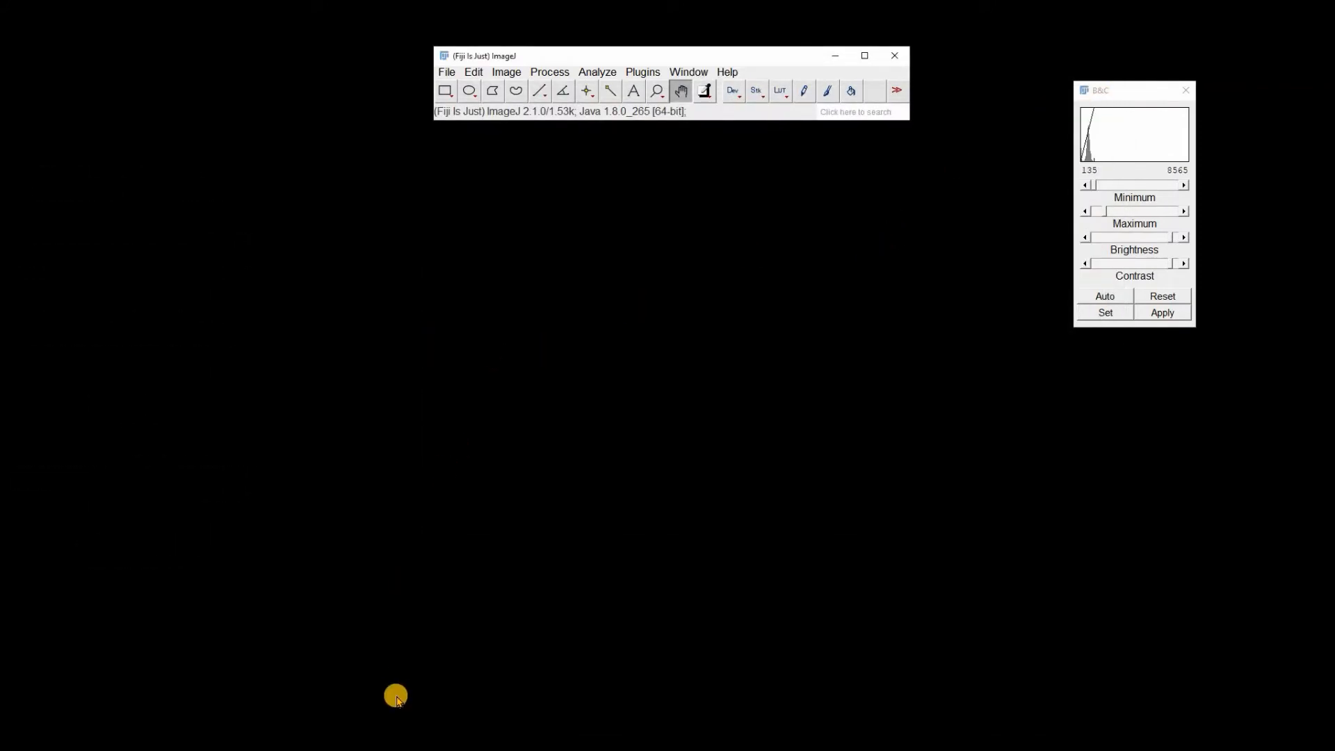
# Step: Switch to File Explorer and open the "2D histo mosaic - scaled" folder to look through its tile images
pyautogui.click(515, 749)
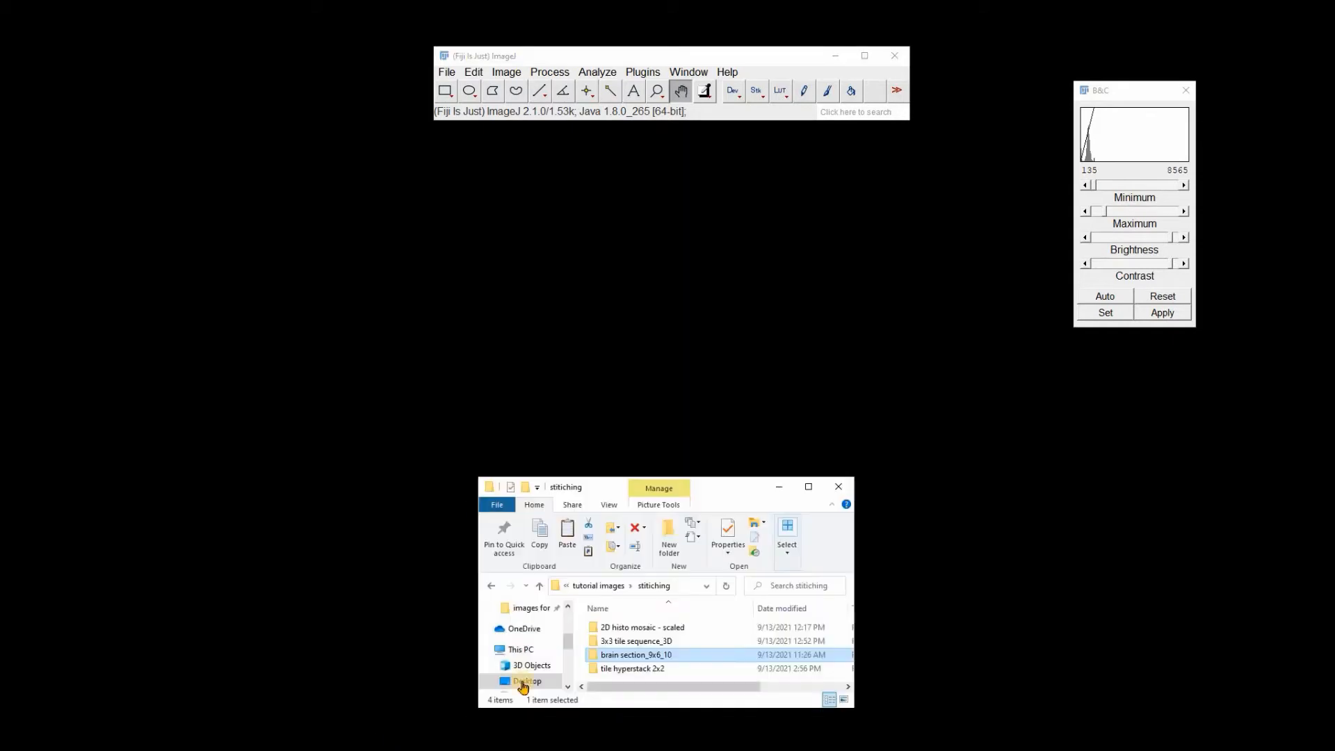
pyautogui.click(641, 629)
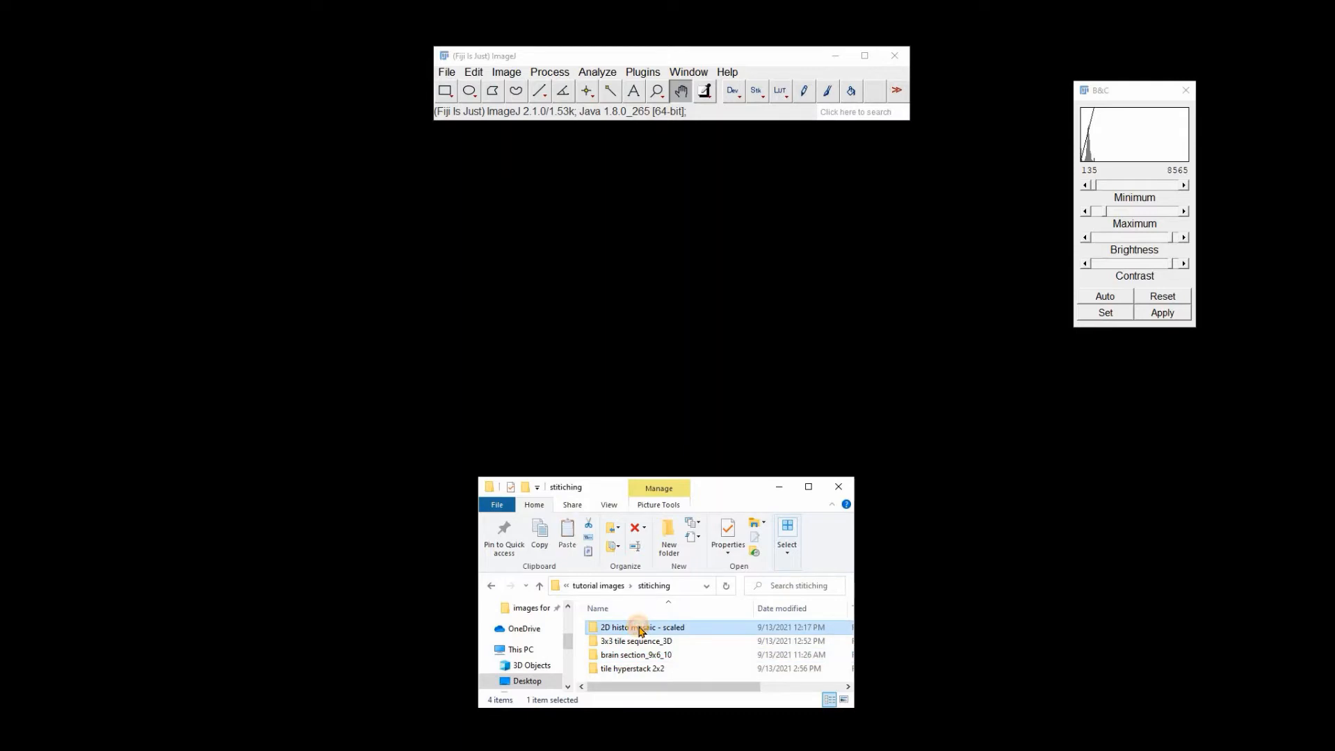
pyautogui.doubleClick(641, 630)
pyautogui.moveTo(711, 494); pyautogui.dragTo(730, 368)
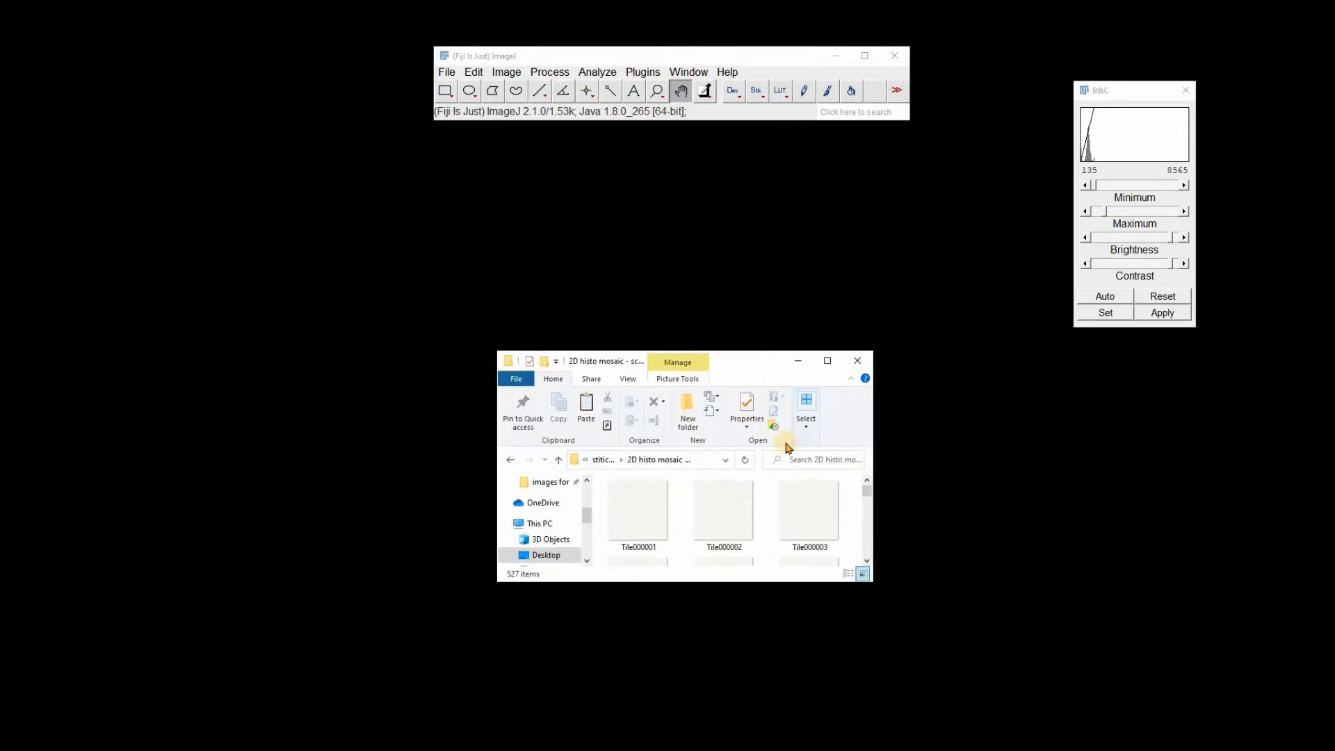
pyautogui.moveTo(867, 493); pyautogui.dragTo(864, 546)
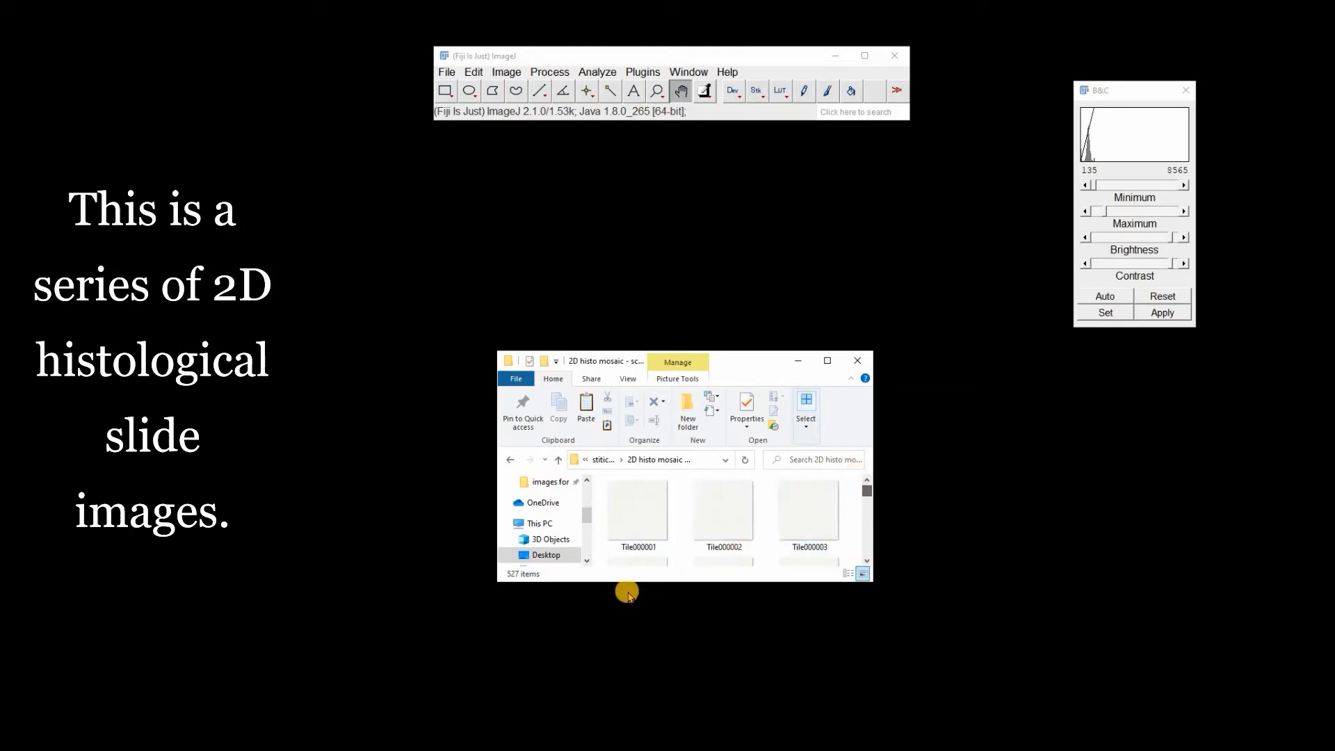
# Step: Check the file type of Tile000001 in its properties, return to the stitiching folder and minimize File Explorer
pyautogui.click(639, 525)
pyautogui.rightClick(643, 520)
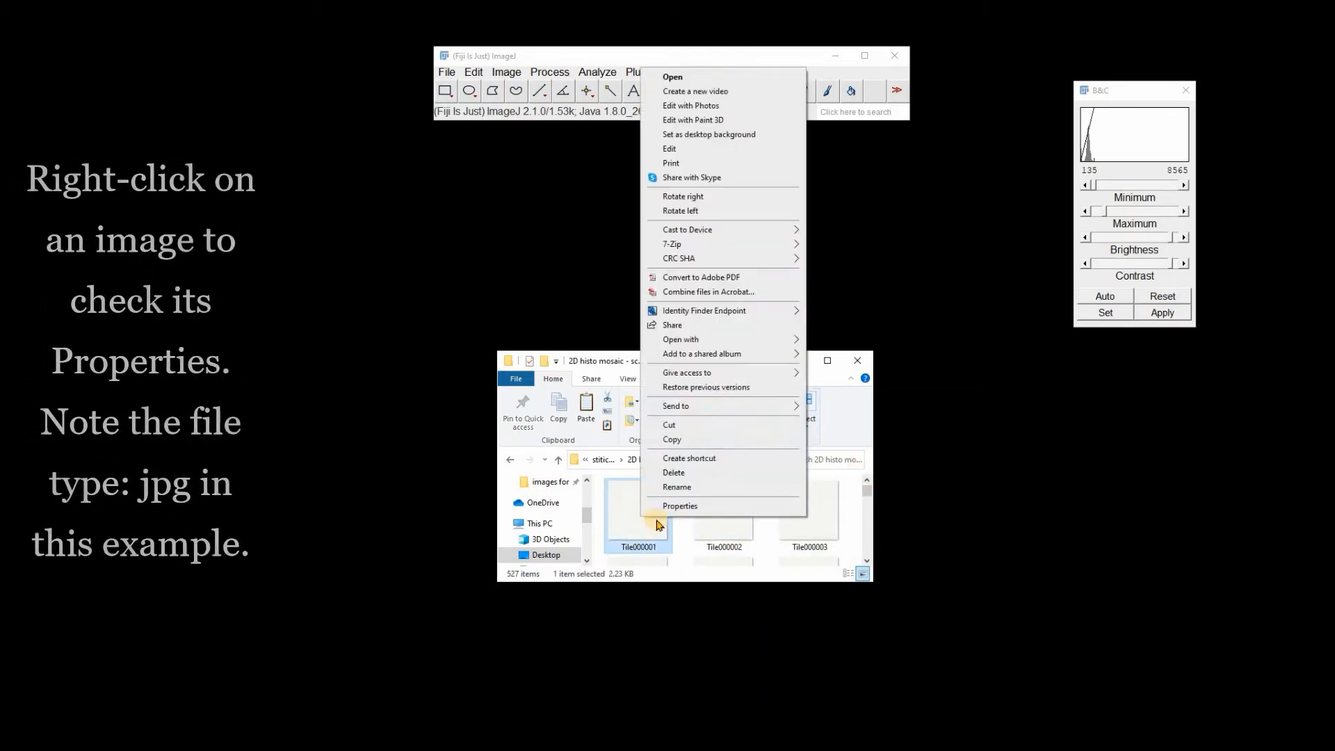
pyautogui.click(678, 507)
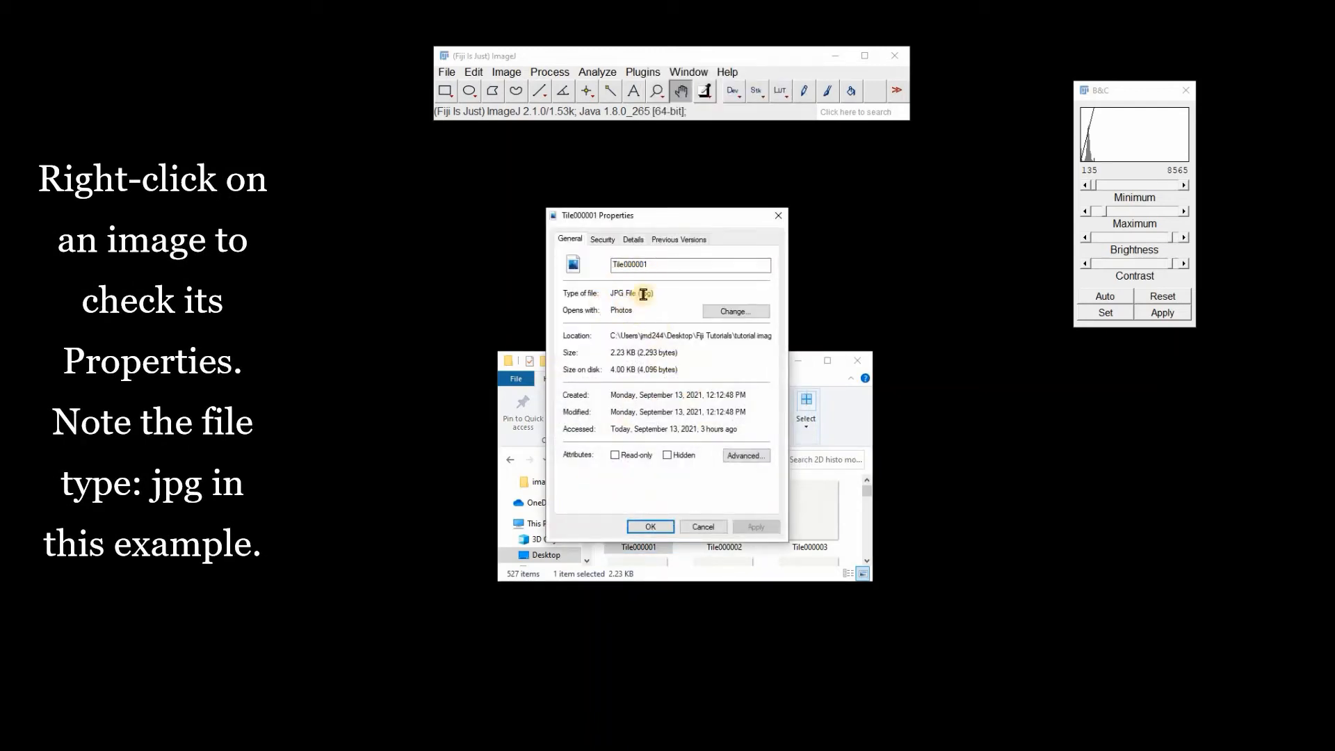
pyautogui.click(692, 527)
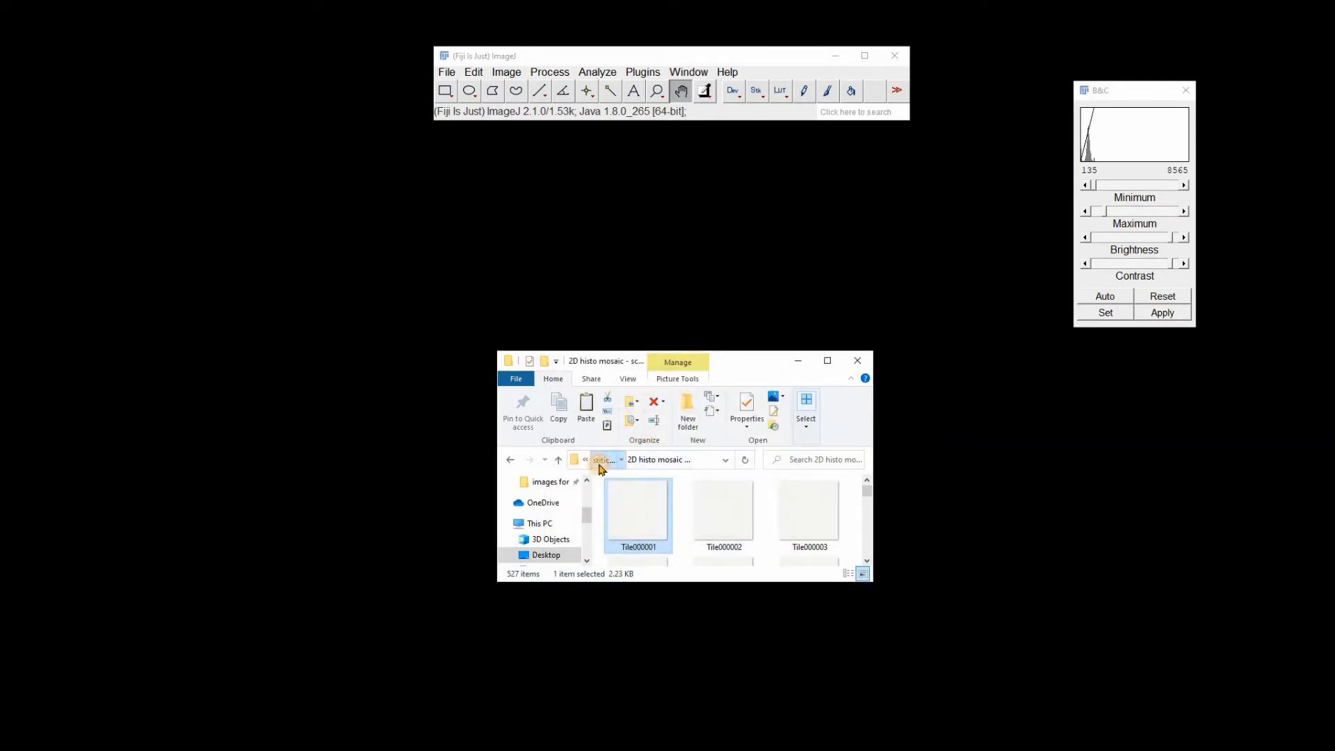
pyautogui.click(602, 461)
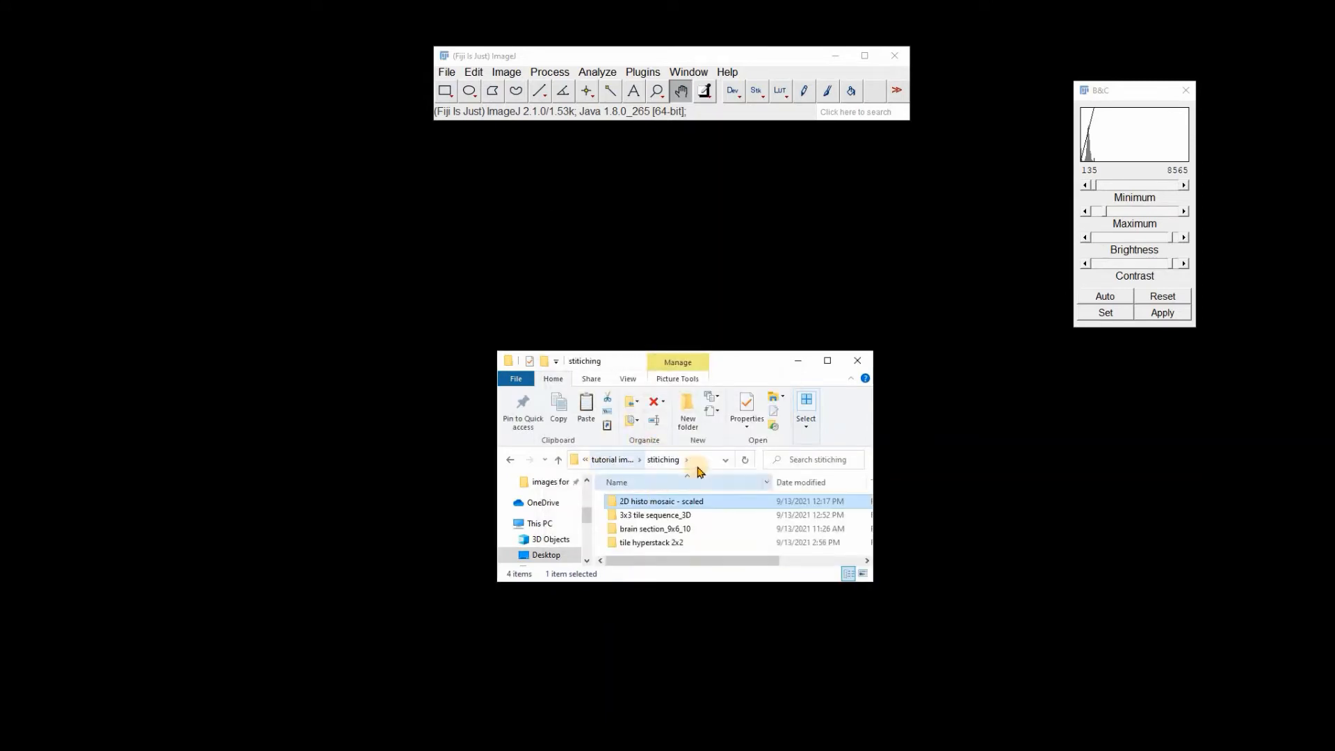
pyautogui.click(801, 364)
# Step: Start Grid/Collection stitching with type "Grid: row-by-row" and order "Right & Down"
pyautogui.click(647, 78)
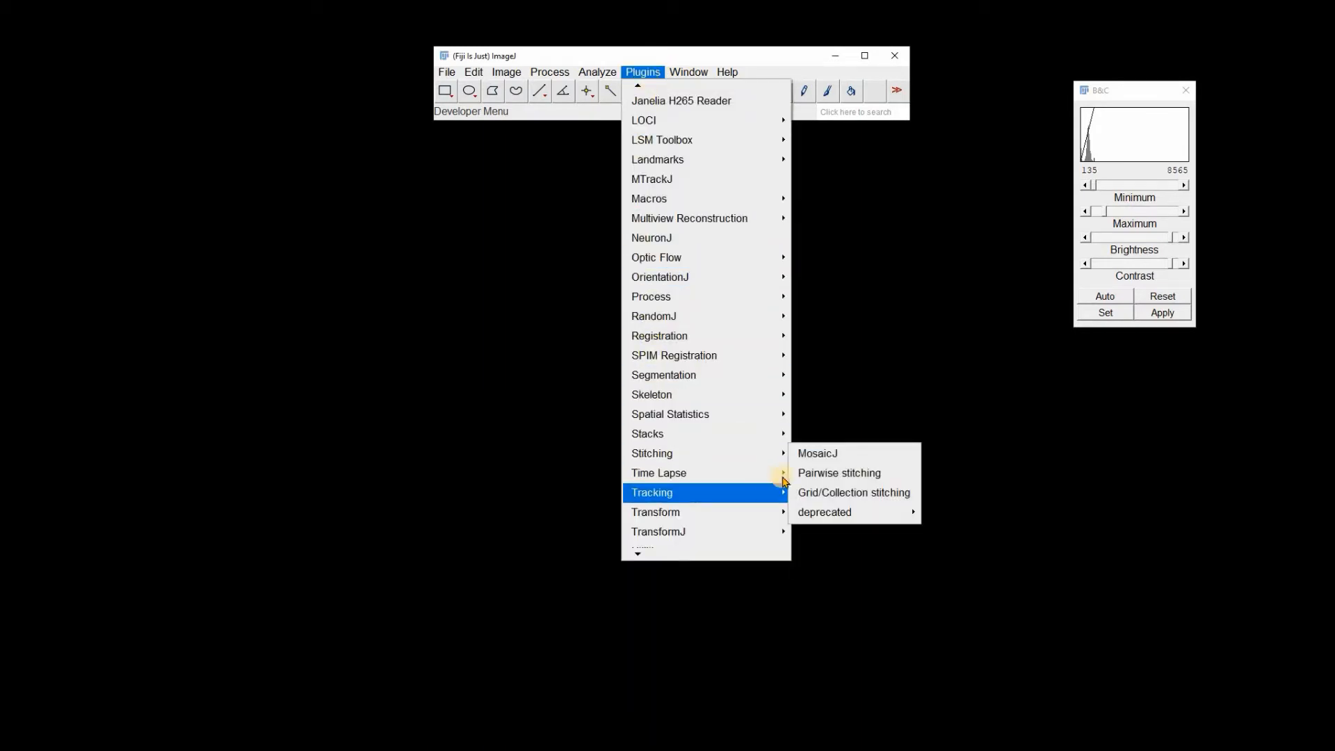
pyautogui.moveTo(781, 454)
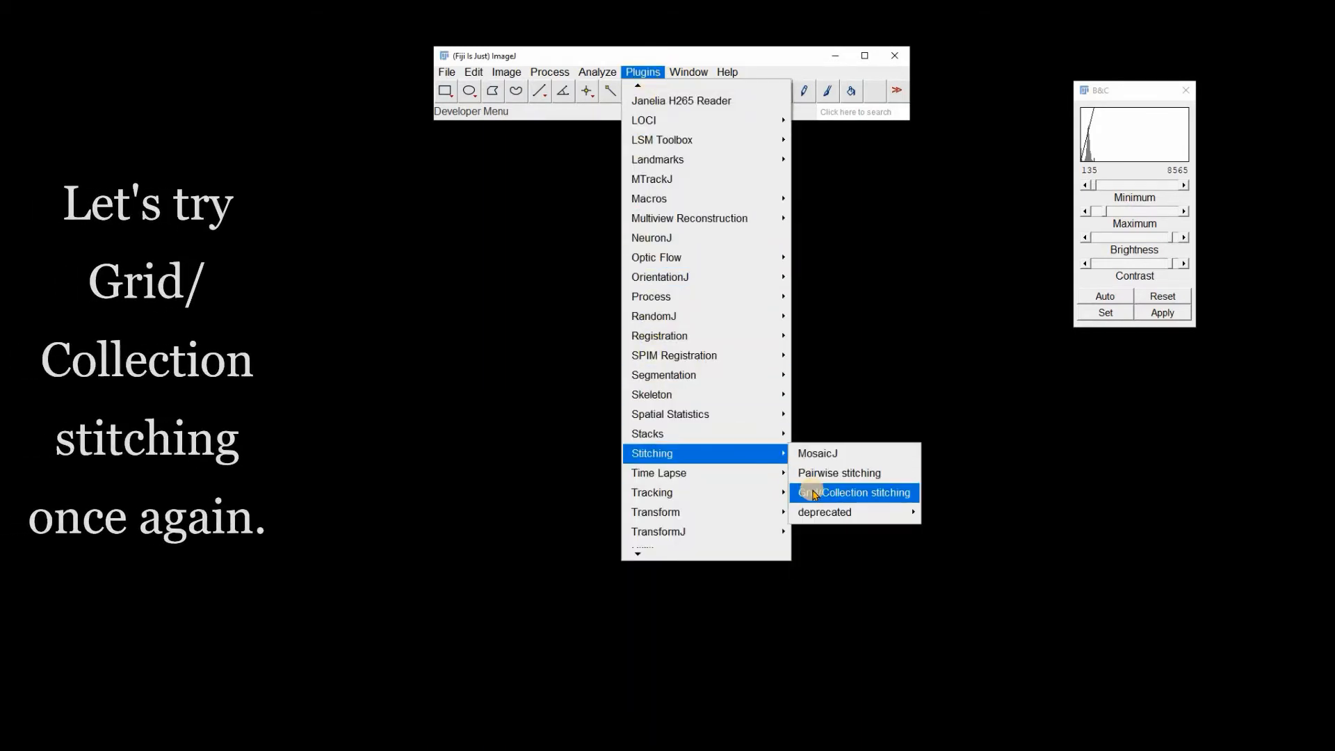
pyautogui.click(807, 493)
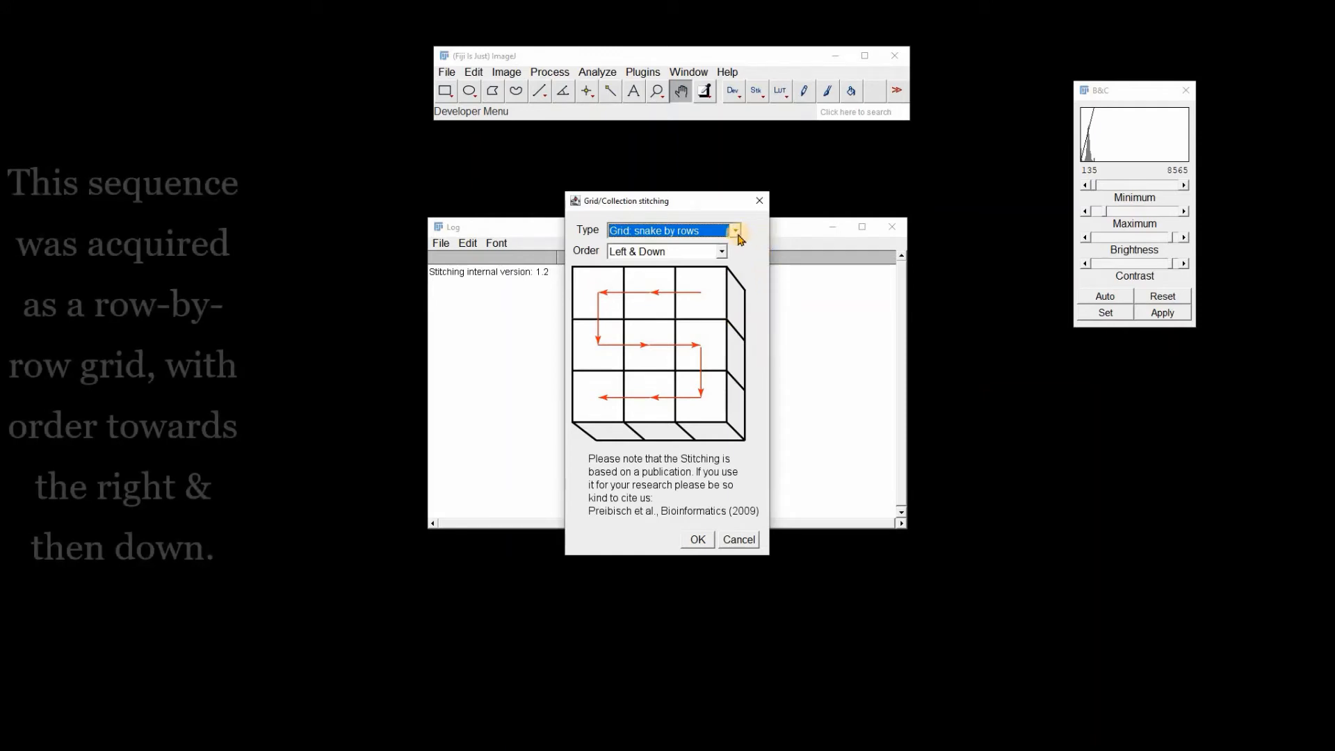
pyautogui.click(735, 230)
pyautogui.click(705, 247)
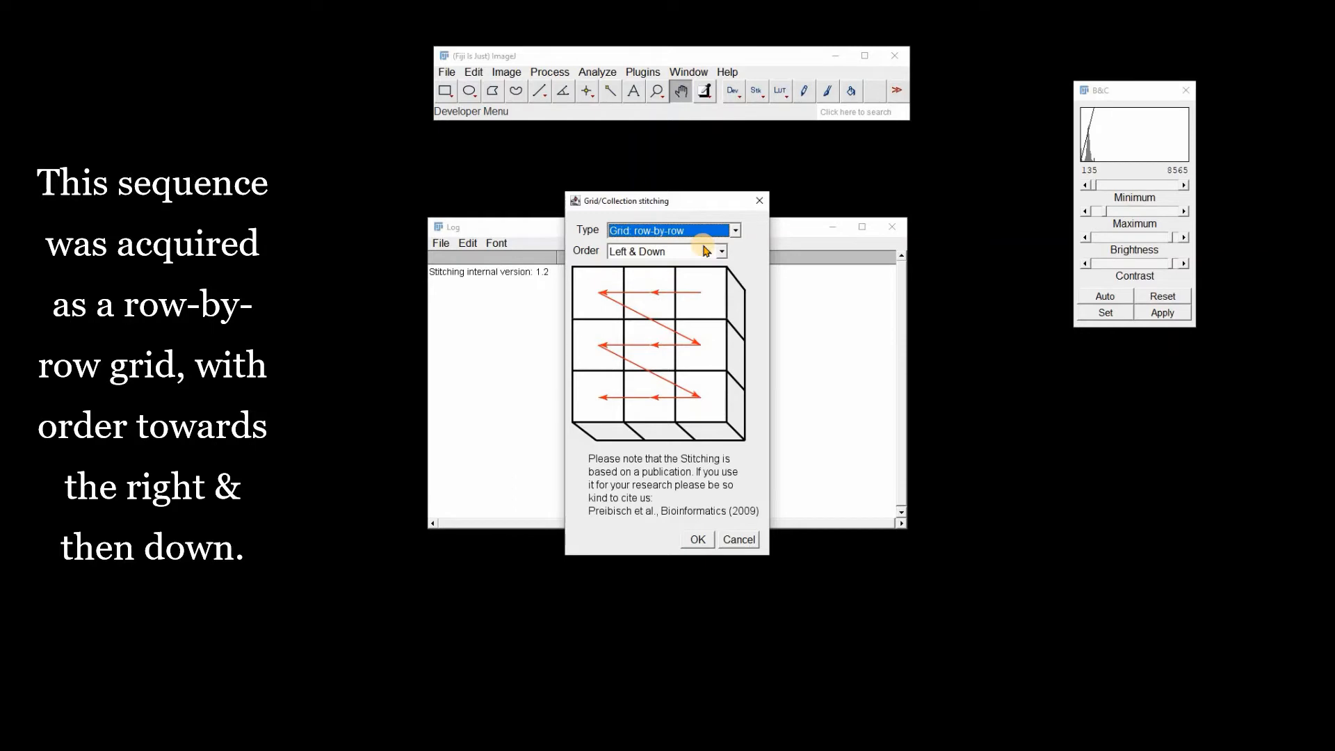
pyautogui.click(722, 253)
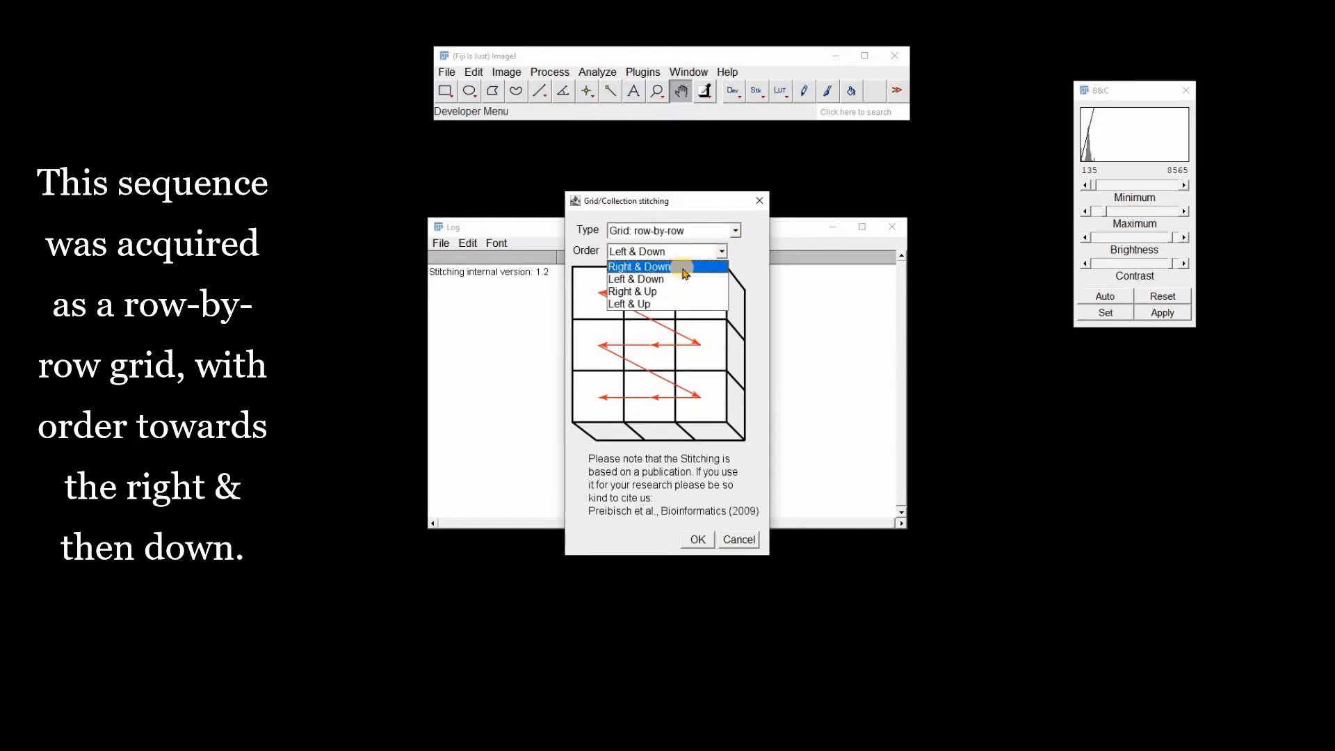
pyautogui.click(685, 268)
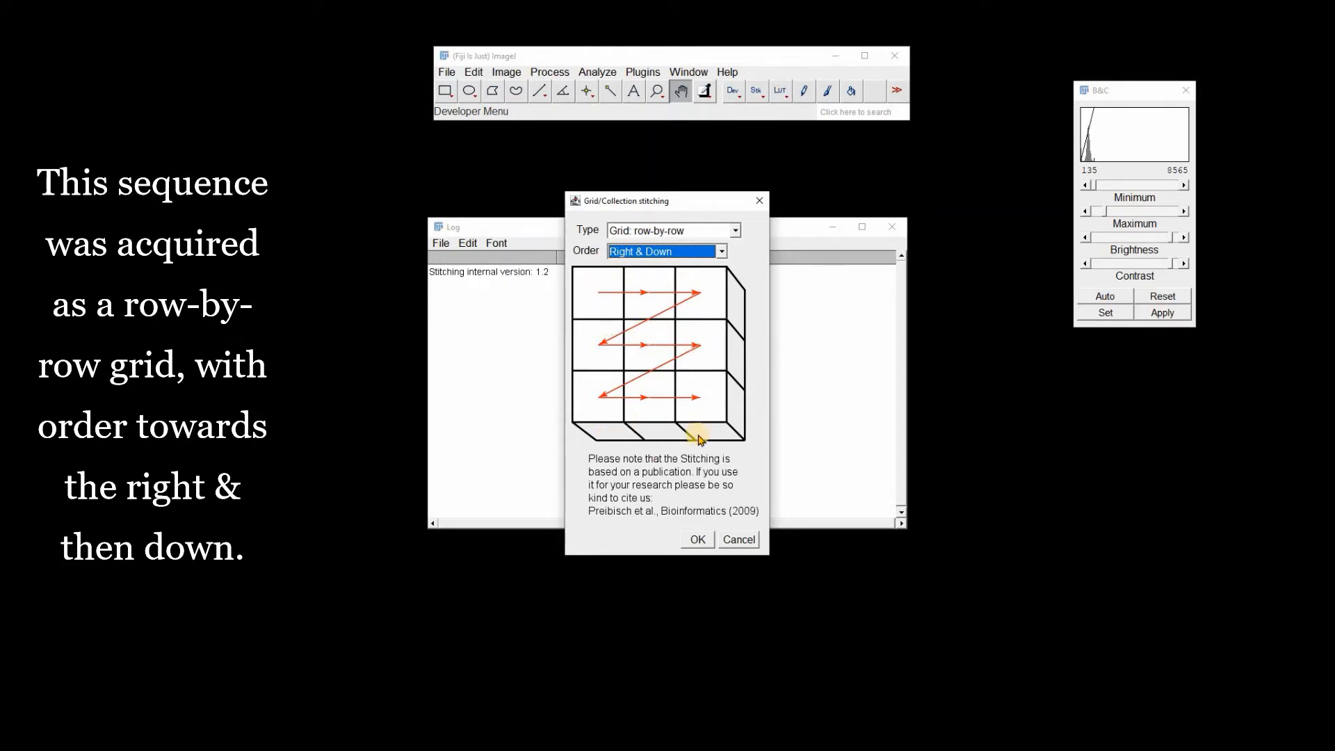
pyautogui.click(698, 539)
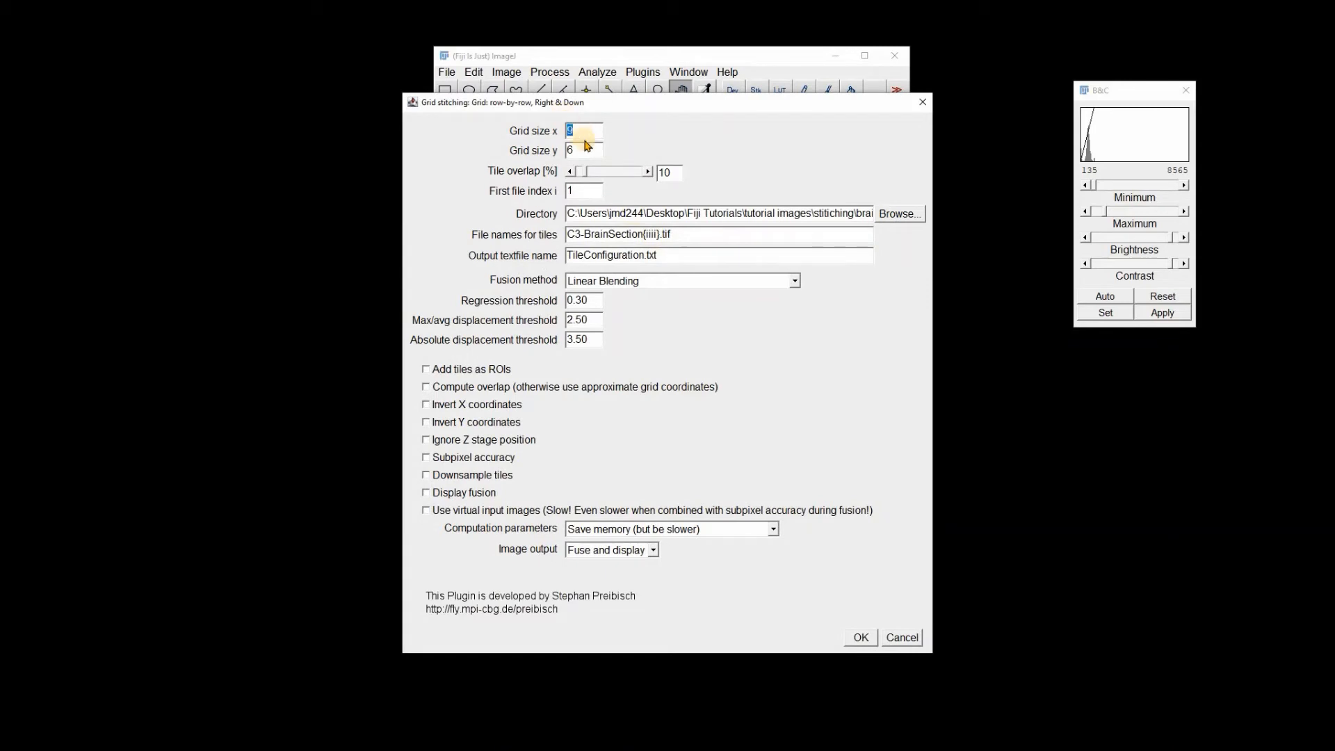
# Step: Set the stitching grid size to 25 in x and 21 in y
pyautogui.write('25')
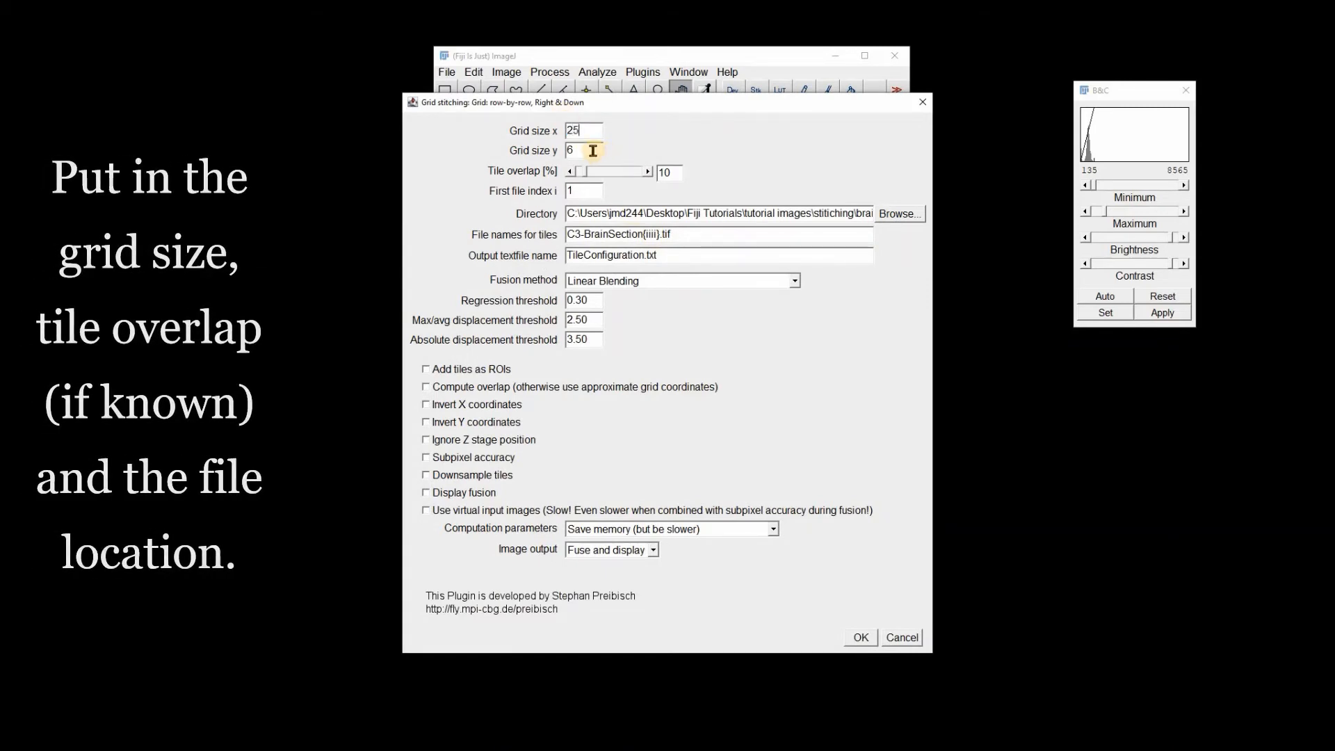
pyautogui.click(591, 150)
pyautogui.moveTo(573, 135); pyautogui.dragTo(552, 137)
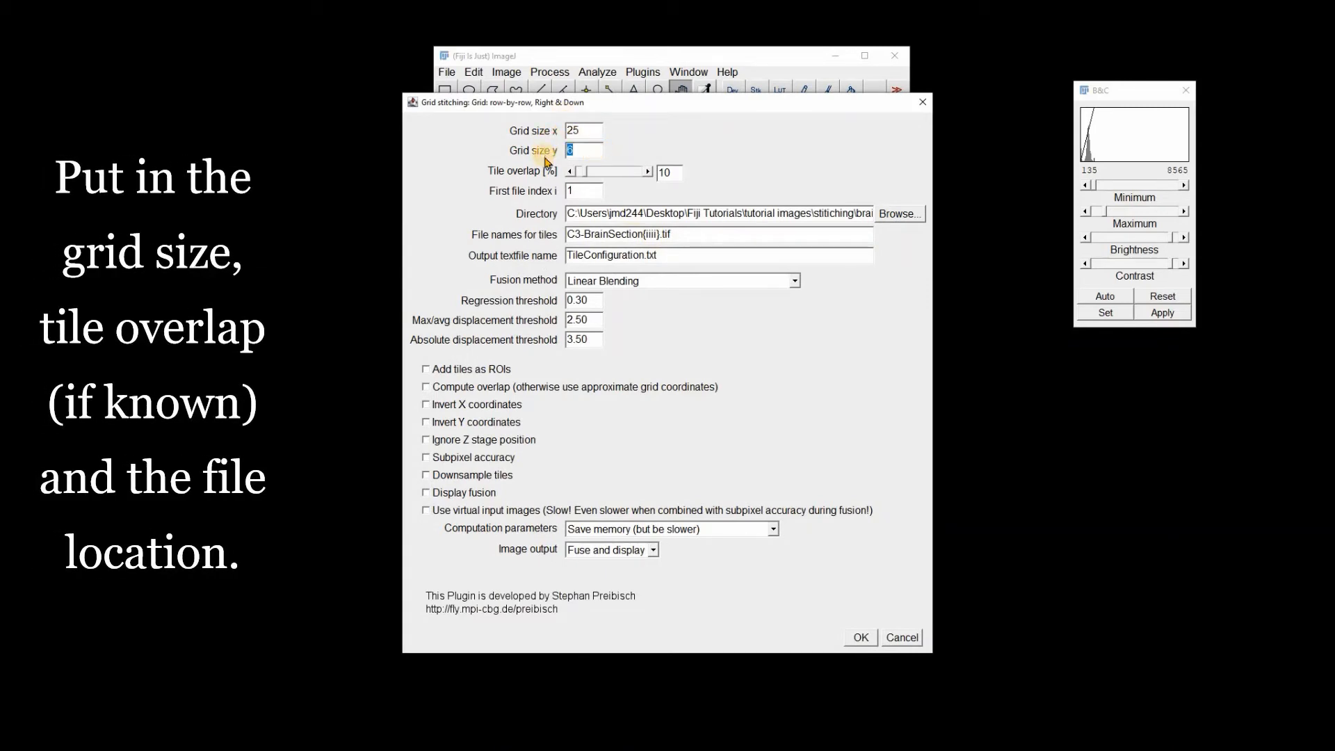
pyautogui.write('21')
# Step: Choose the "2D histo mosaic - scaled" folder inside stitiching as the tile directory
pyautogui.click(899, 215)
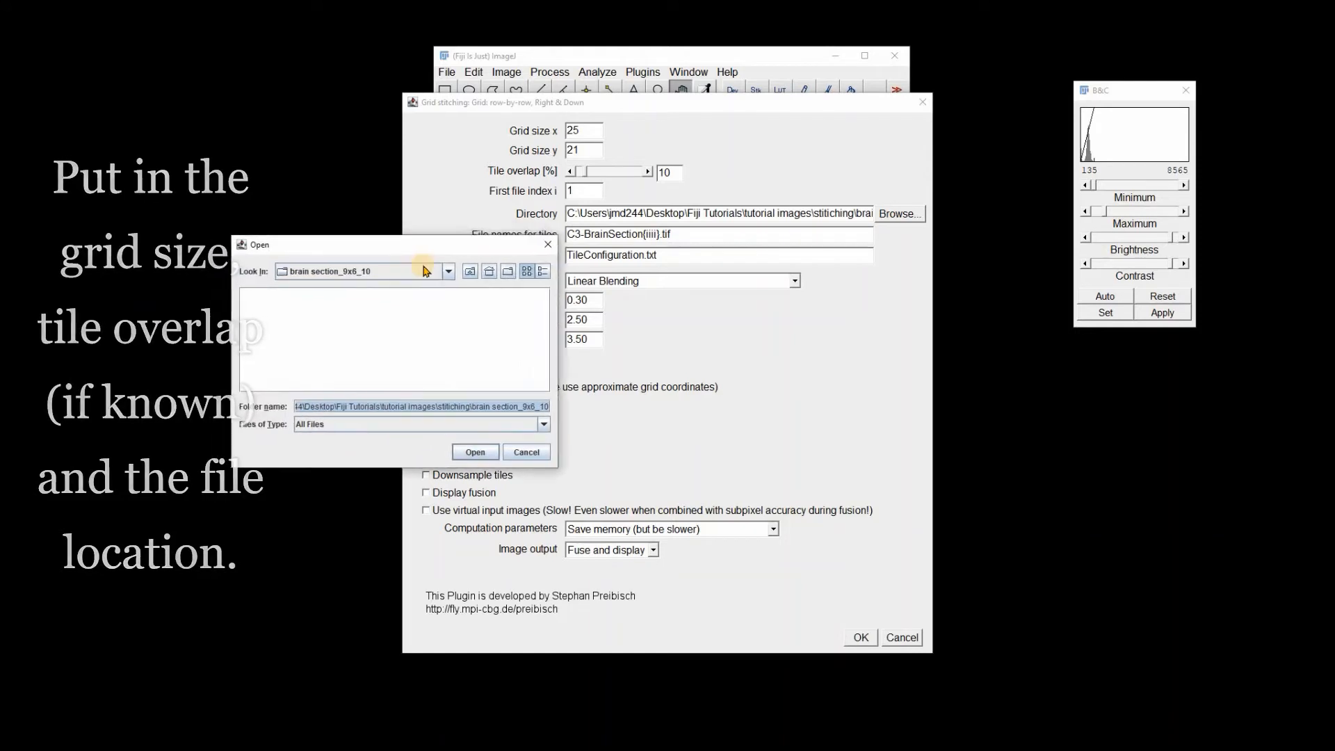
pyautogui.click(450, 273)
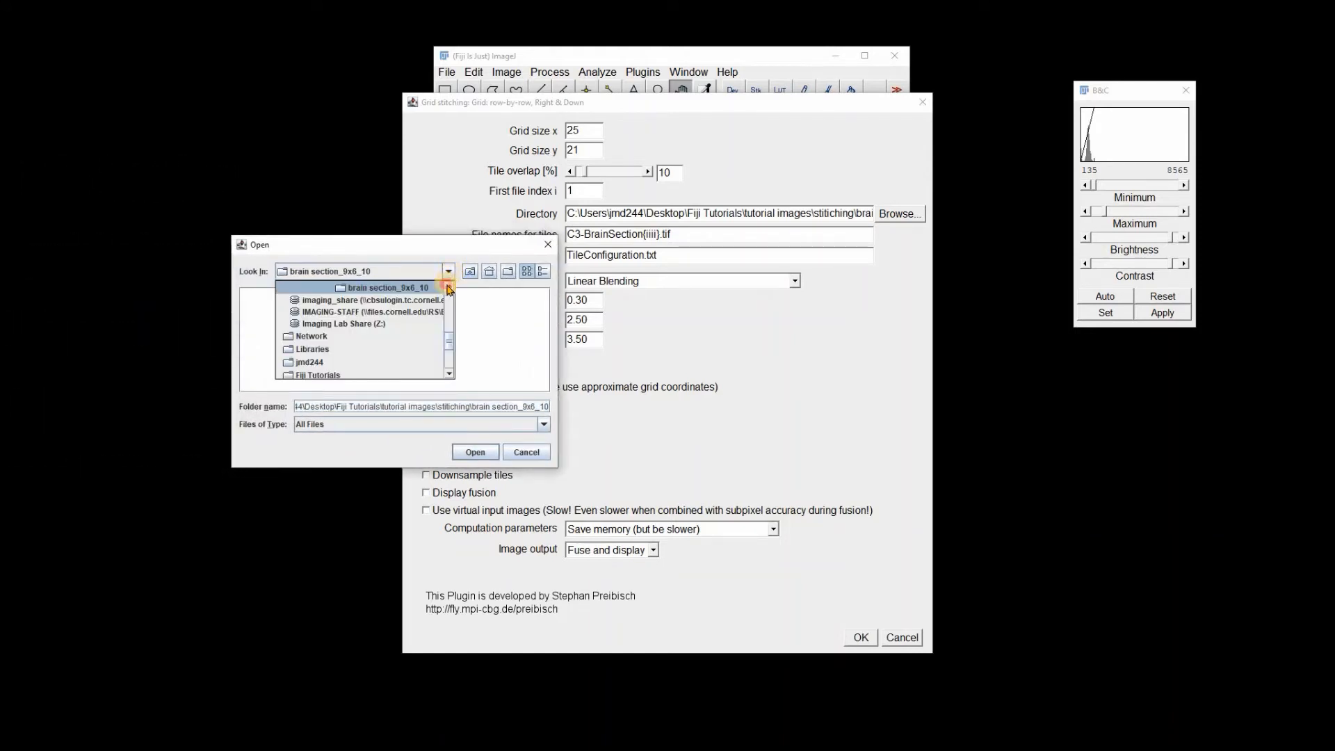
pyautogui.scroll(2, 381, 289)
pyautogui.click(381, 302)
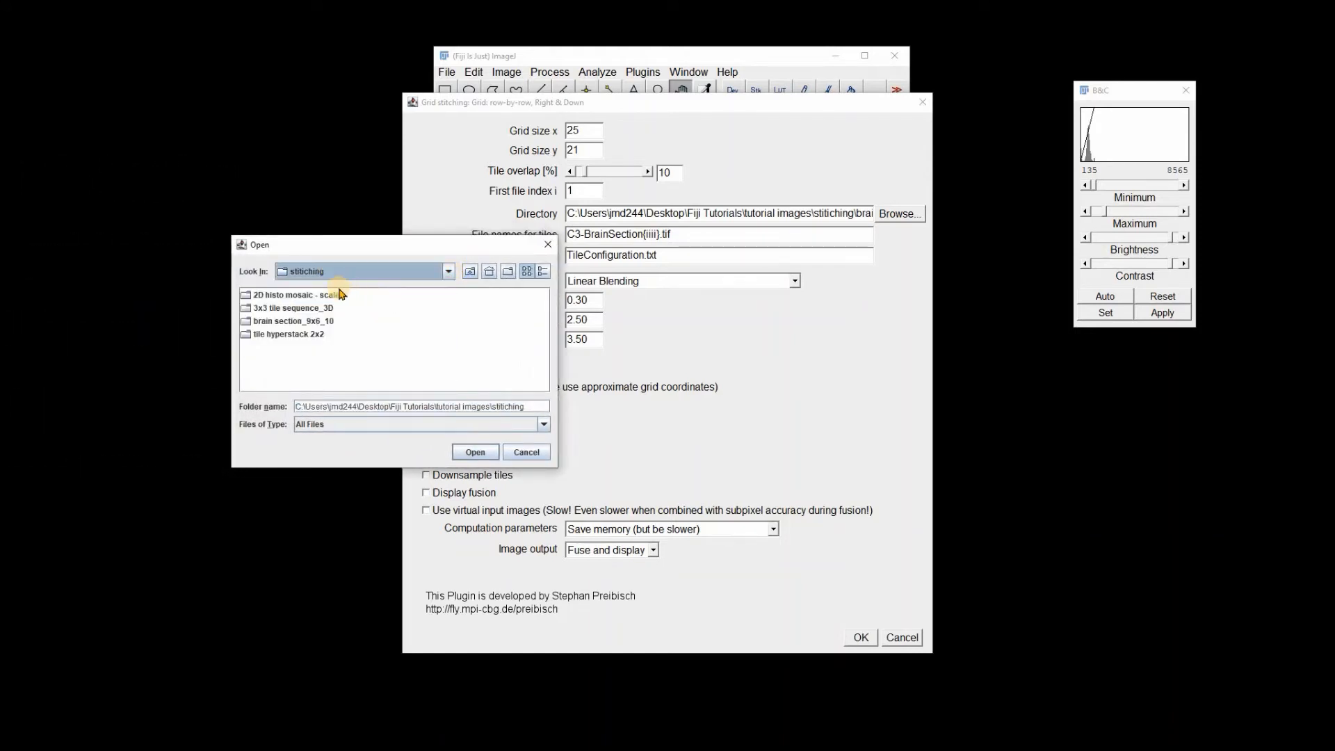
pyautogui.click(294, 300)
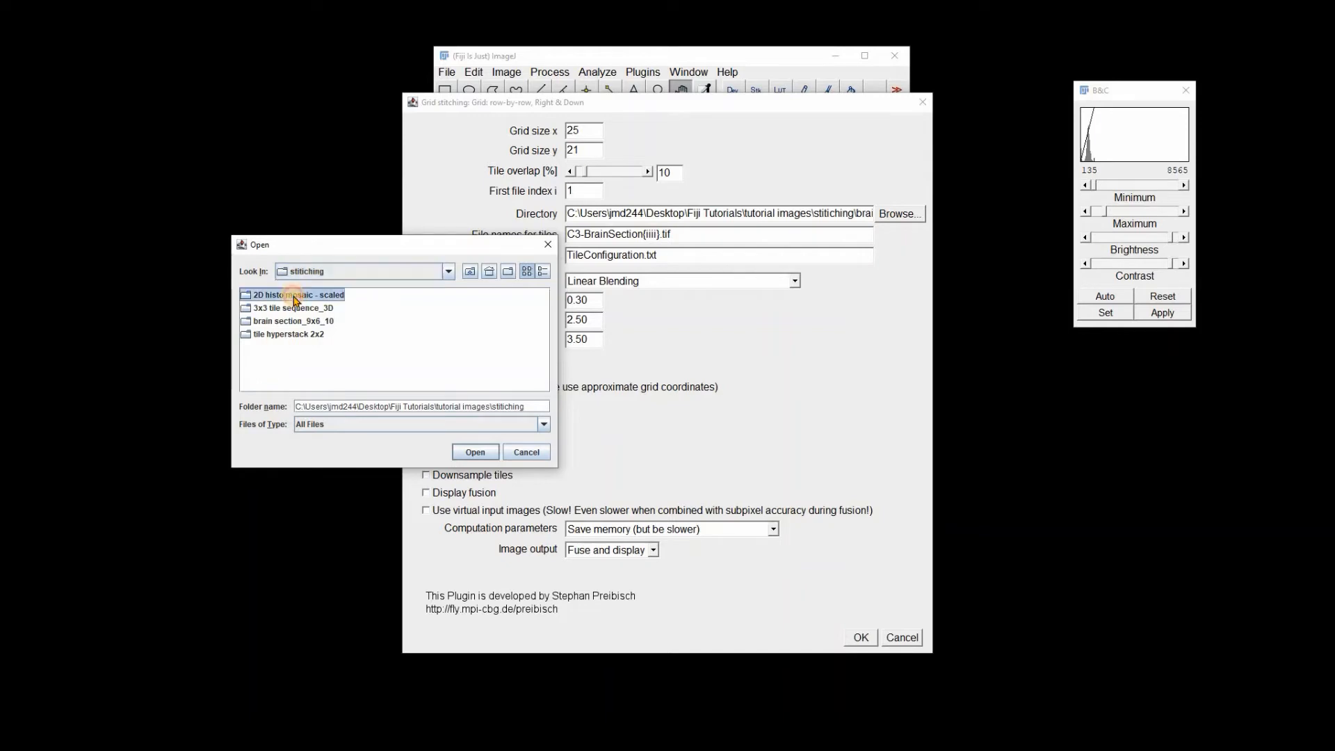
pyautogui.click(468, 452)
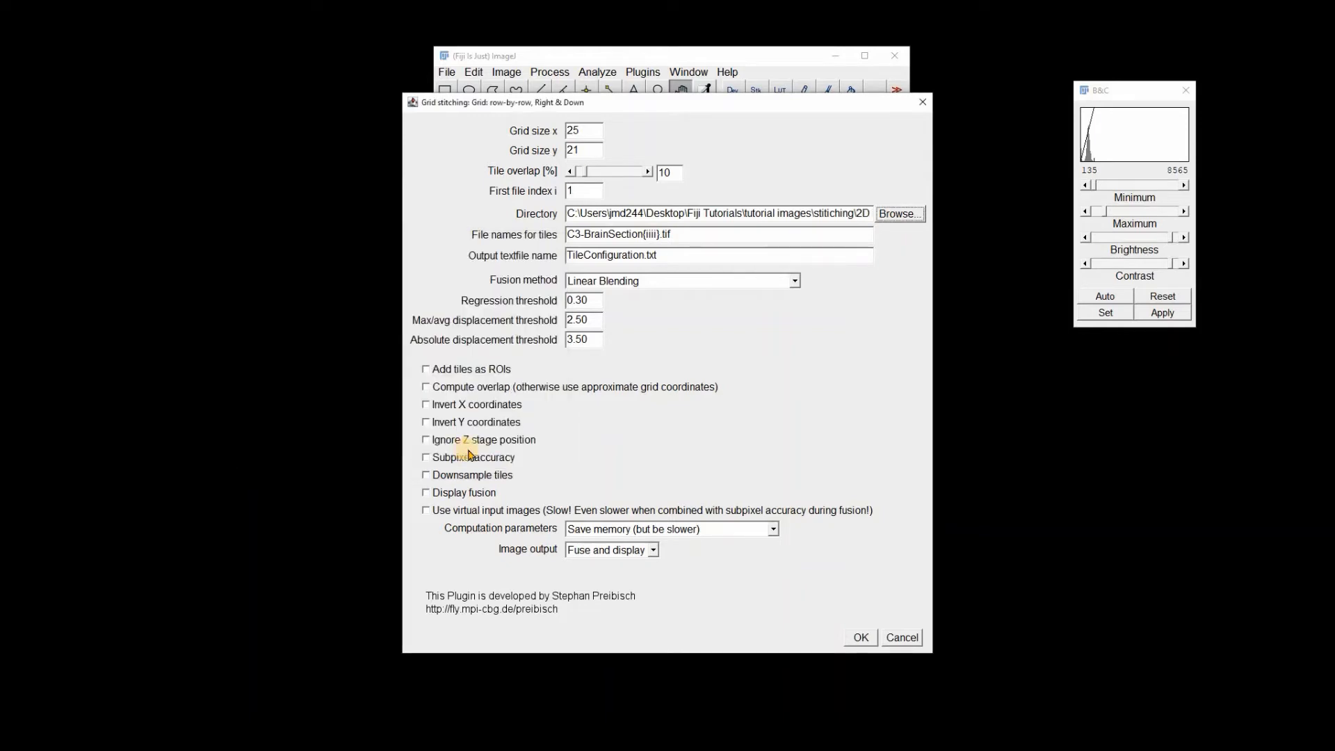
# Step: Check the tile naming in the "2D histo mosaic - scaled" folder, set the tile file names to "Tile{iiiiii}.jpg" and run the stitching
pyautogui.tripleClick(682, 236)
pyautogui.press('BackSpace')
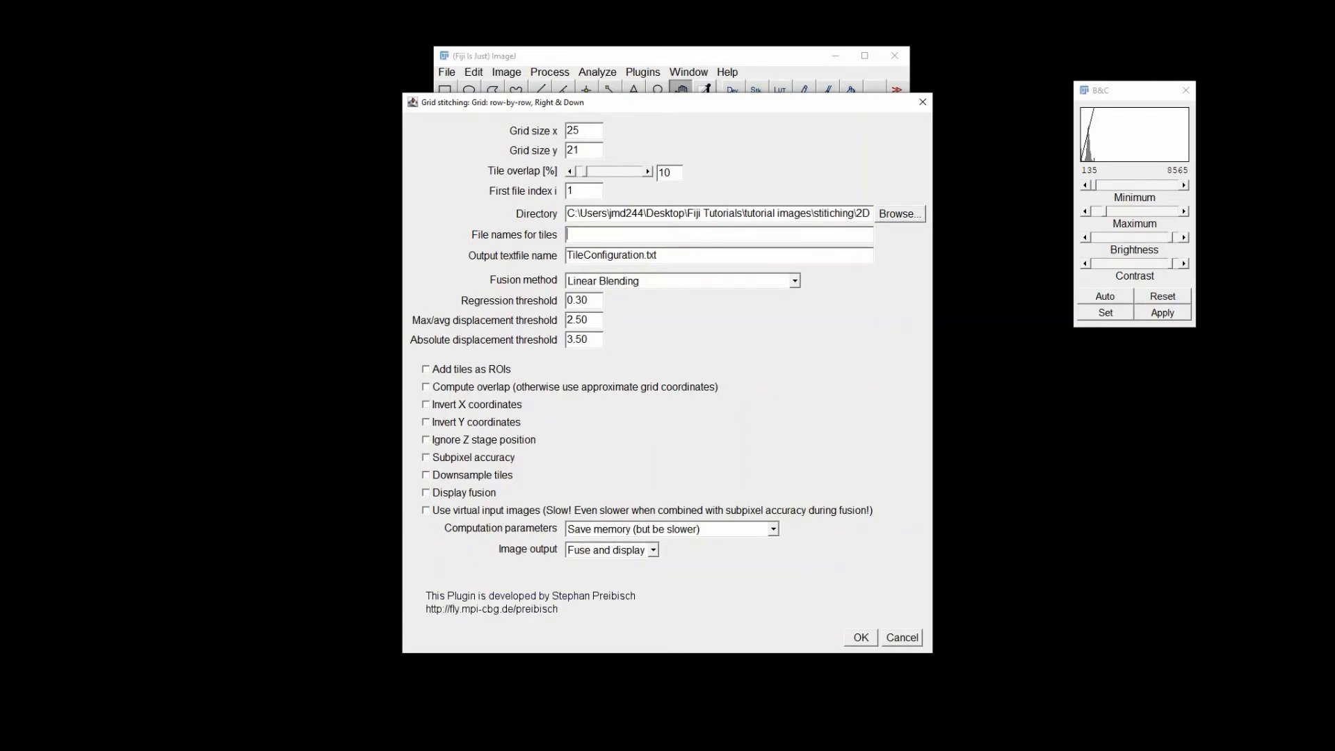
pyautogui.click(487, 740)
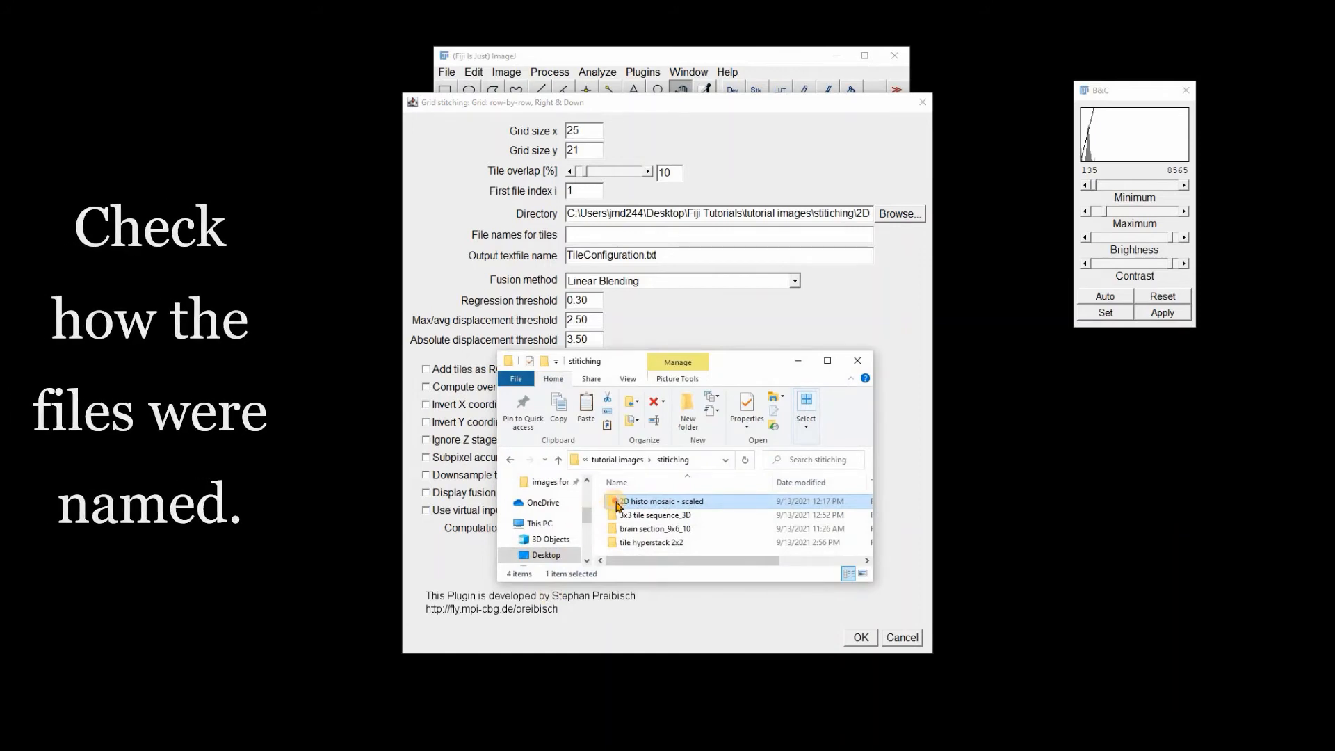
pyautogui.doubleClick(614, 503)
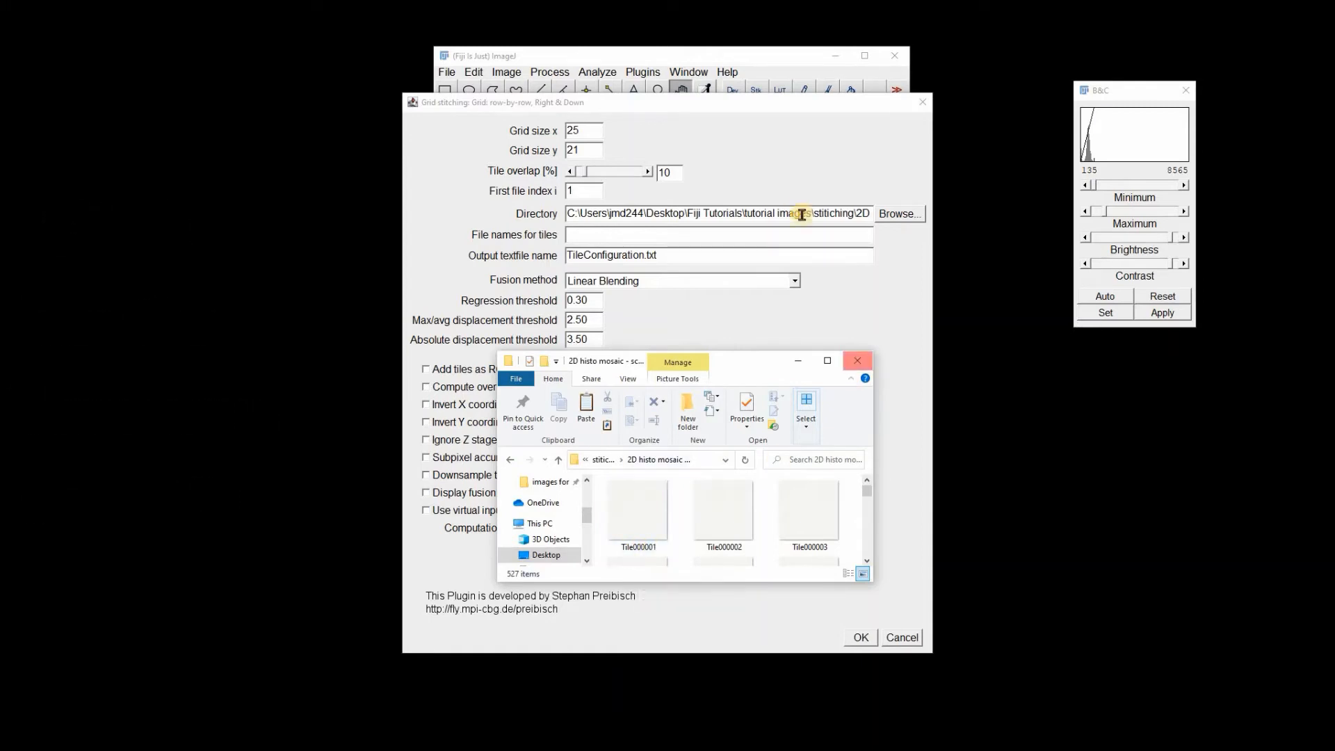
pyautogui.click(801, 363)
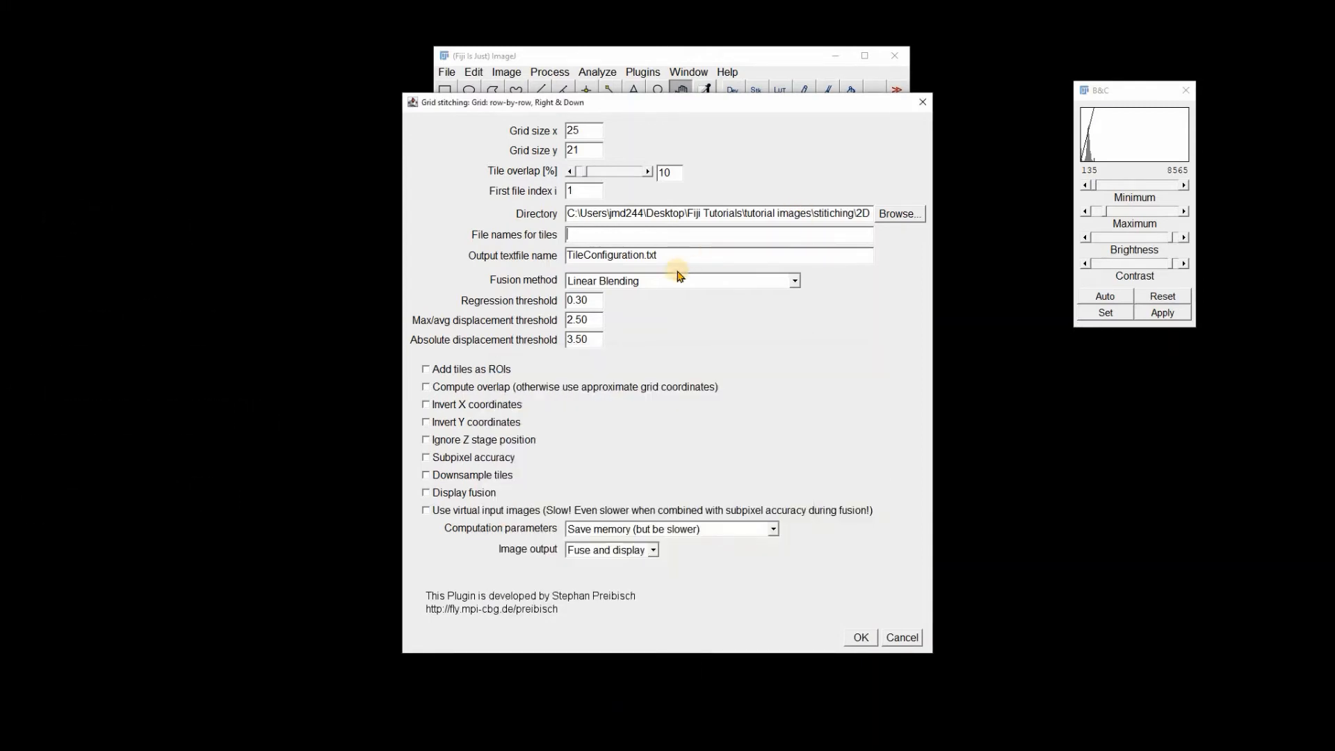
pyautogui.write('Tile{iiiiii}.jpg')
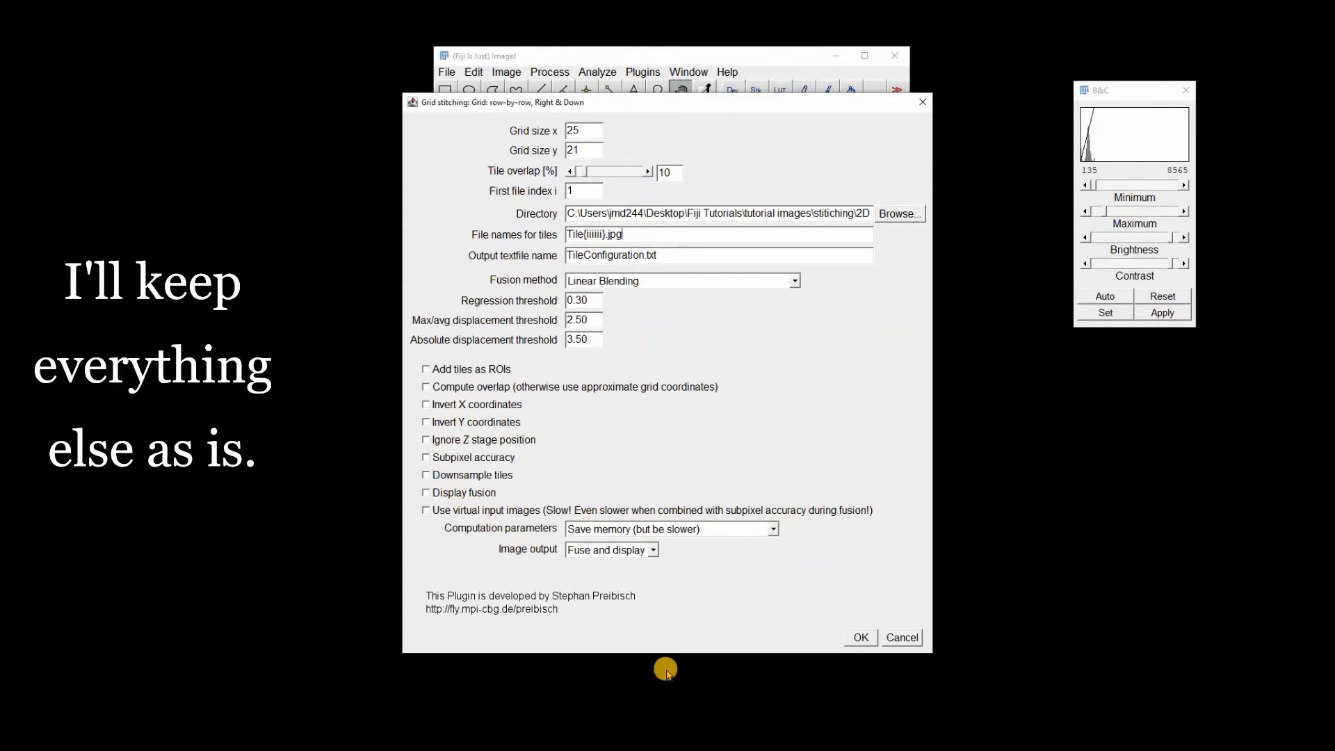
pyautogui.click(860, 639)
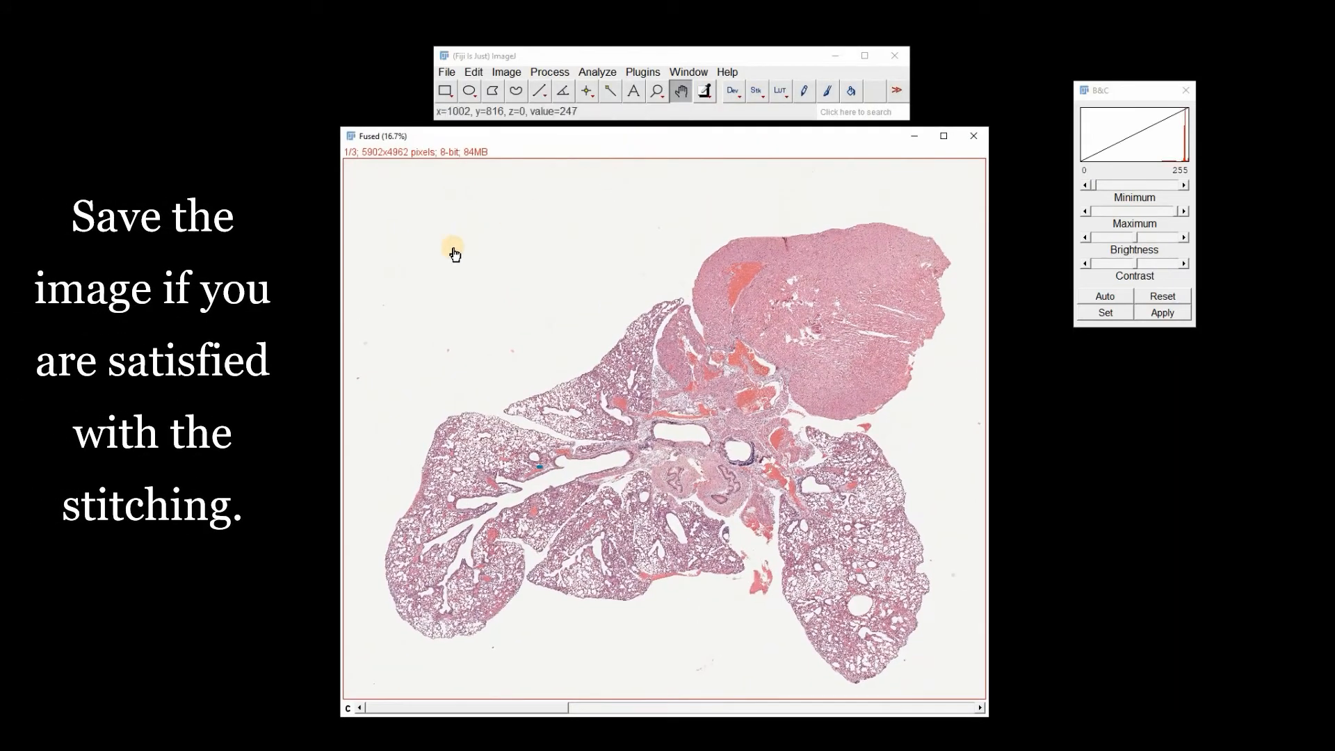
pyautogui.click(446, 73)
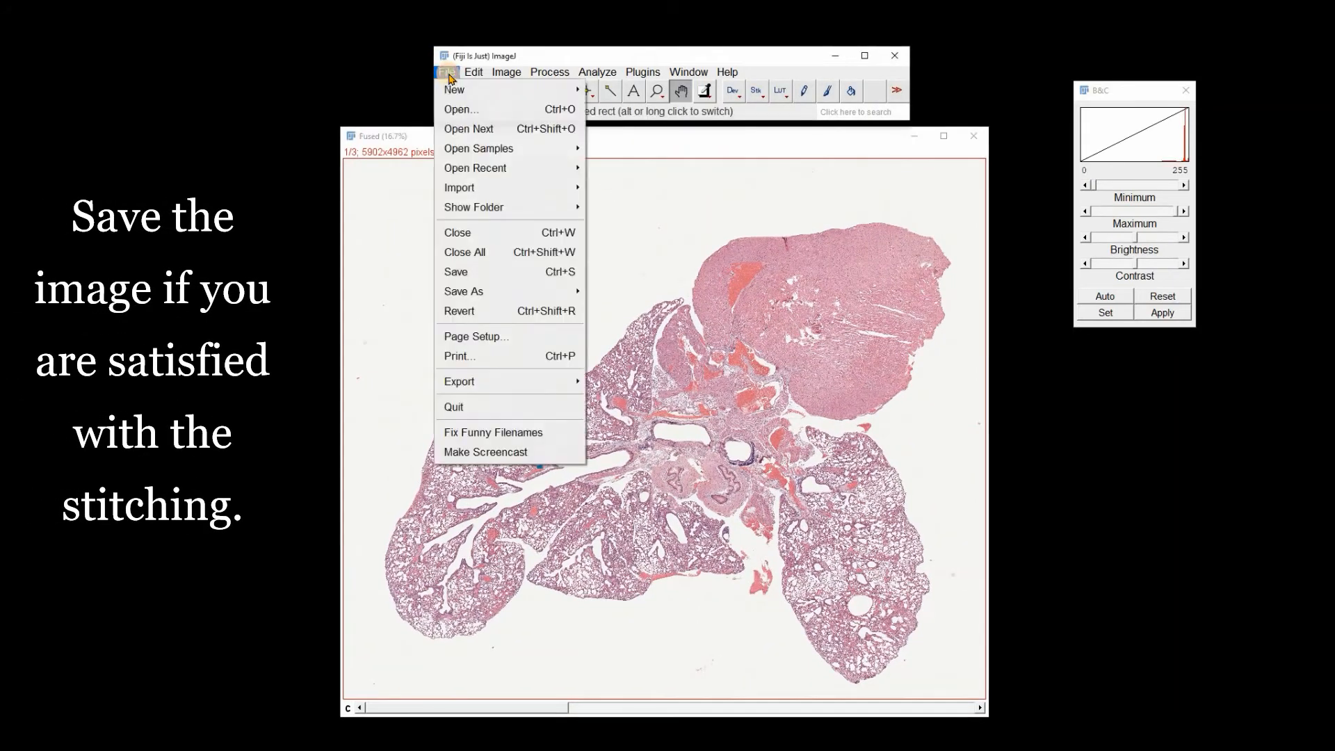
pyautogui.moveTo(487, 290)
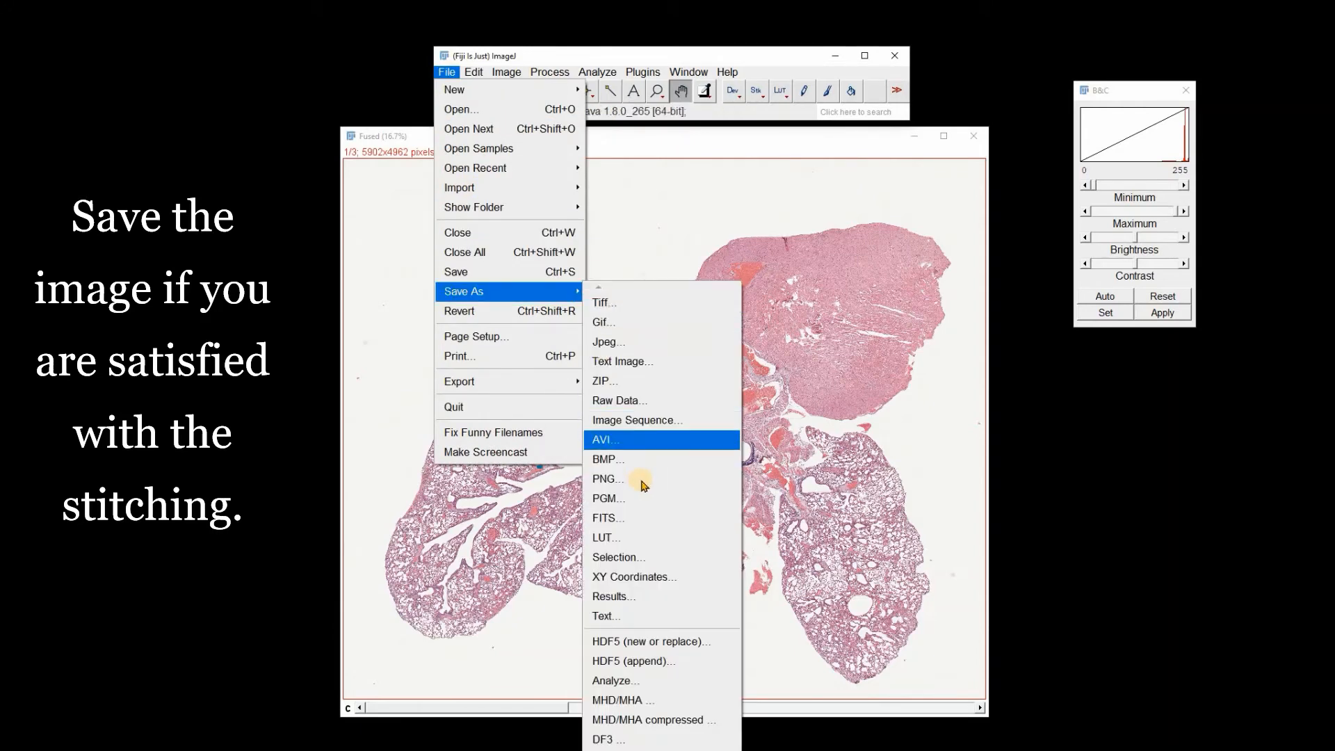
pyautogui.click(682, 148)
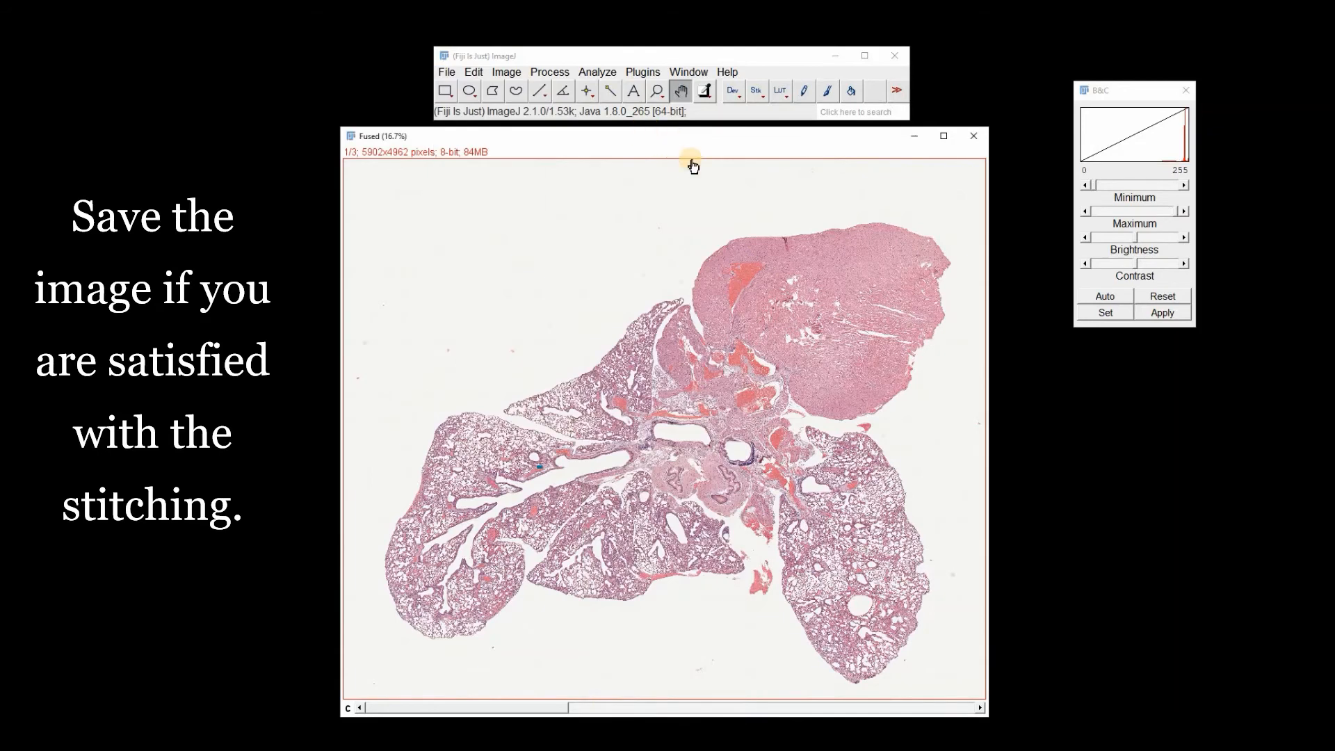
# Step: Close the fused histology mosaic and the Log window
pyautogui.click(971, 138)
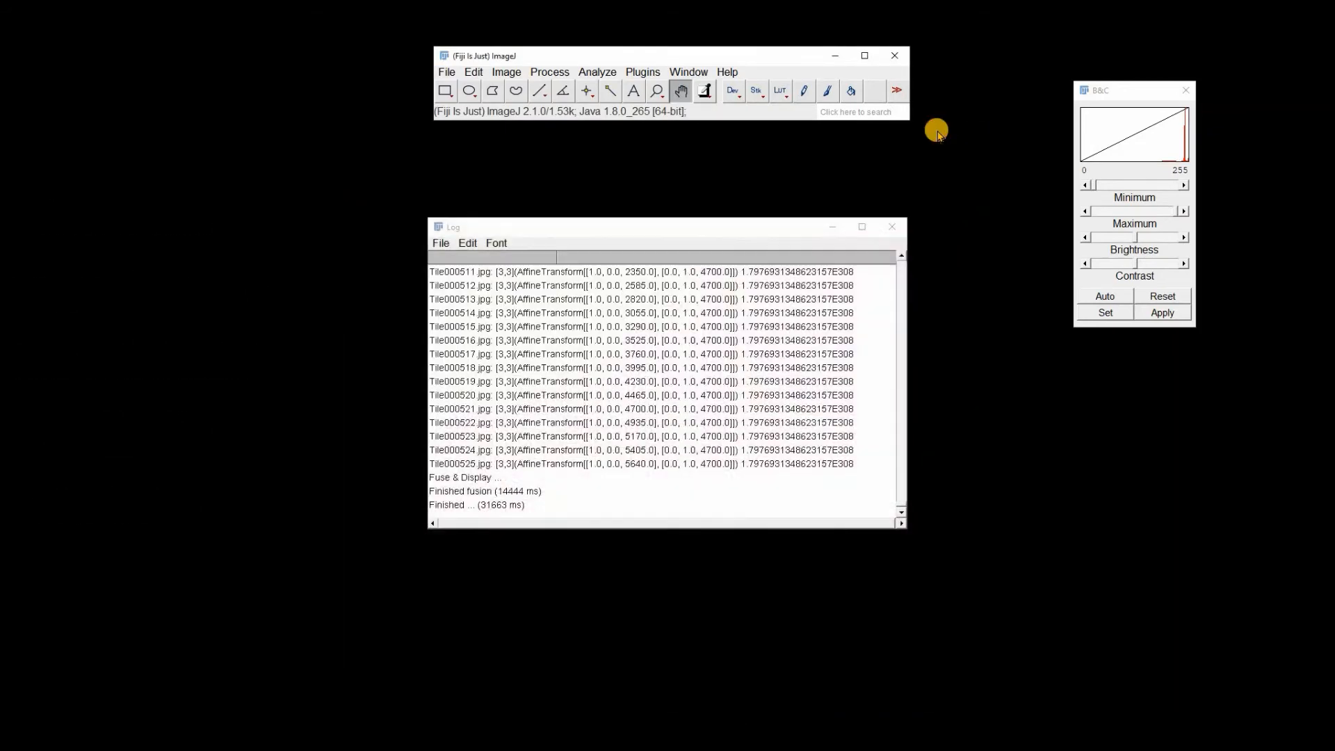
pyautogui.click(892, 226)
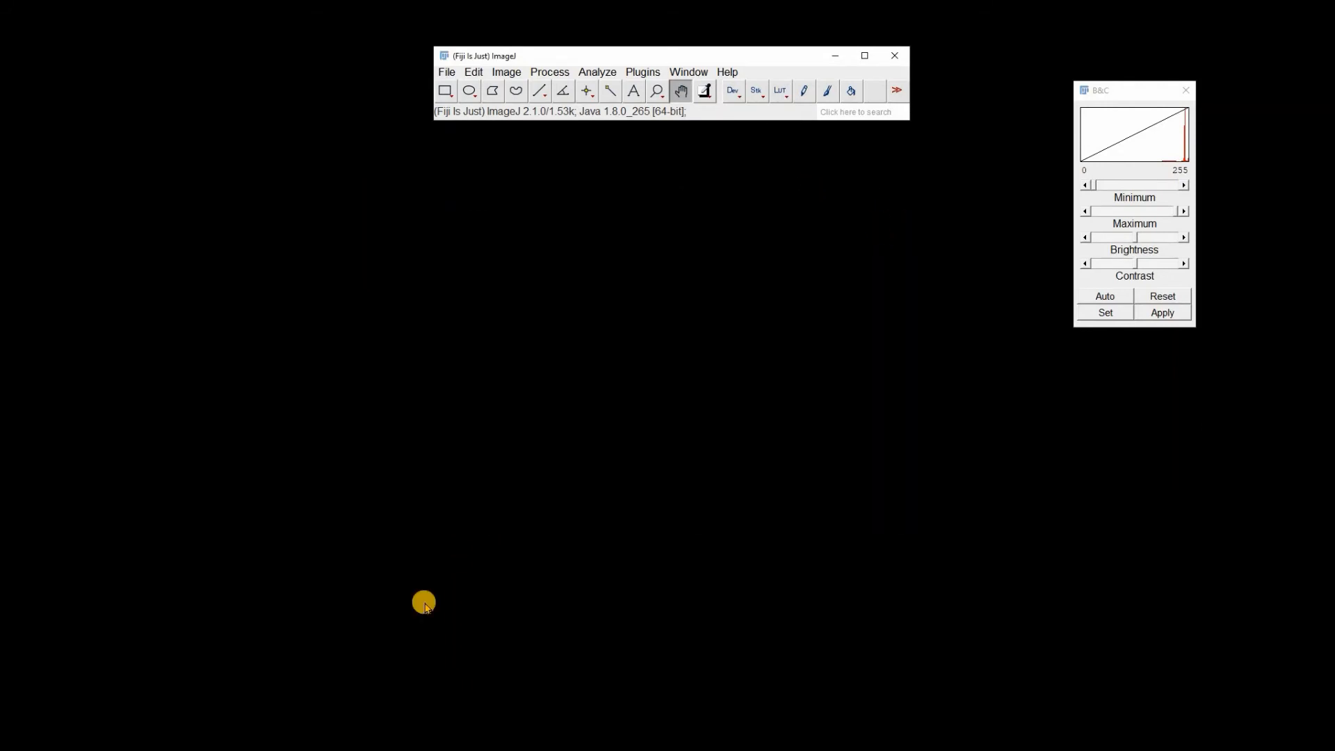
# Step: Switch to File Explorer and load "tile series 2" from the "tile hyperstack 2x2" folder into Fiji
pyautogui.hotkey('alt', 'Tab')
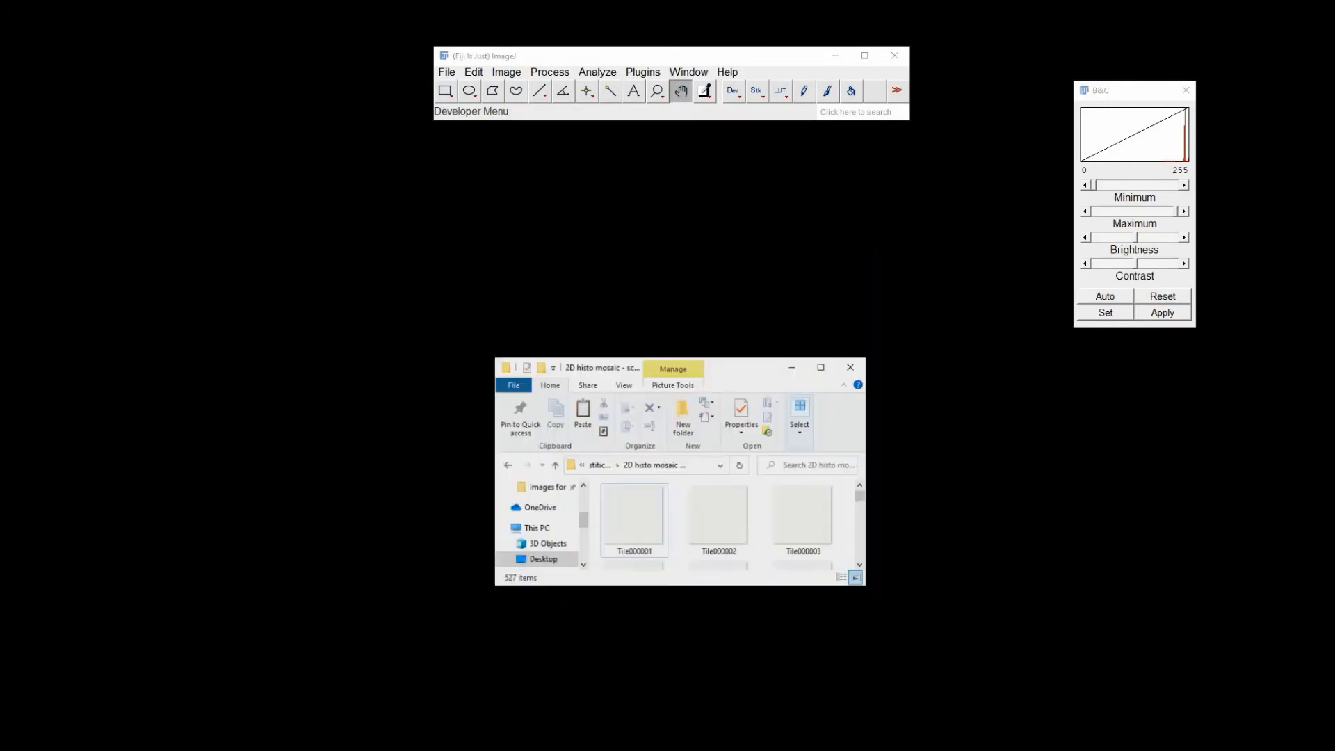
pyautogui.click(596, 462)
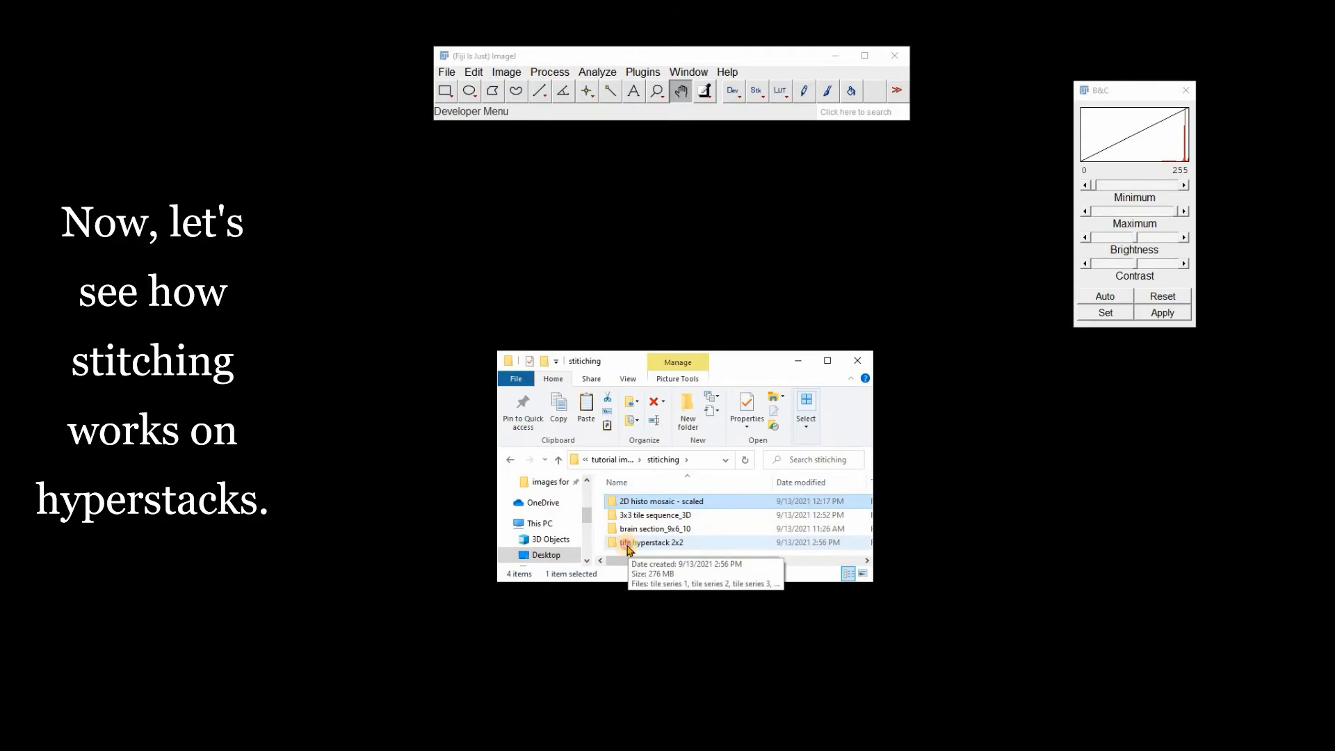
pyautogui.doubleClick(628, 546)
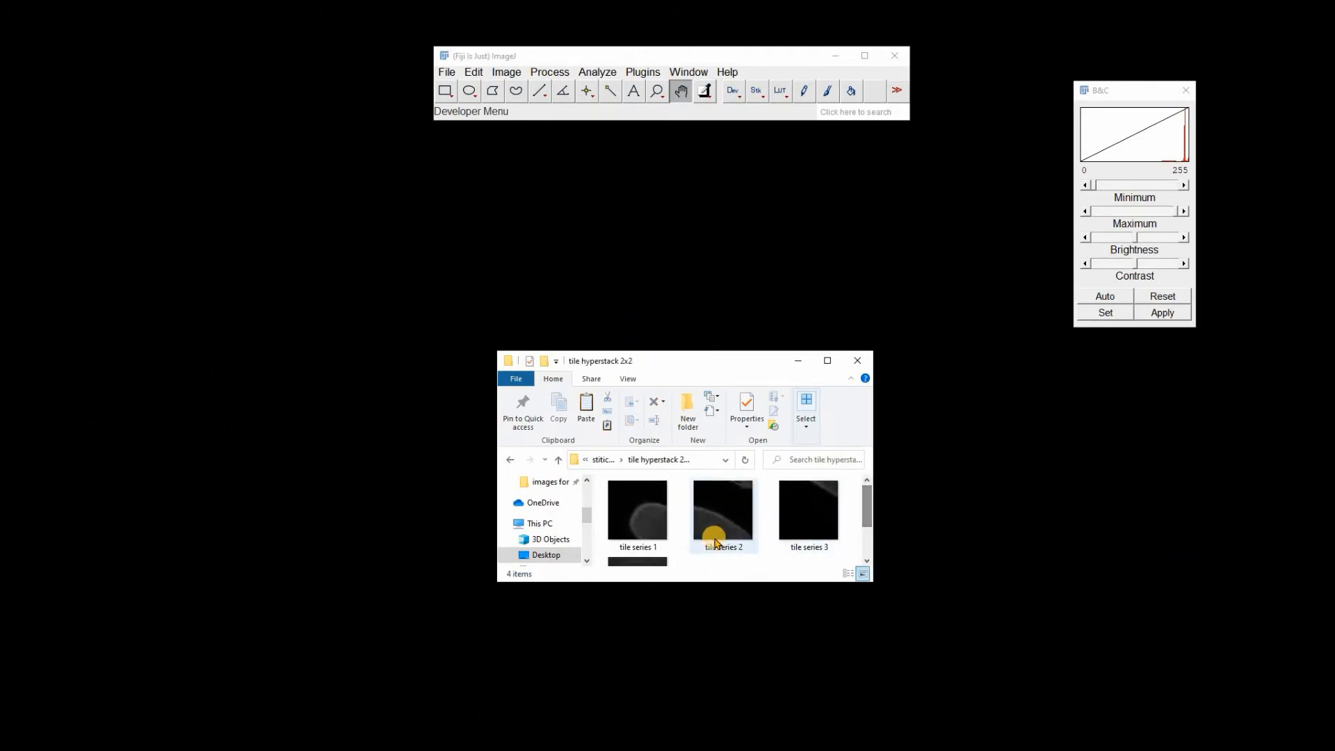
pyautogui.moveTo(715, 543); pyautogui.dragTo(496, 147)
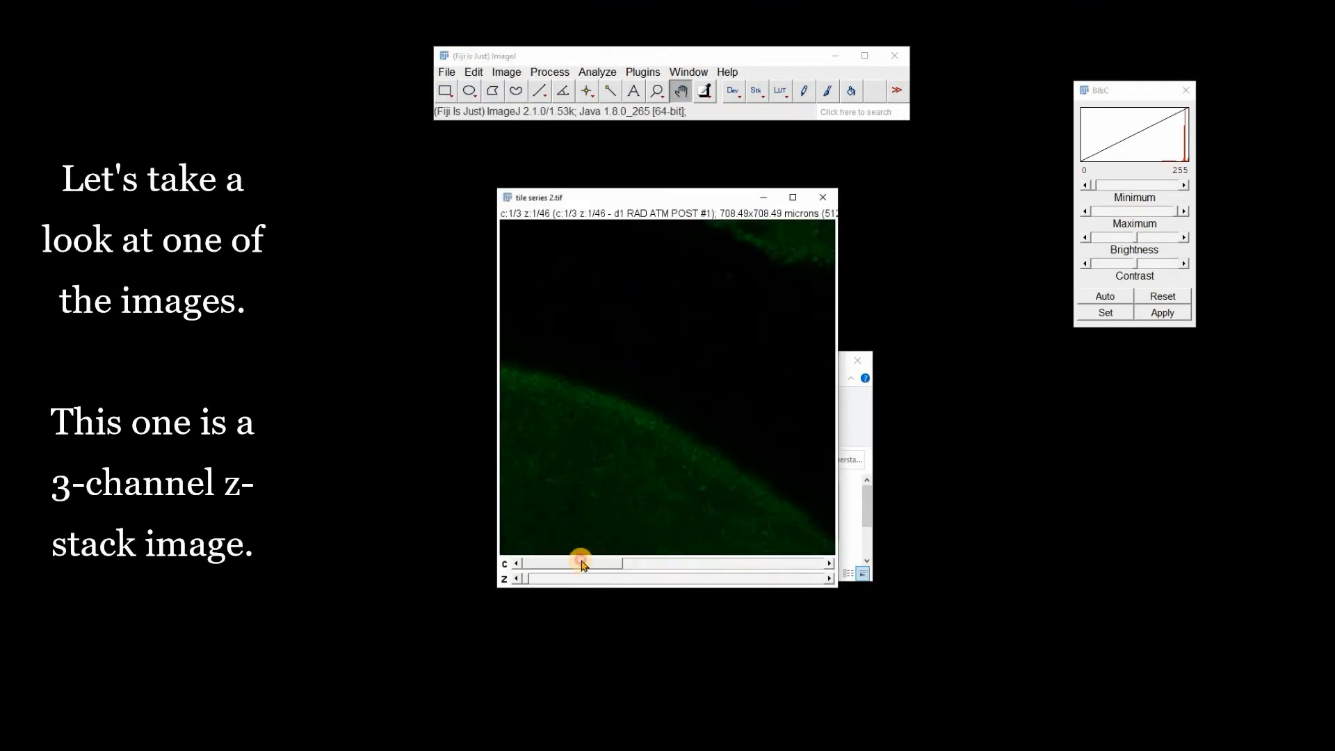
# Step: Examine the channels and z-slices of tile series 2, close the image and minimize File Explorer
pyautogui.moveTo(582, 564); pyautogui.dragTo(505, 604)
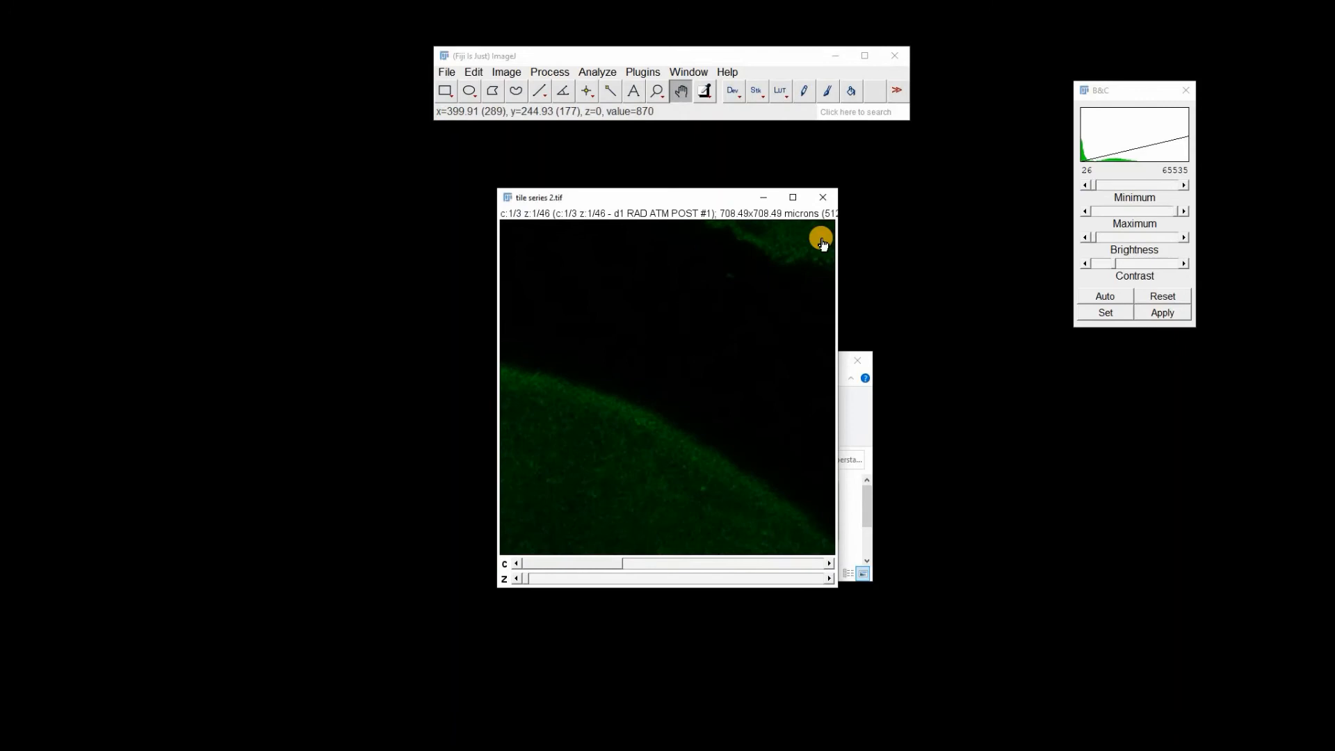
pyautogui.click(823, 197)
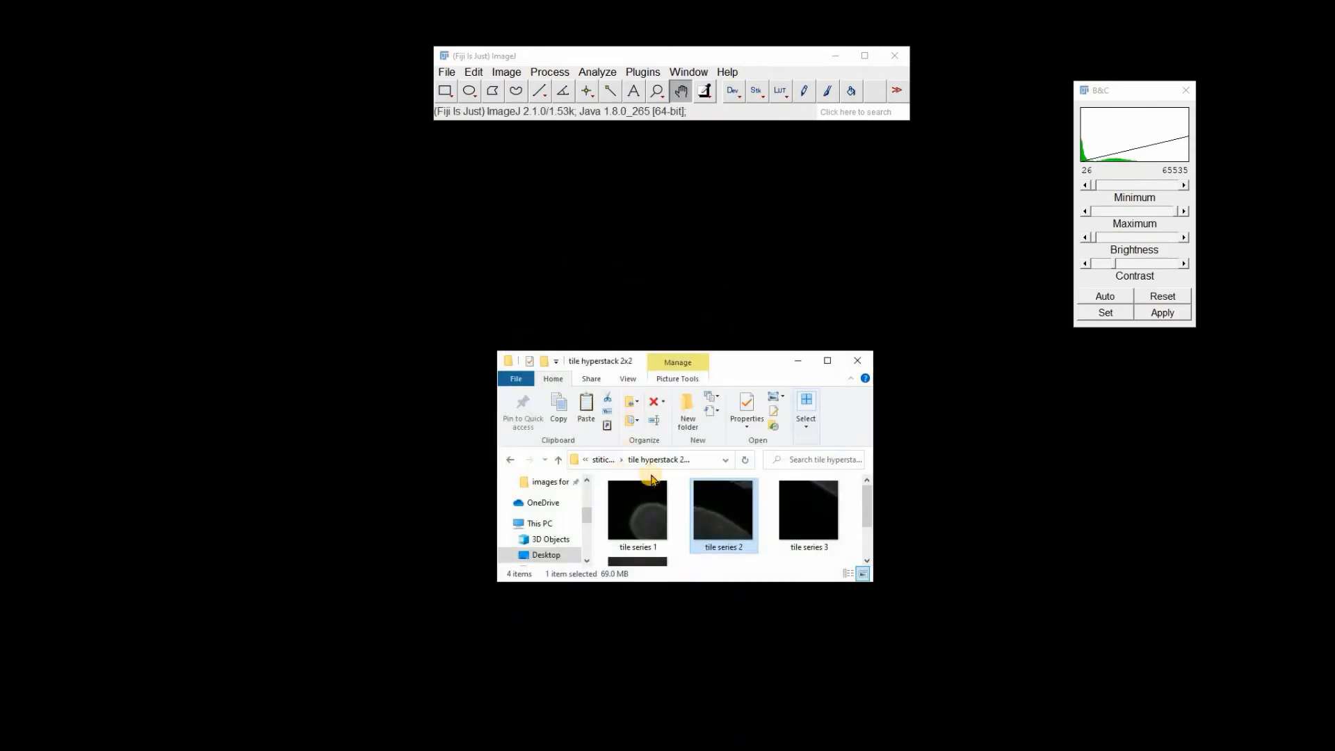
pyautogui.click(794, 360)
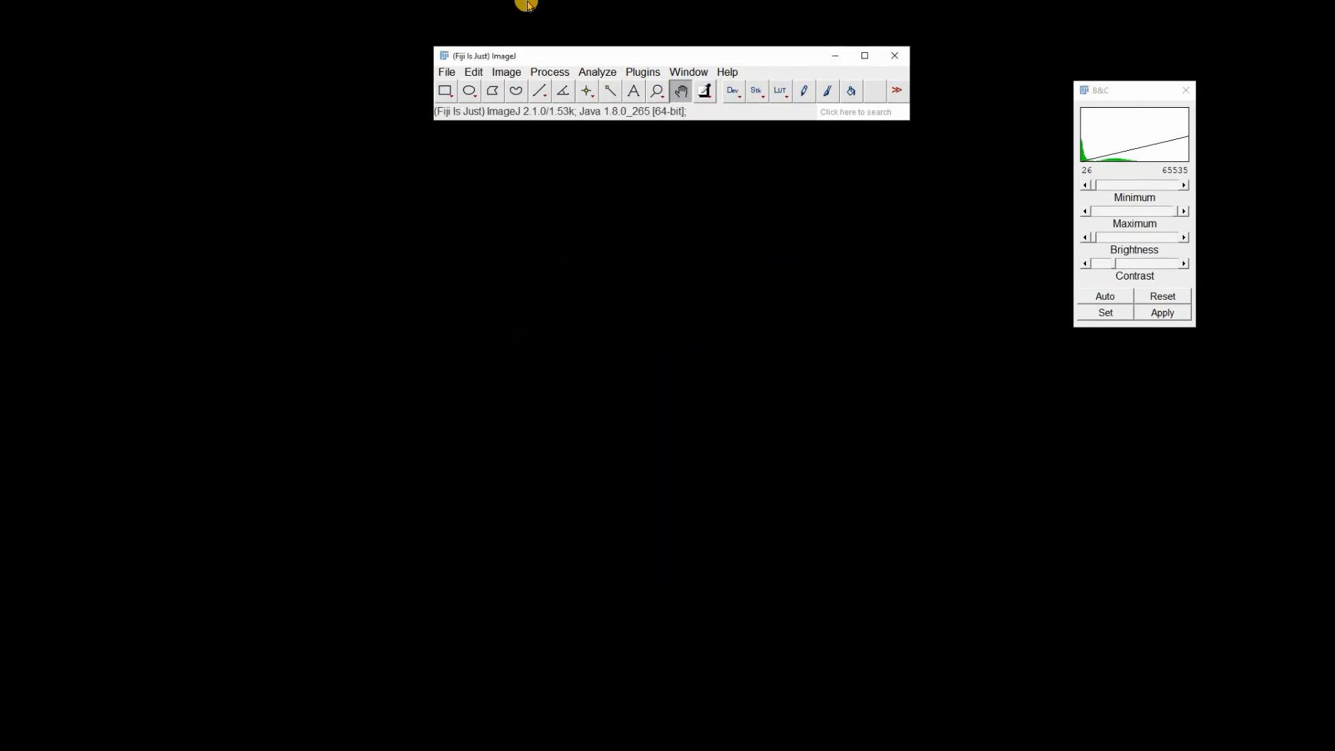
# Step: Start Grid/Collection stitching again with type "Grid: row-by-row" and order "Right & Down"
pyautogui.click(643, 72)
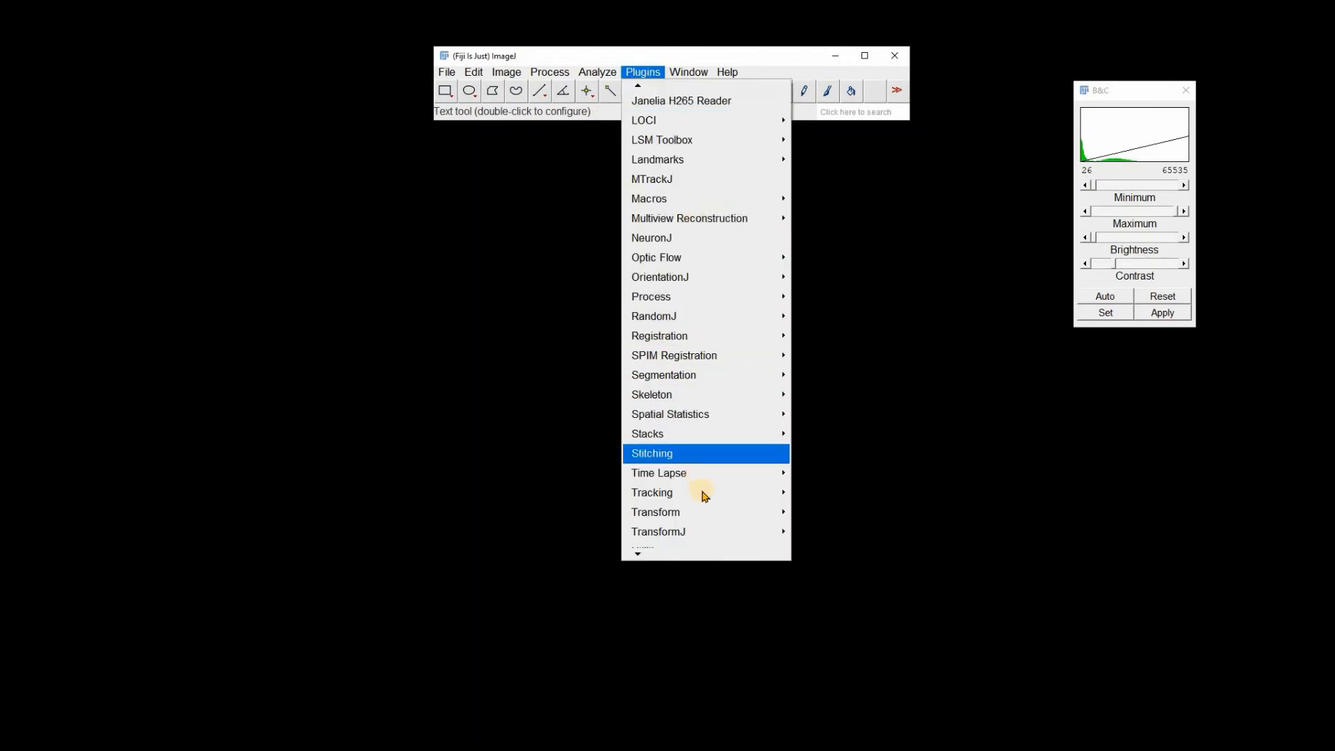
pyautogui.moveTo(783, 453)
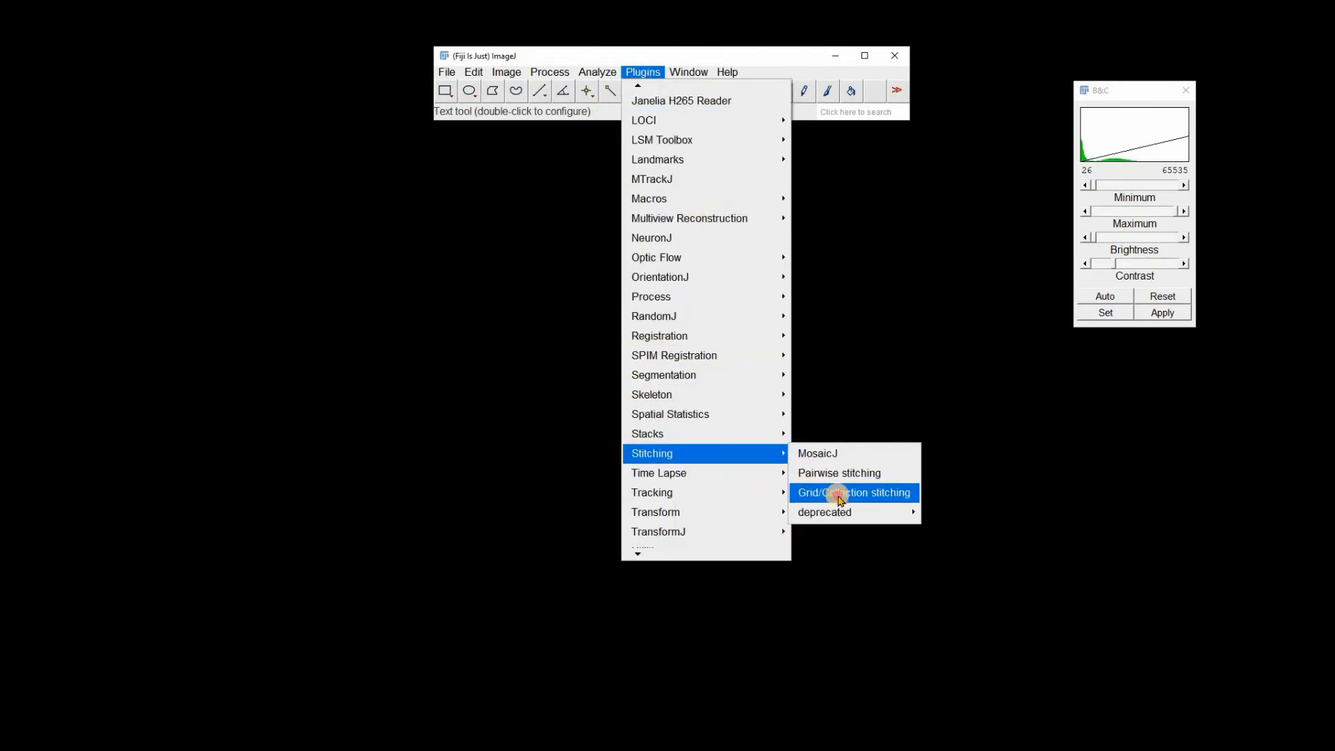
pyautogui.click(834, 492)
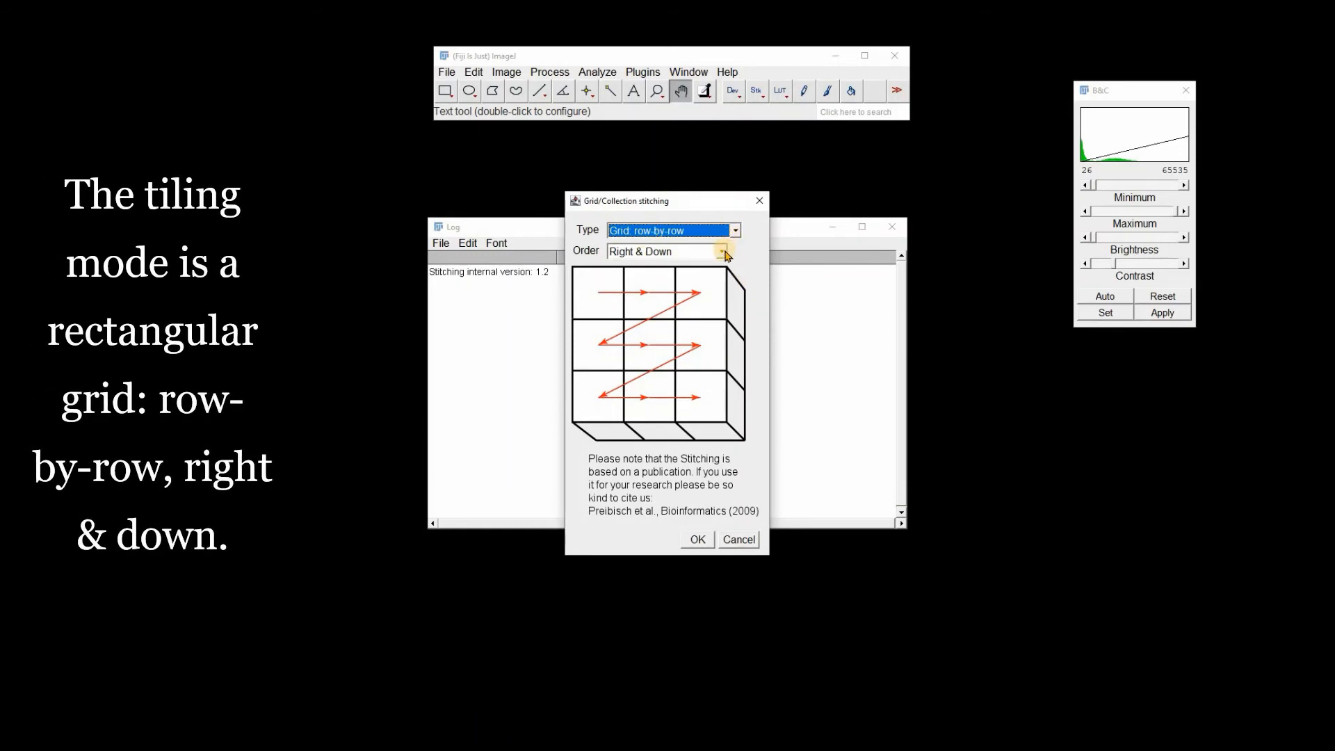
pyautogui.click(693, 541)
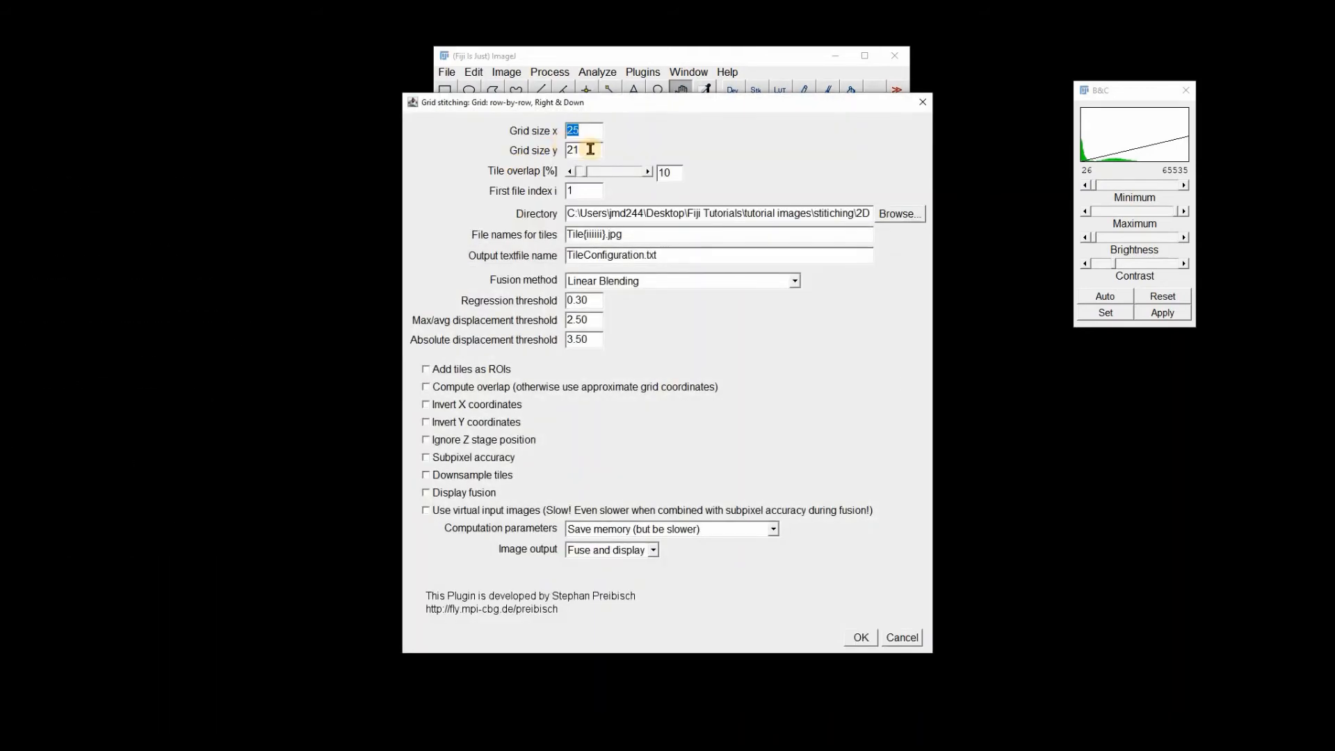
# Step: Set the stitching grid size to 2 in x and 2 in y with a tile overlap of 1%
pyautogui.write('2')
pyautogui.click(590, 149)
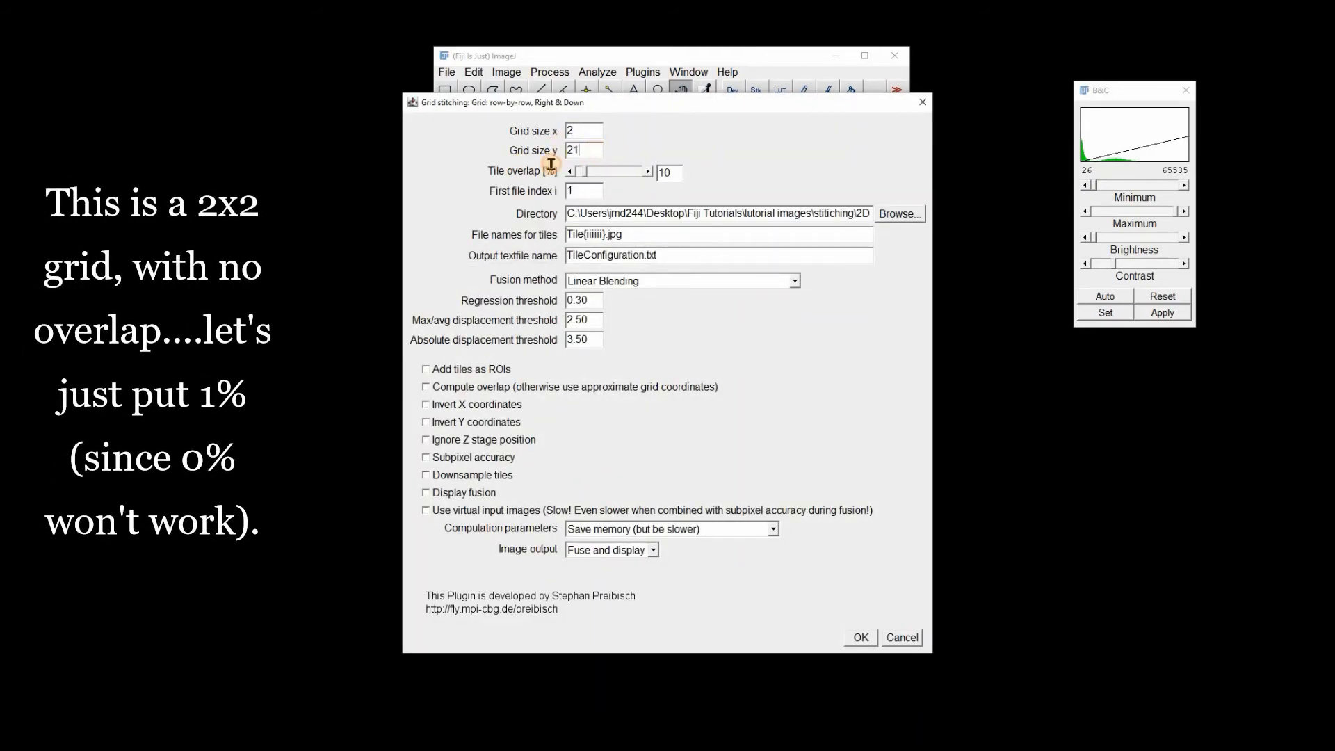
pyautogui.write('2')
pyautogui.moveTo(681, 168); pyautogui.dragTo(647, 176)
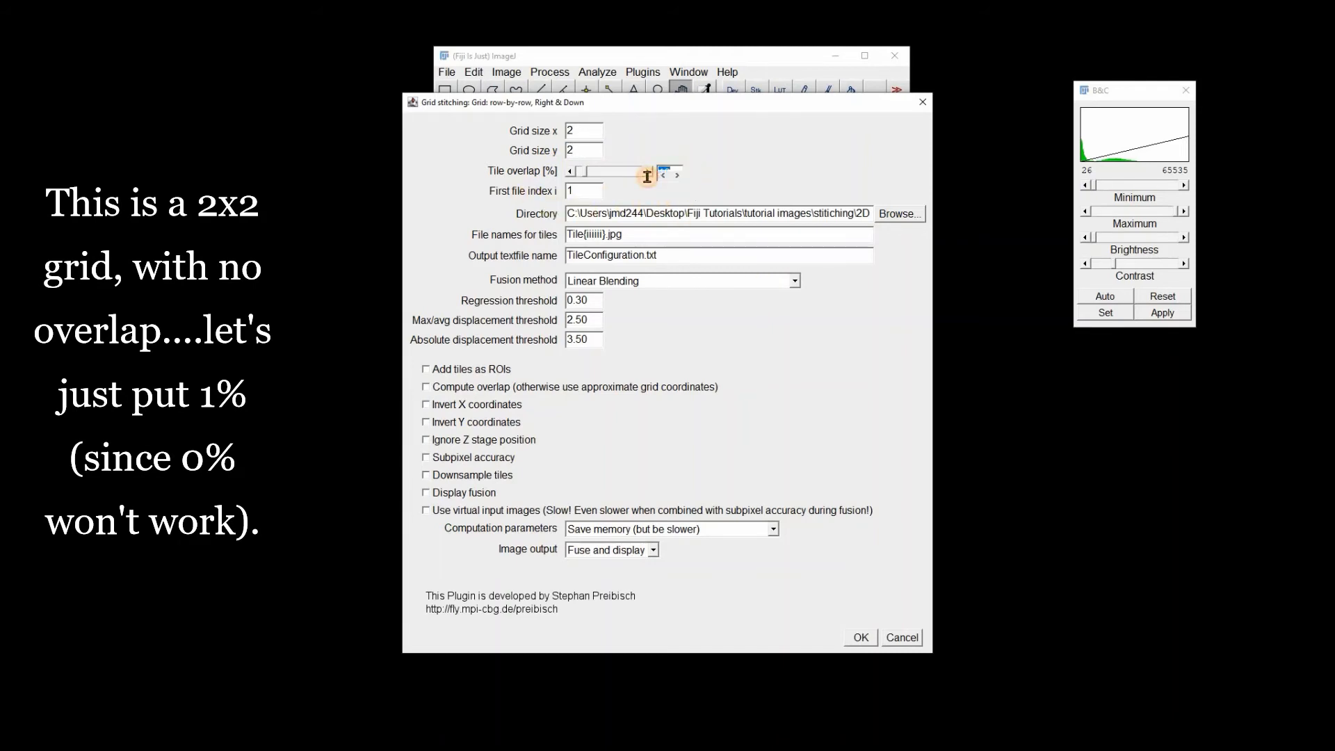
pyautogui.write('1')
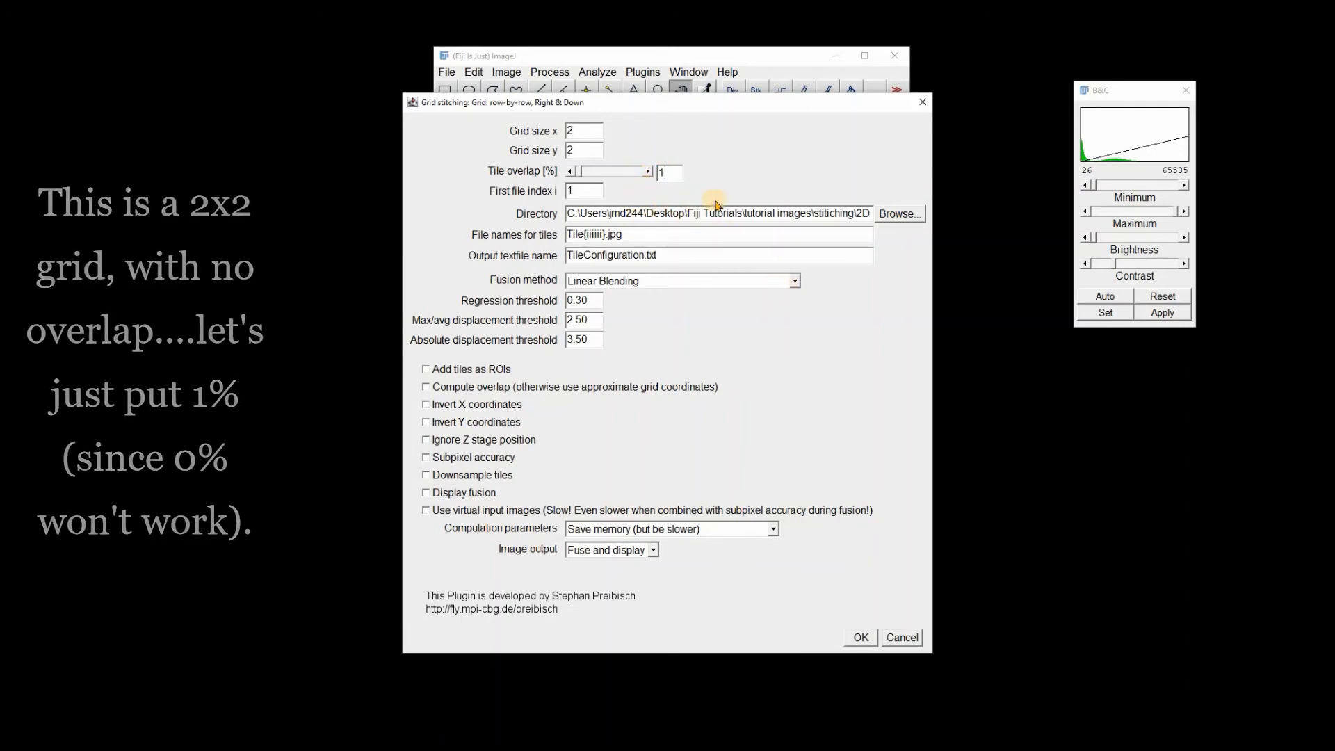
# Step: Choose the "tile hyperstack 2x2" folder inside stitiching as the tile directory
pyautogui.click(896, 215)
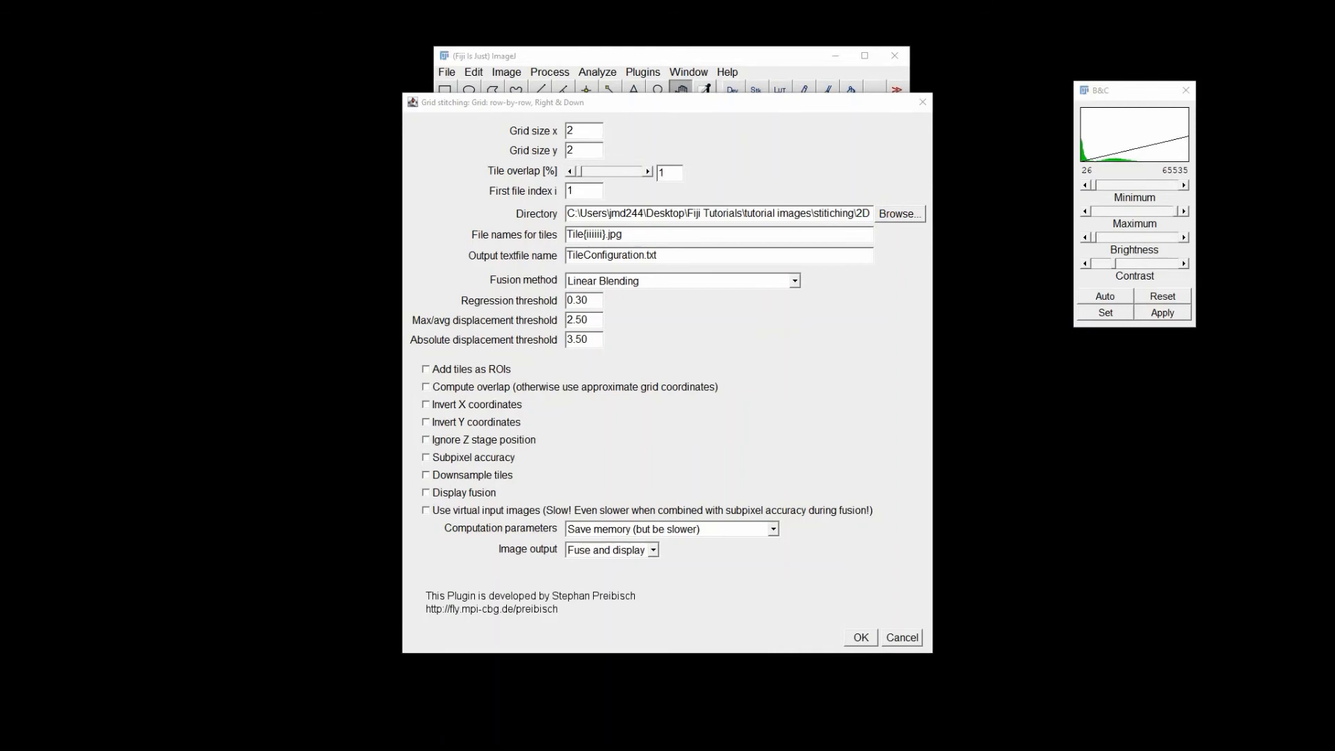
pyautogui.click(511, 380)
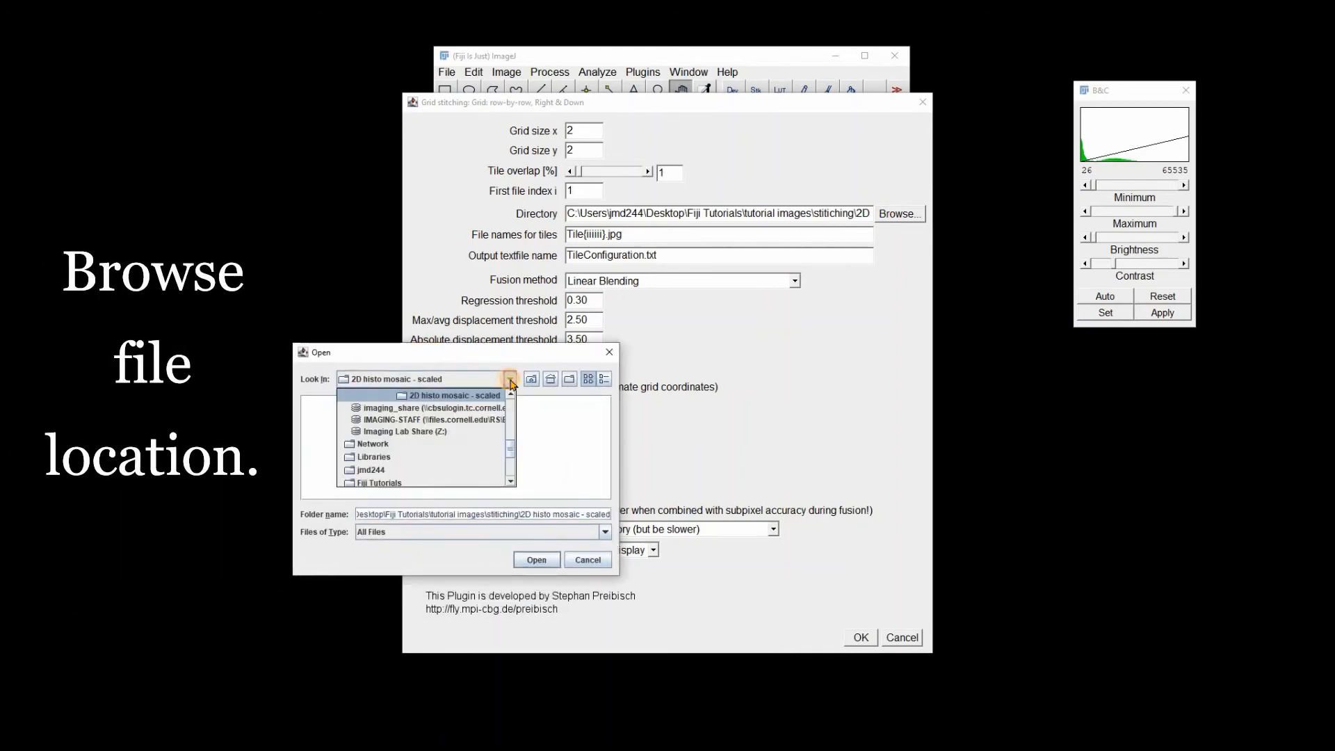
pyautogui.scroll(3, 507, 395)
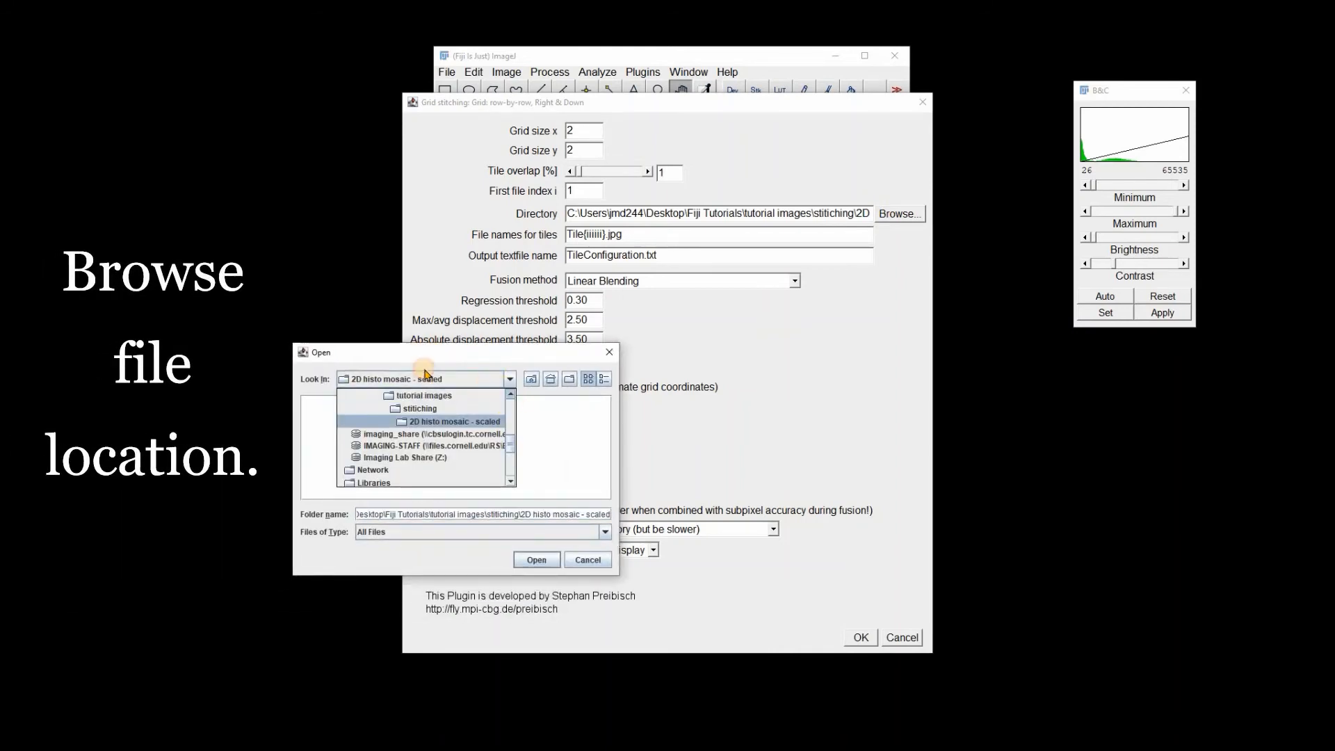
pyautogui.click(403, 411)
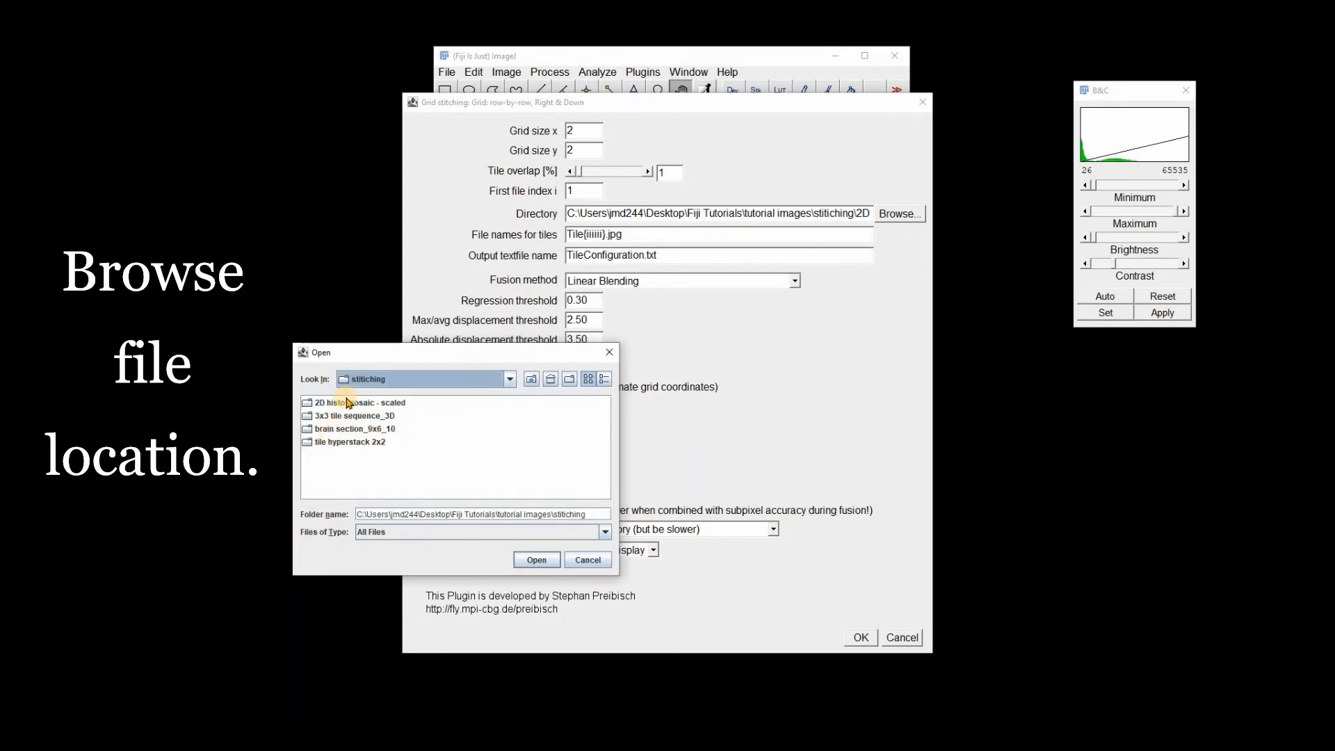
pyautogui.click(326, 446)
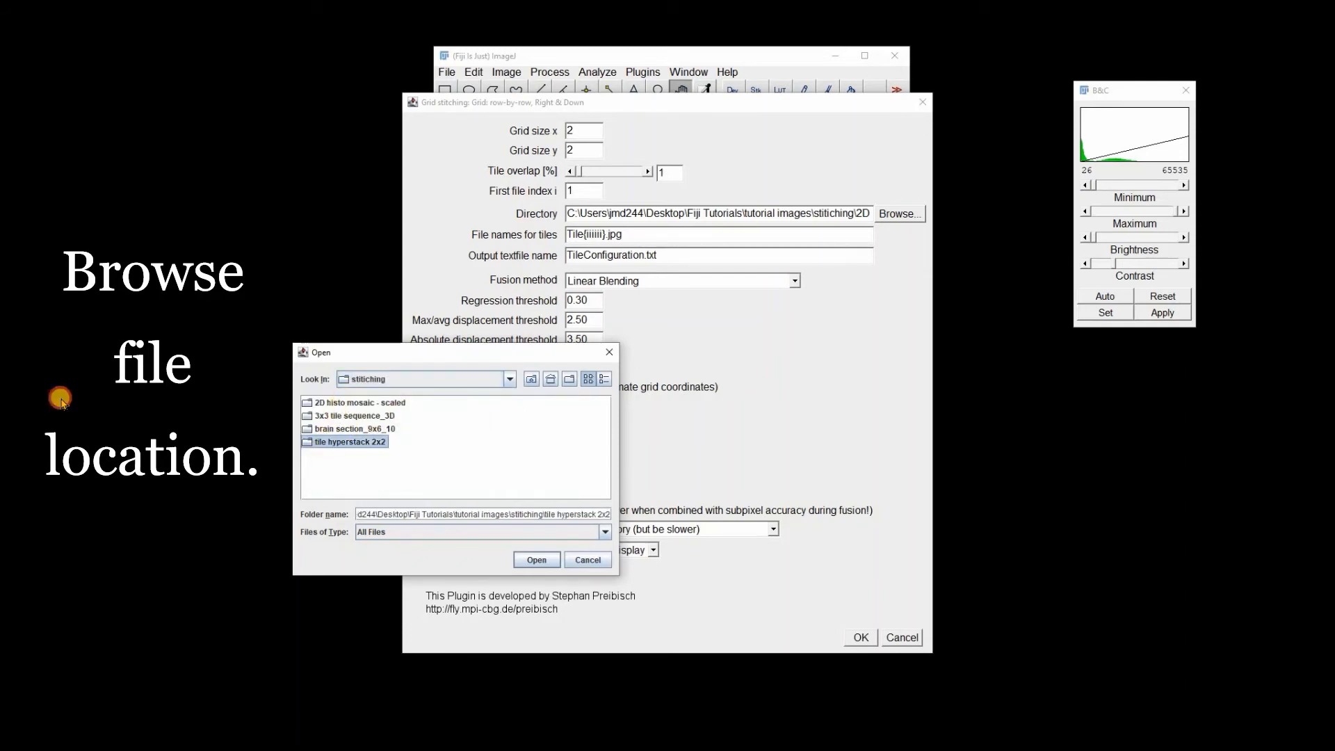
pyautogui.click(532, 561)
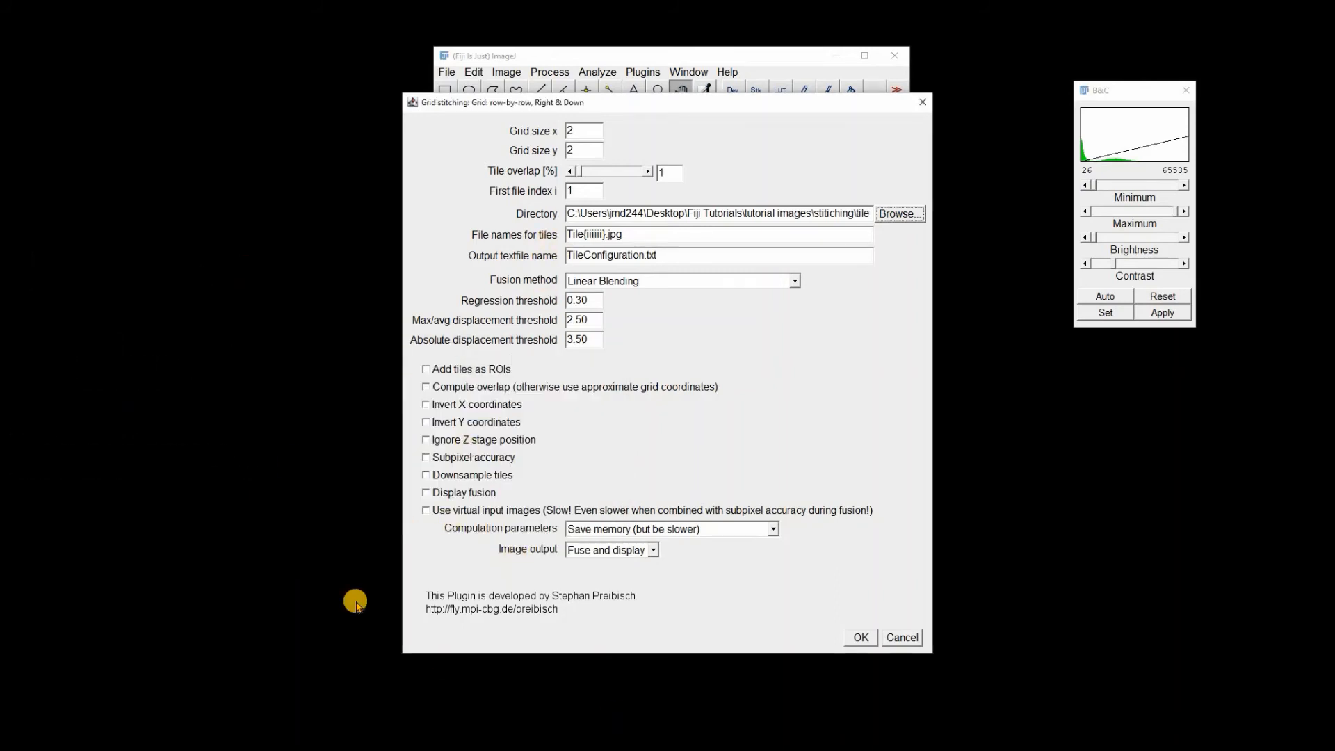
# Step: Check how the hyperstack tiles are named in File Explorer and set the tile file names to "tile series {i}.tif"
pyautogui.hotkey('alt', 'Tab')
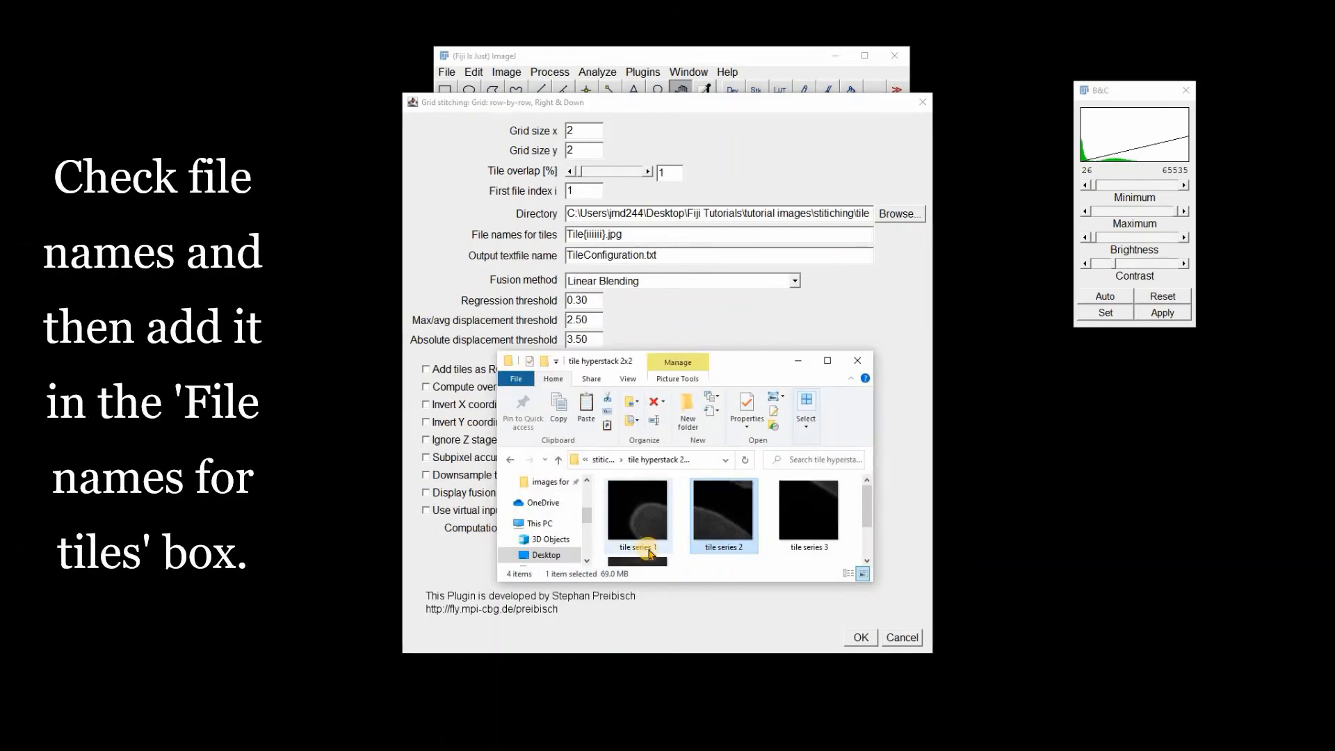
pyautogui.moveTo(659, 553)
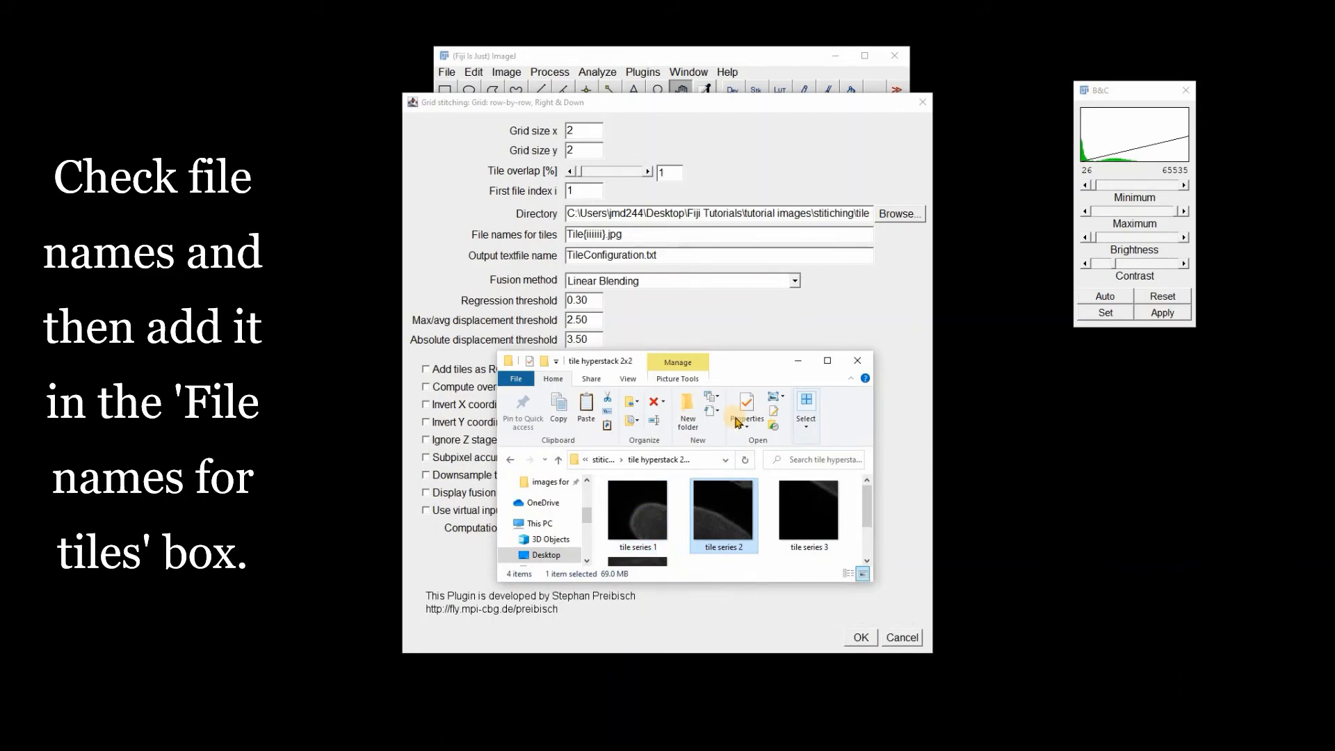
pyautogui.click(688, 317)
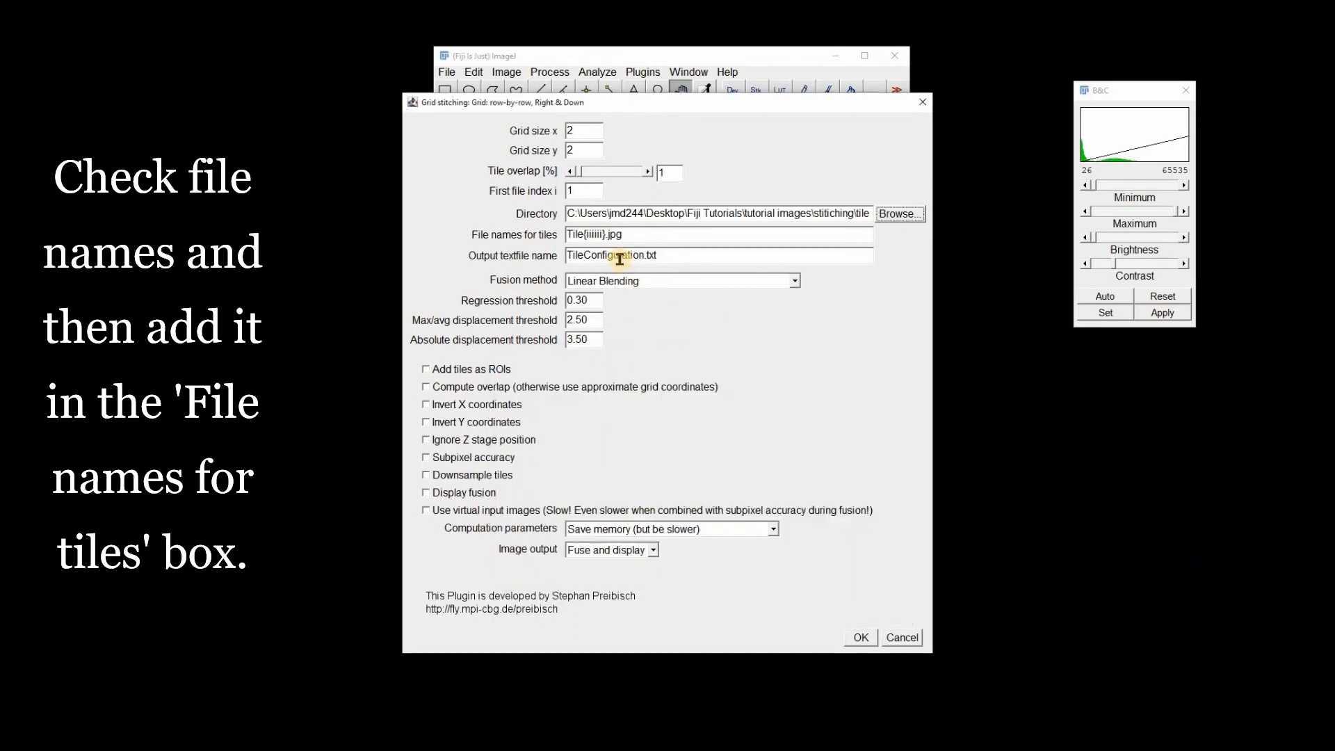
pyautogui.doubleClick(635, 237)
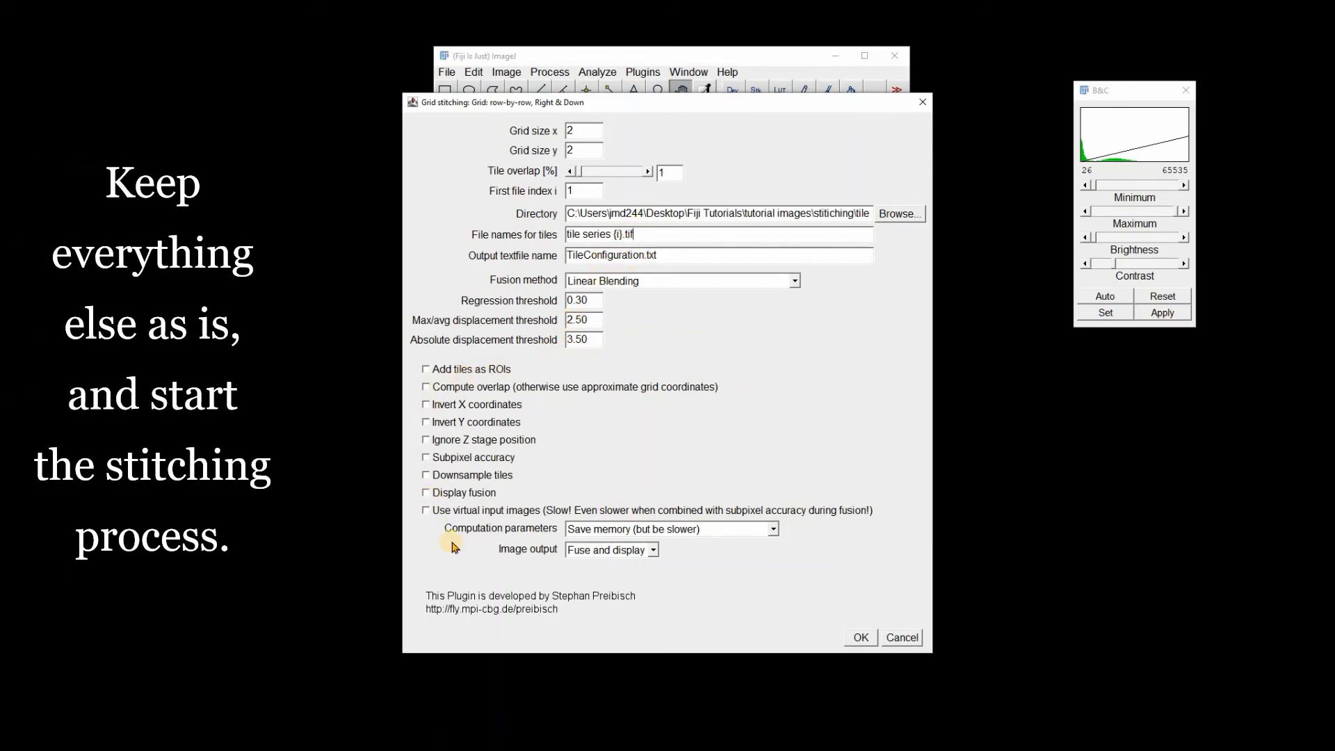
# Step: Run the stitching to fuse the hyperstack tiles, minimize the File Explorer window, and move the fused image to z slice 6
pyautogui.click(863, 638)
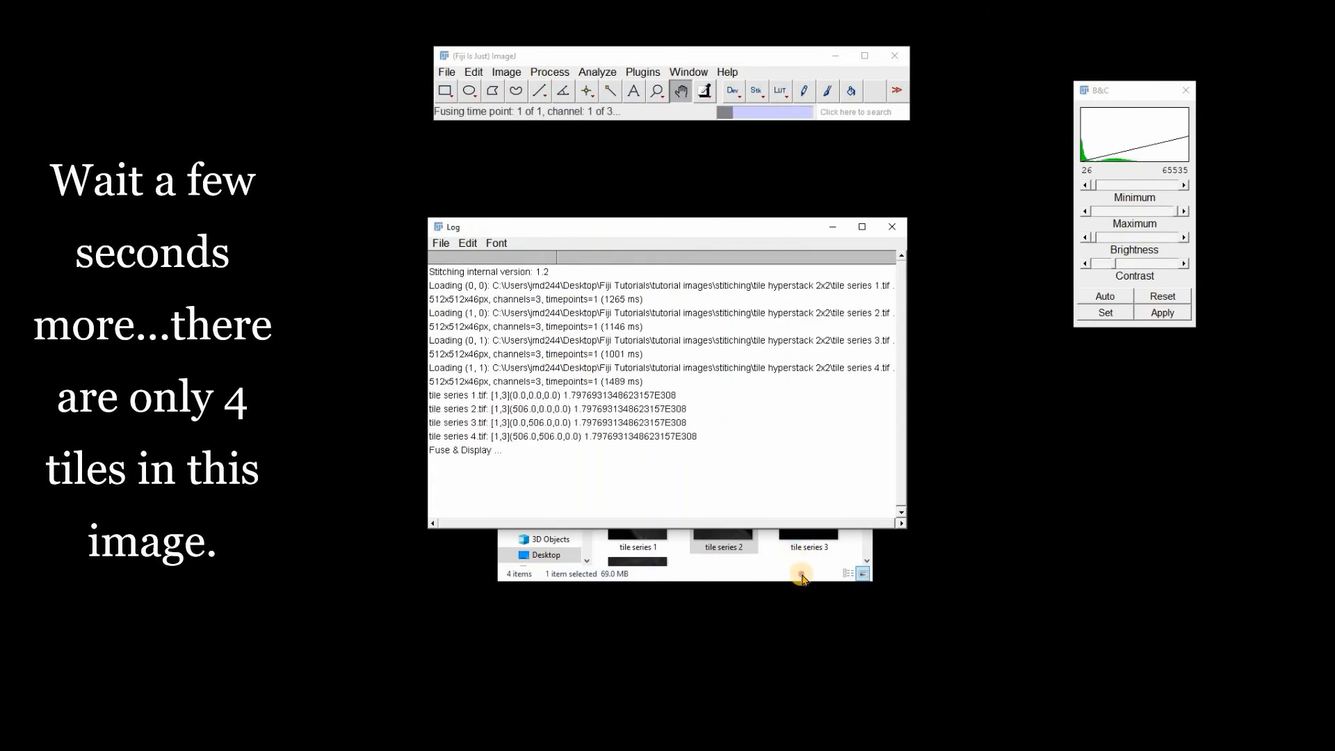
pyautogui.click(803, 576)
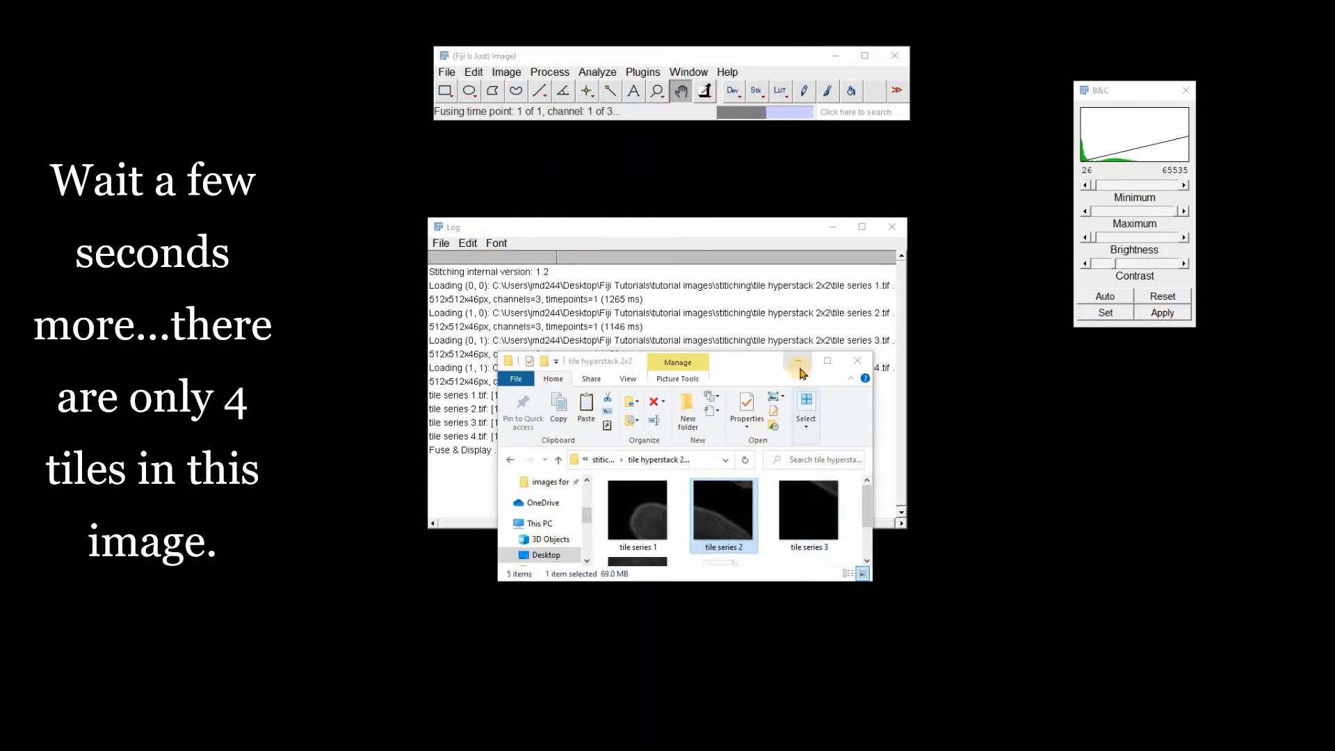
pyautogui.click(799, 362)
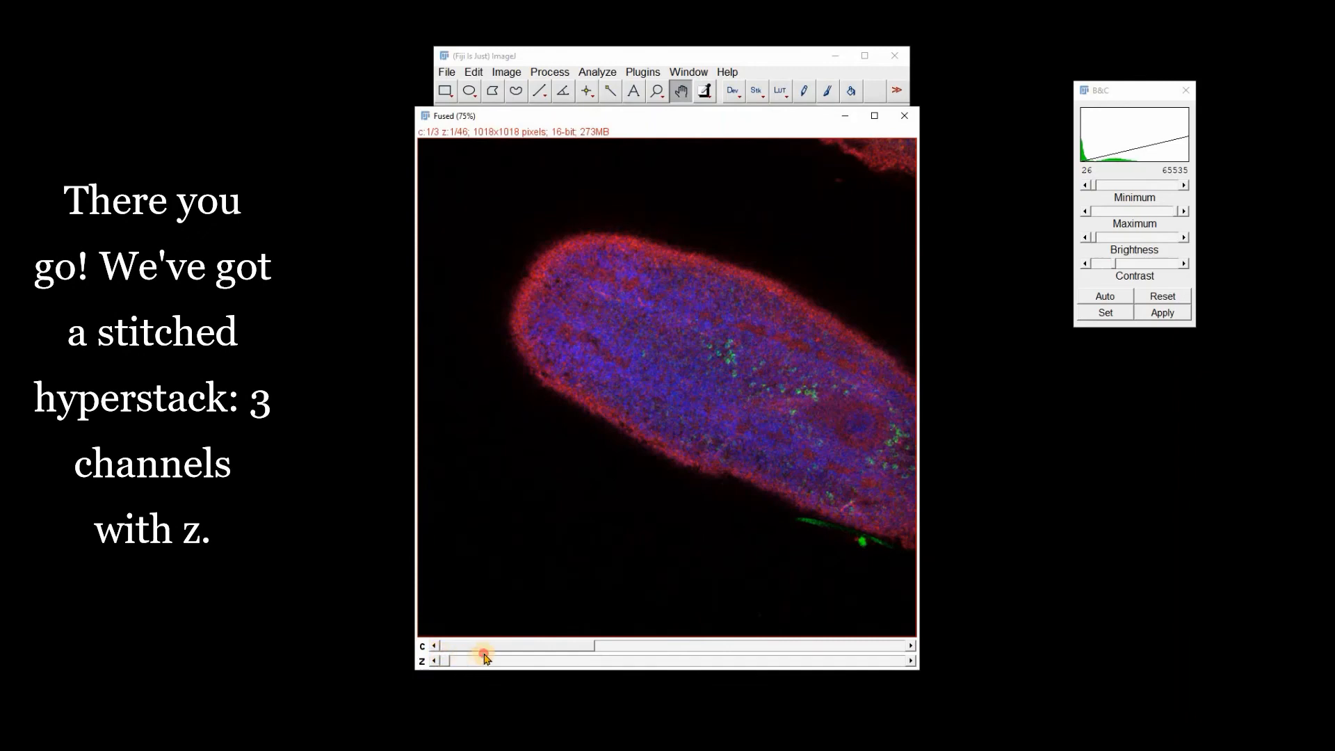
pyautogui.moveTo(485, 658)
pyautogui.mouseDown()
pyautogui.moveTo(674, 715)
pyautogui.moveTo(820, 656)
pyautogui.moveTo(897, 658)
pyautogui.moveTo(737, 634)
pyautogui.moveTo(611, 661)
pyautogui.moveTo(501, 623)
pyautogui.moveTo(435, 638)
pyautogui.moveTo(495, 634)
pyautogui.mouseUp()
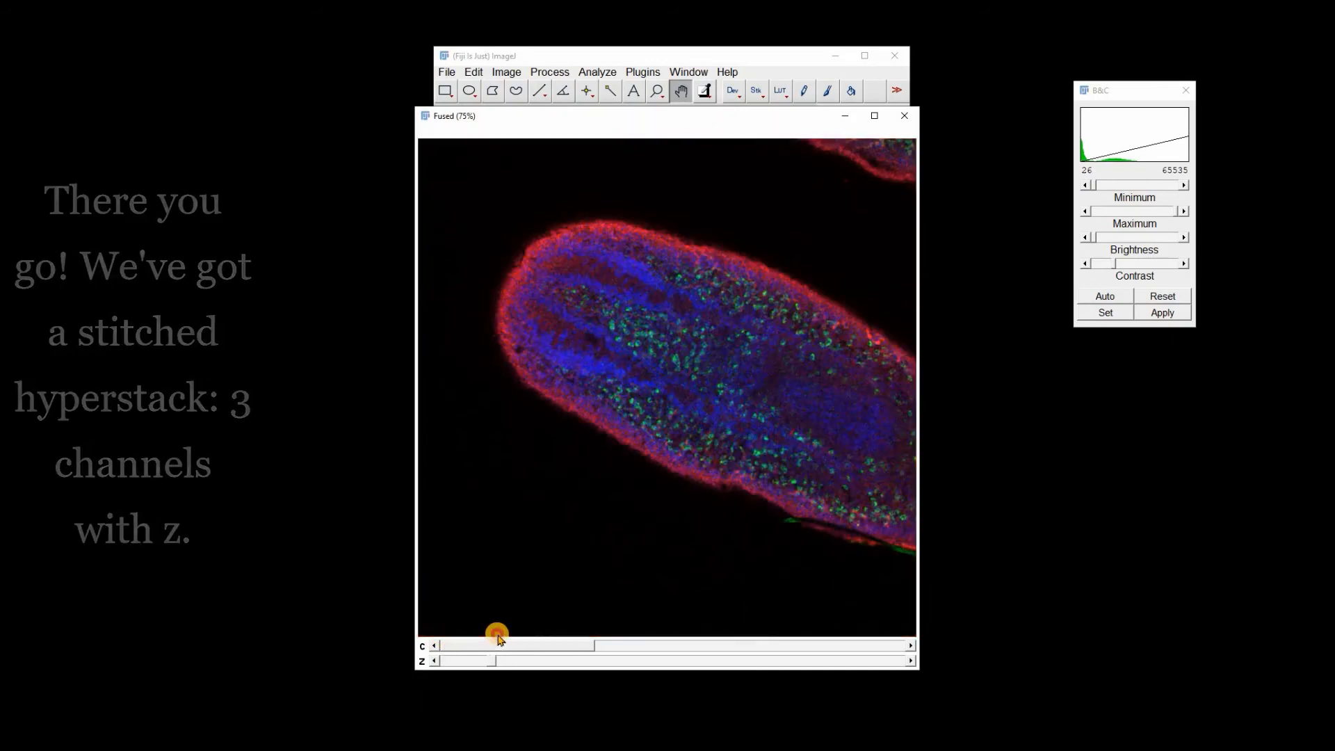
# Step: Render the fused hyperstack in 3D with 3D script, move the Interactive Raycaster window beside the rendering, and close the B&C window
pyautogui.click(638, 71)
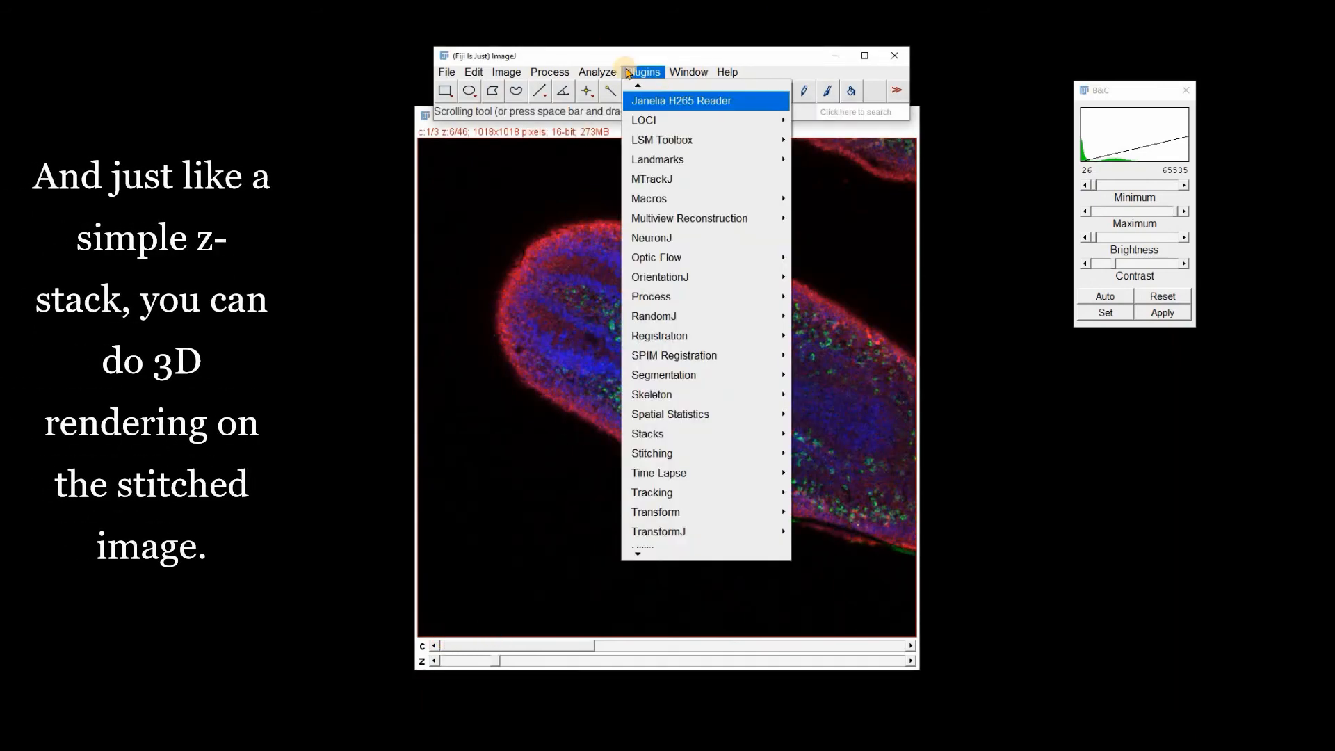
pyautogui.click(638, 87)
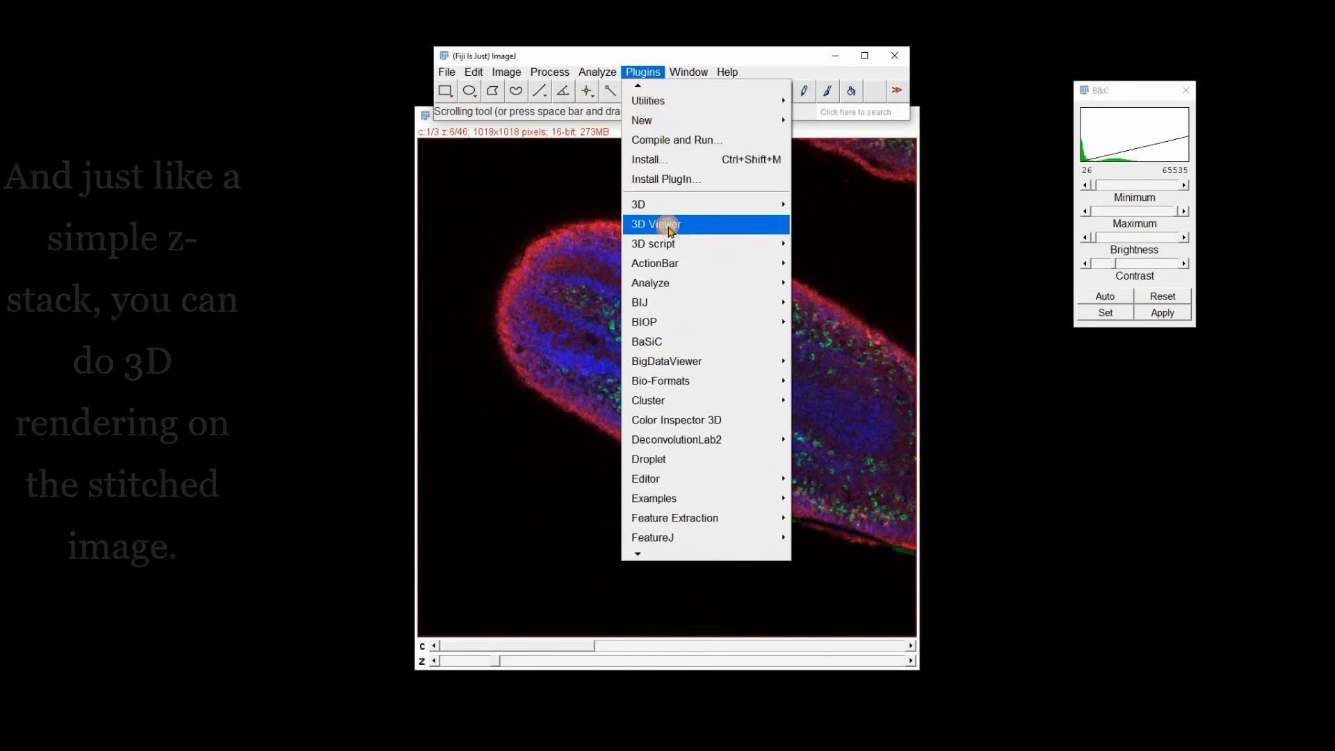
pyautogui.moveTo(675, 246)
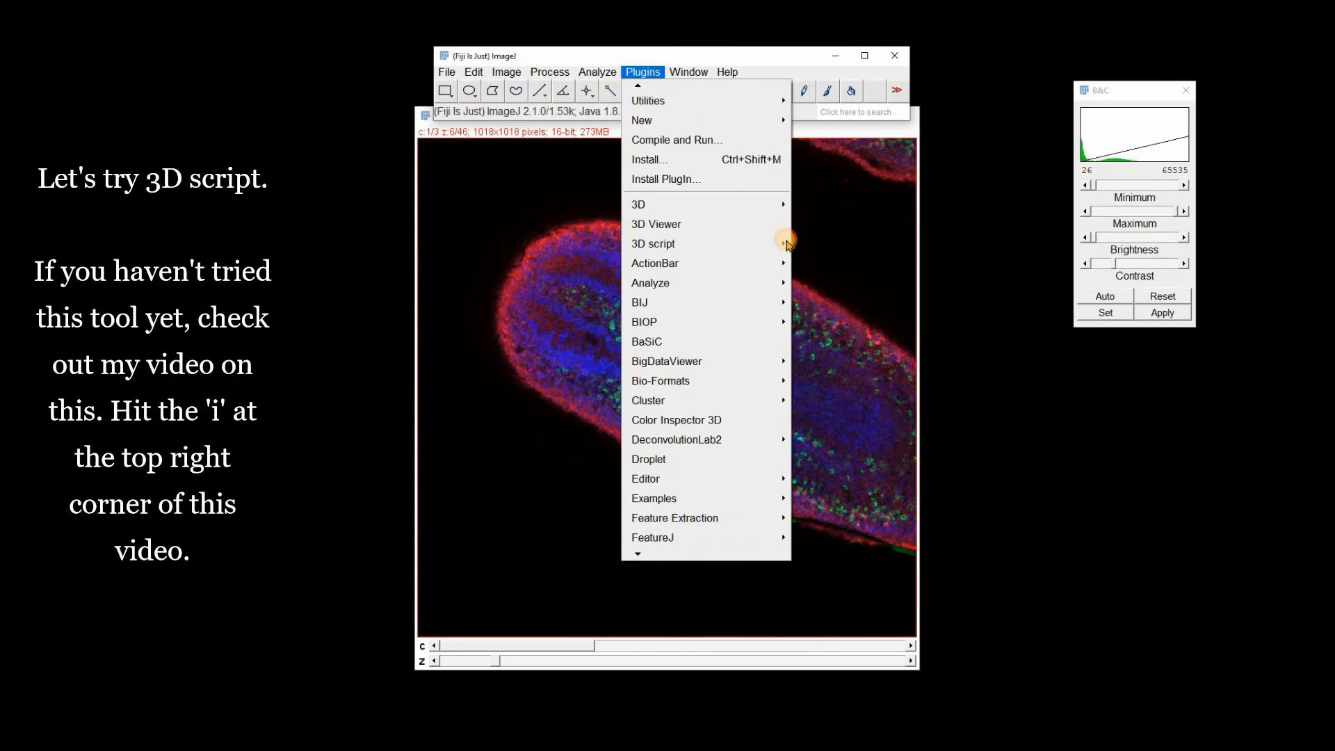
pyautogui.click(812, 244)
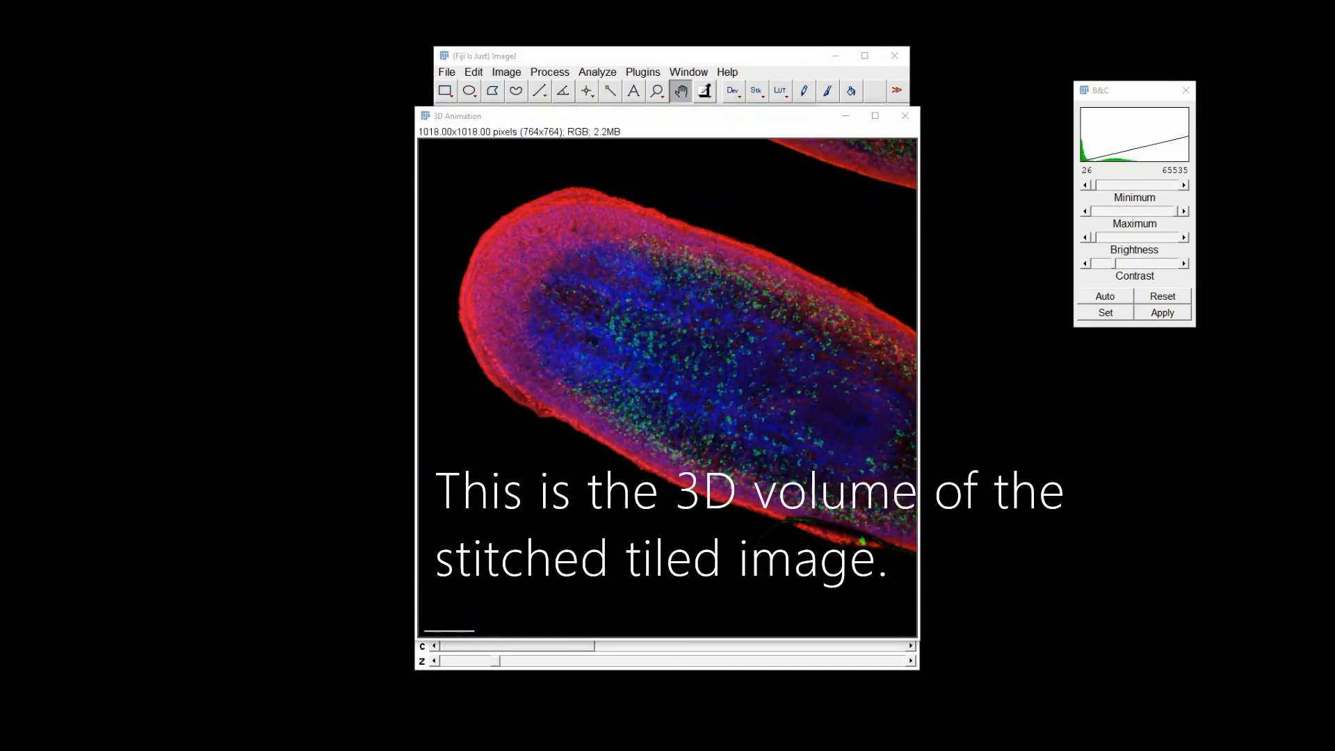
pyautogui.moveTo(181, 125); pyautogui.dragTo(160, 142)
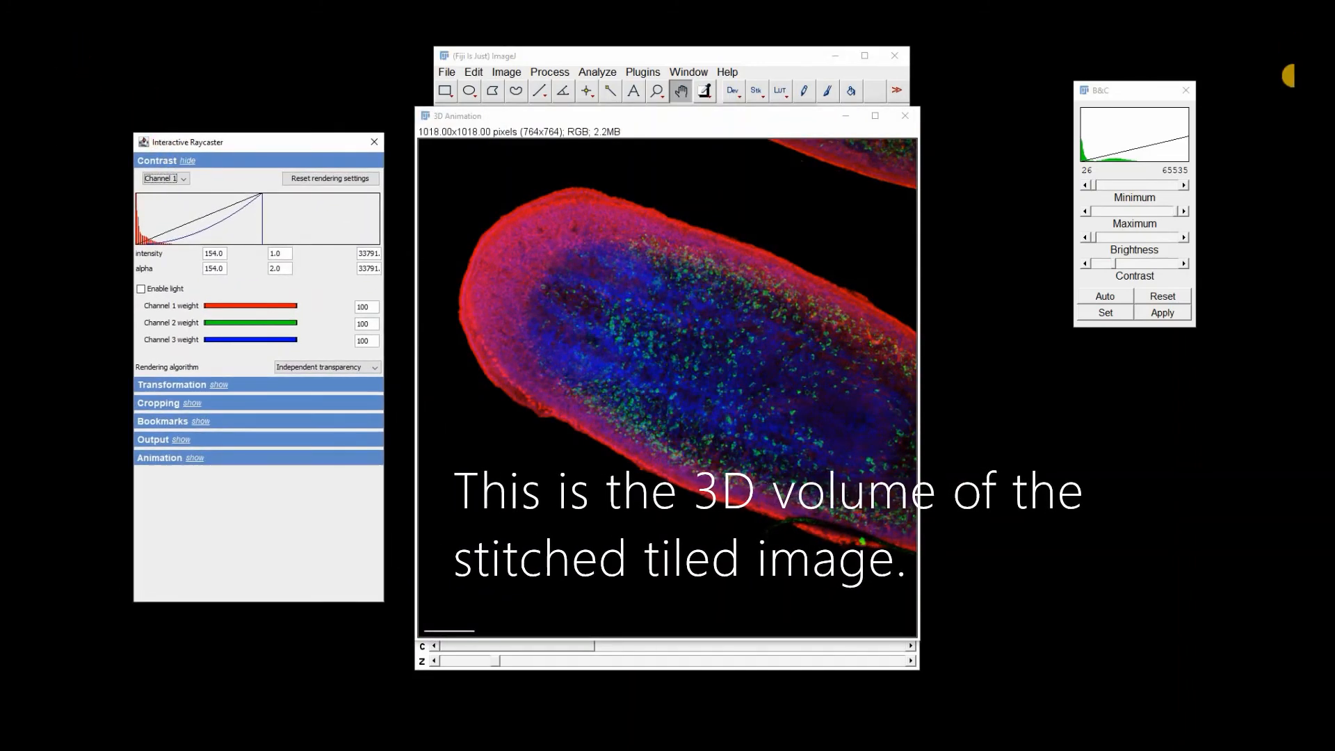
pyautogui.click(1187, 98)
# Step: Rotate the 3D rendering and zoom in and out to inspect the stitched volume
pyautogui.moveTo(727, 431)
pyautogui.mouseDown()
pyautogui.moveTo(715, 361)
pyautogui.moveTo(740, 415)
pyautogui.mouseUp()
pyautogui.scroll(5, 693, 414)
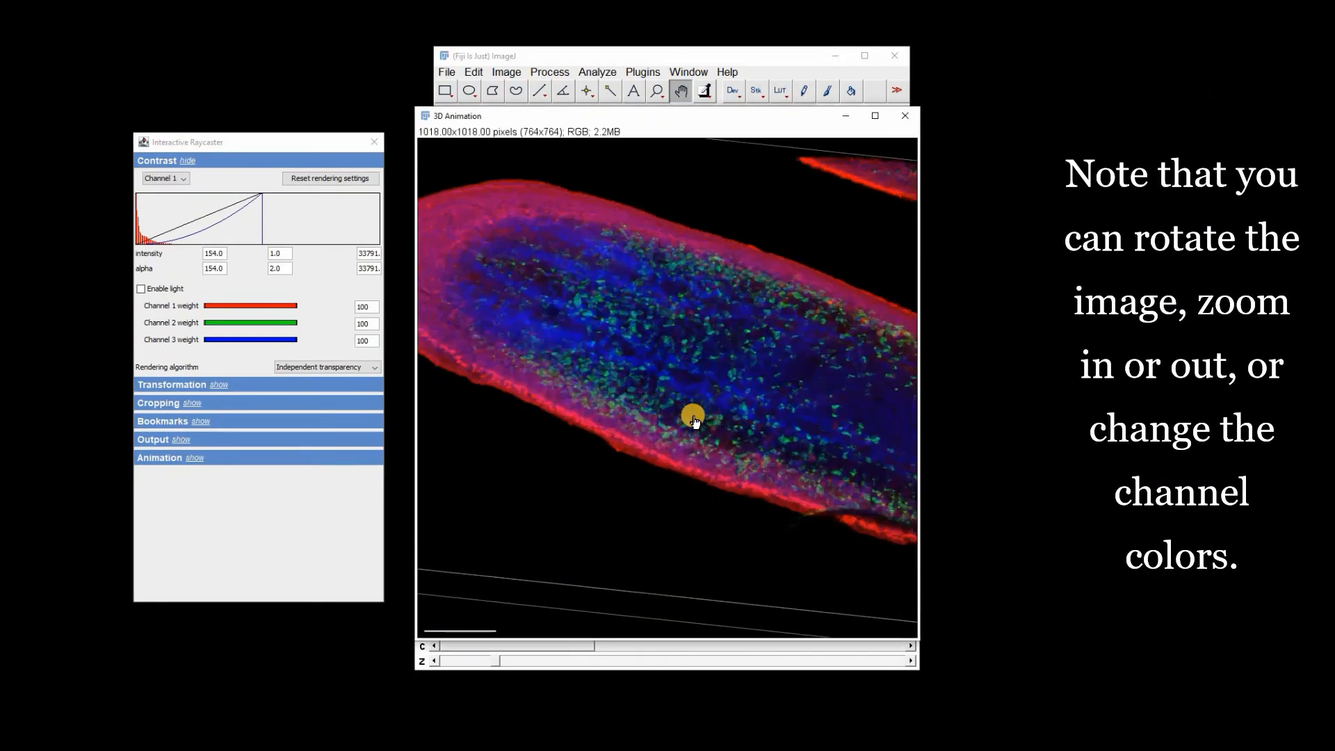
pyautogui.scroll(-2, 692, 414)
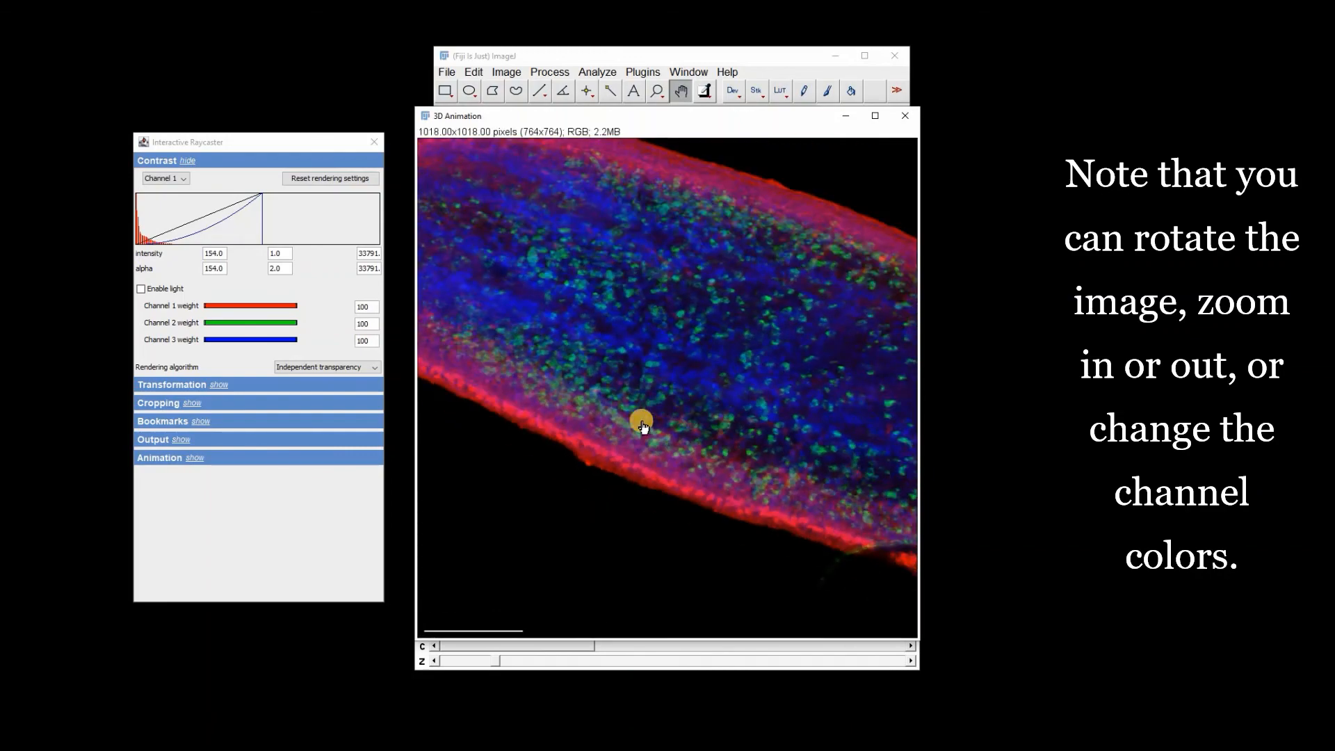
pyautogui.scroll(-3, 636, 418)
pyautogui.scroll(-1, 638, 419)
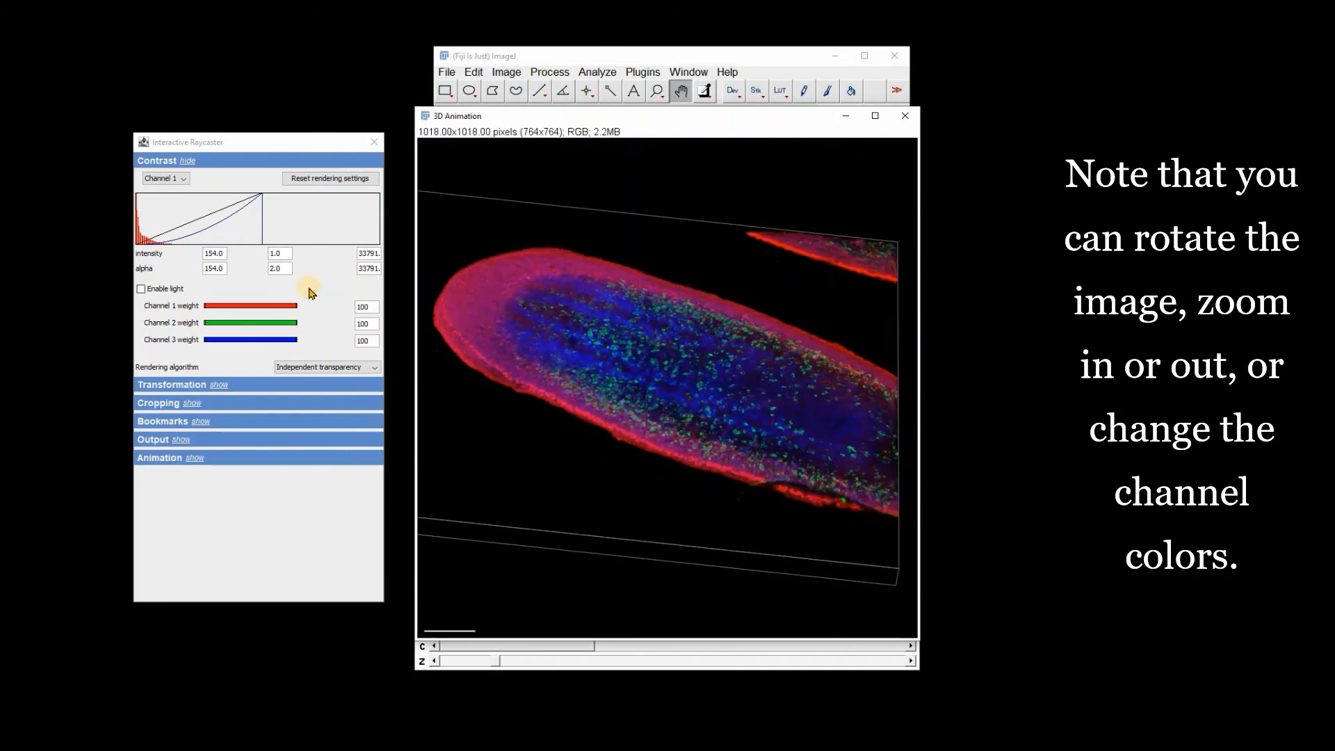
# Step: Change the color of channel 3 in the 3D rendering to light gray and close the color picker
pyautogui.click(242, 340)
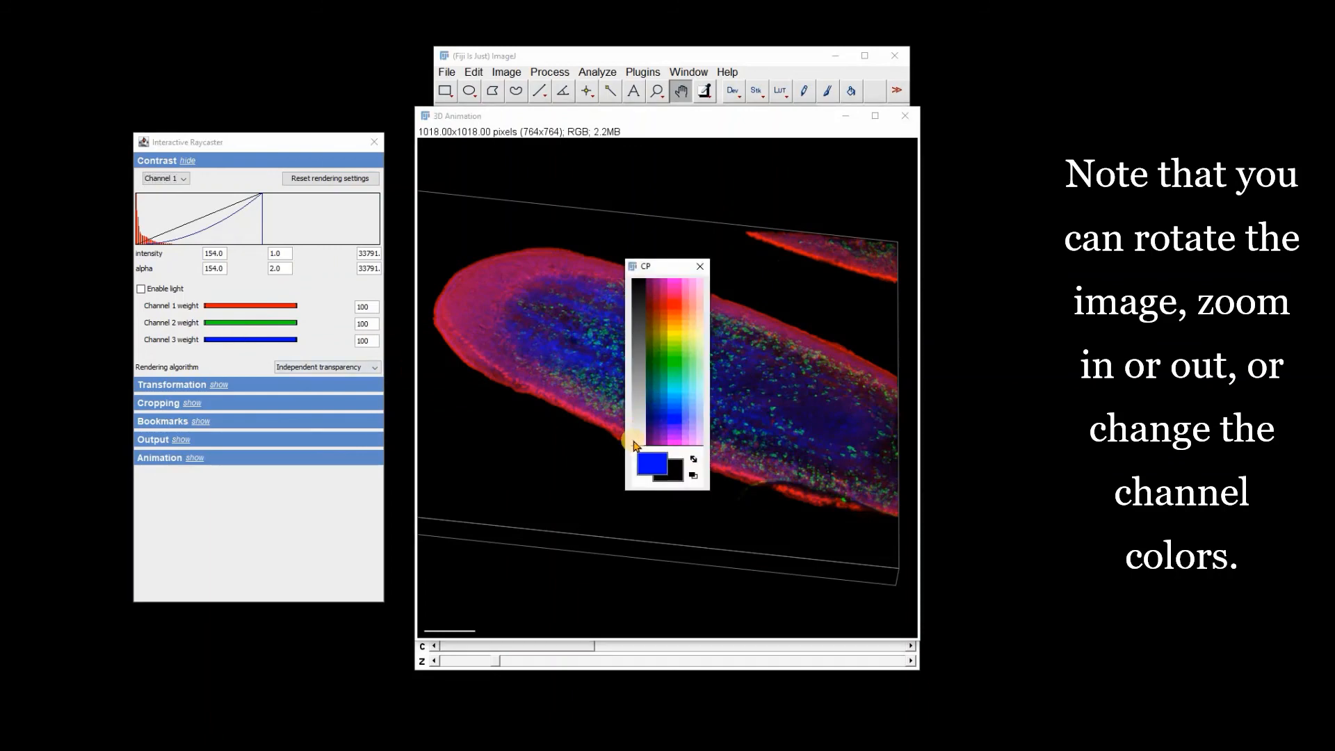
pyautogui.click(637, 444)
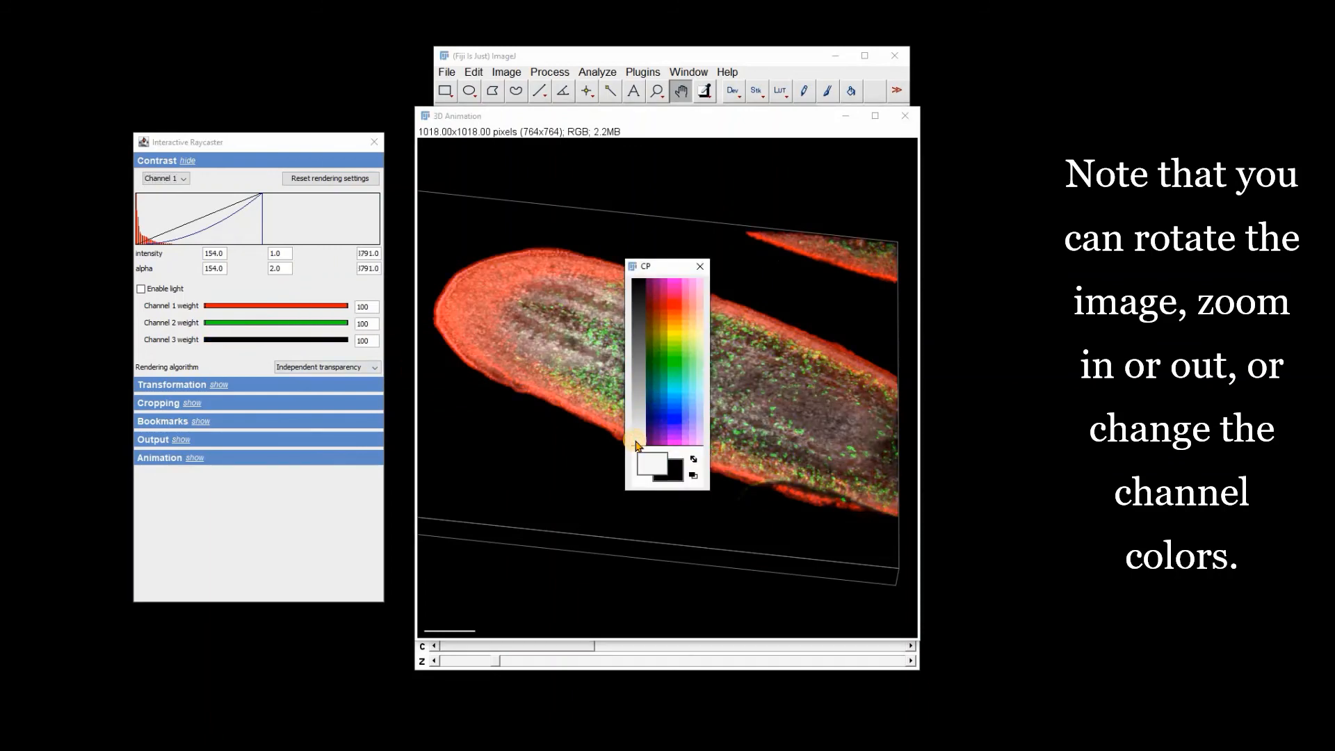
pyautogui.click(640, 430)
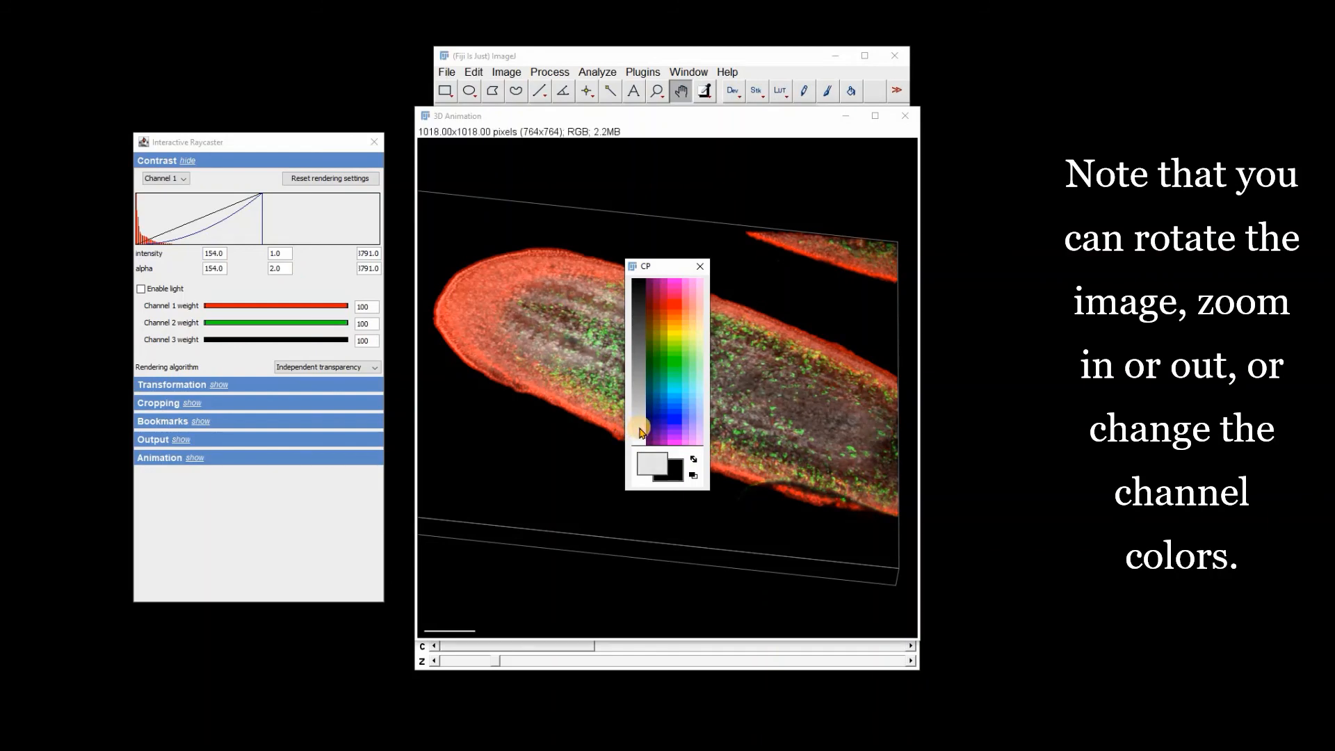
pyautogui.click(700, 266)
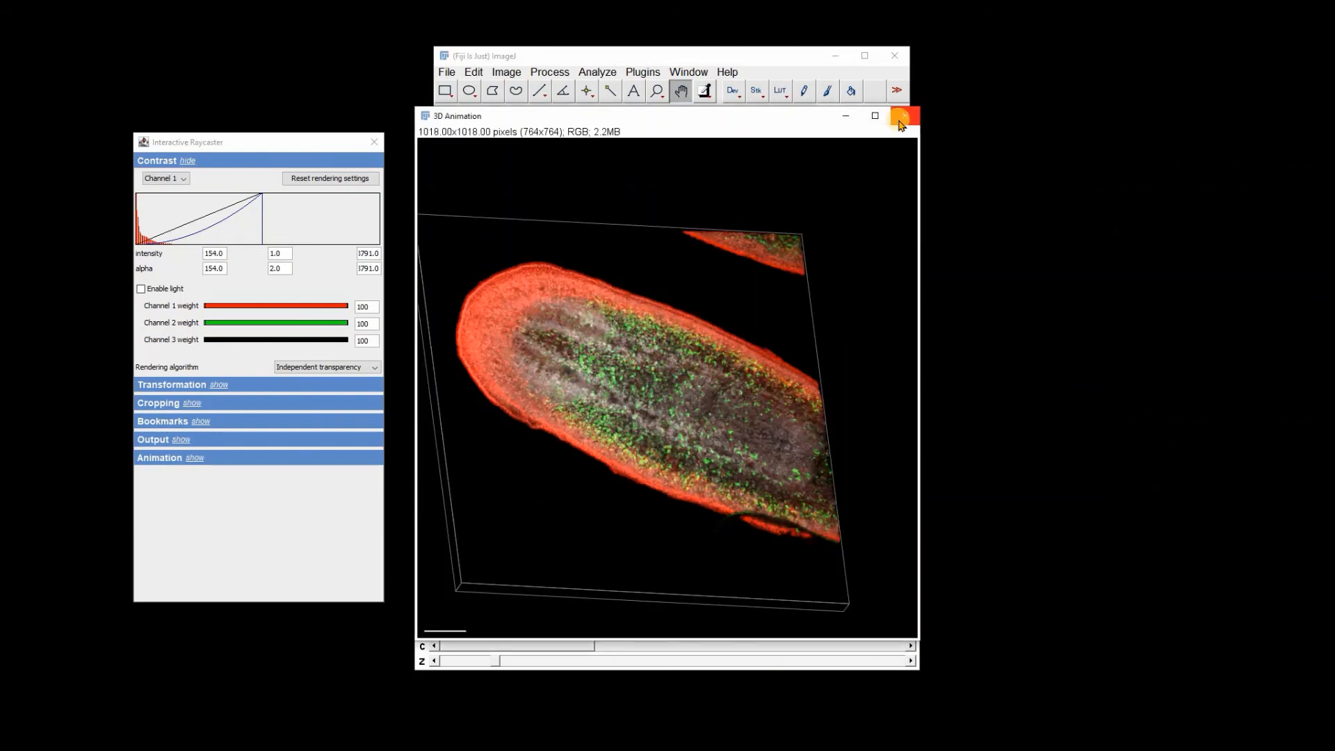
# Step: Close the Interactive Raycaster, all open images without saving, and the Log window
pyautogui.click(373, 146)
pyautogui.click(447, 73)
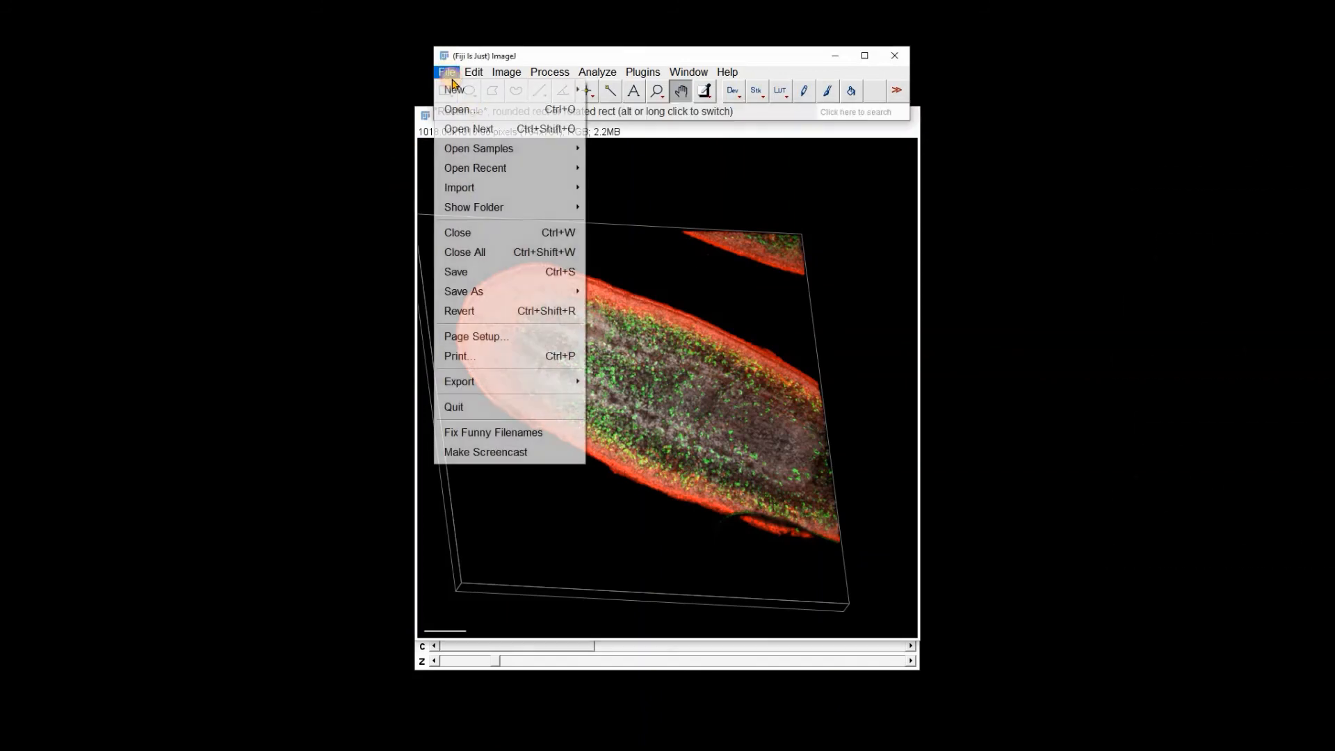
pyautogui.moveTo(550, 291)
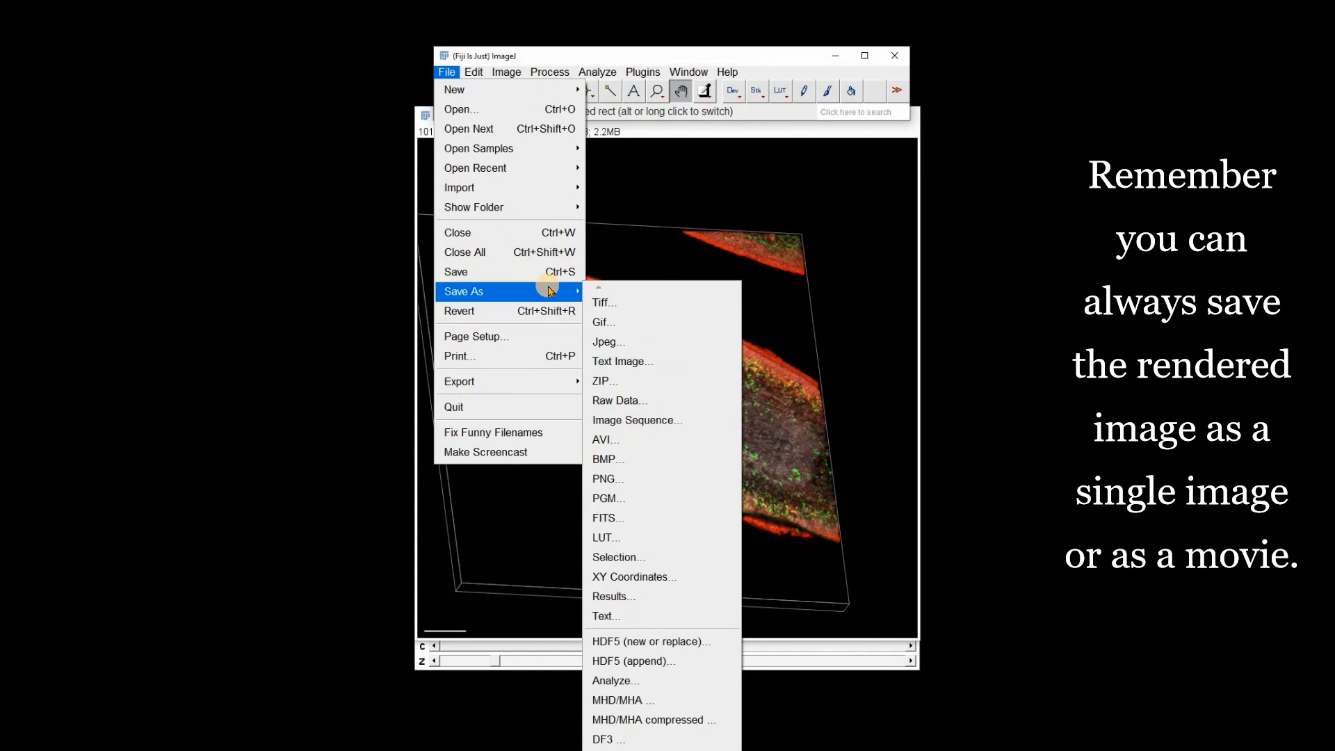
pyautogui.click(518, 251)
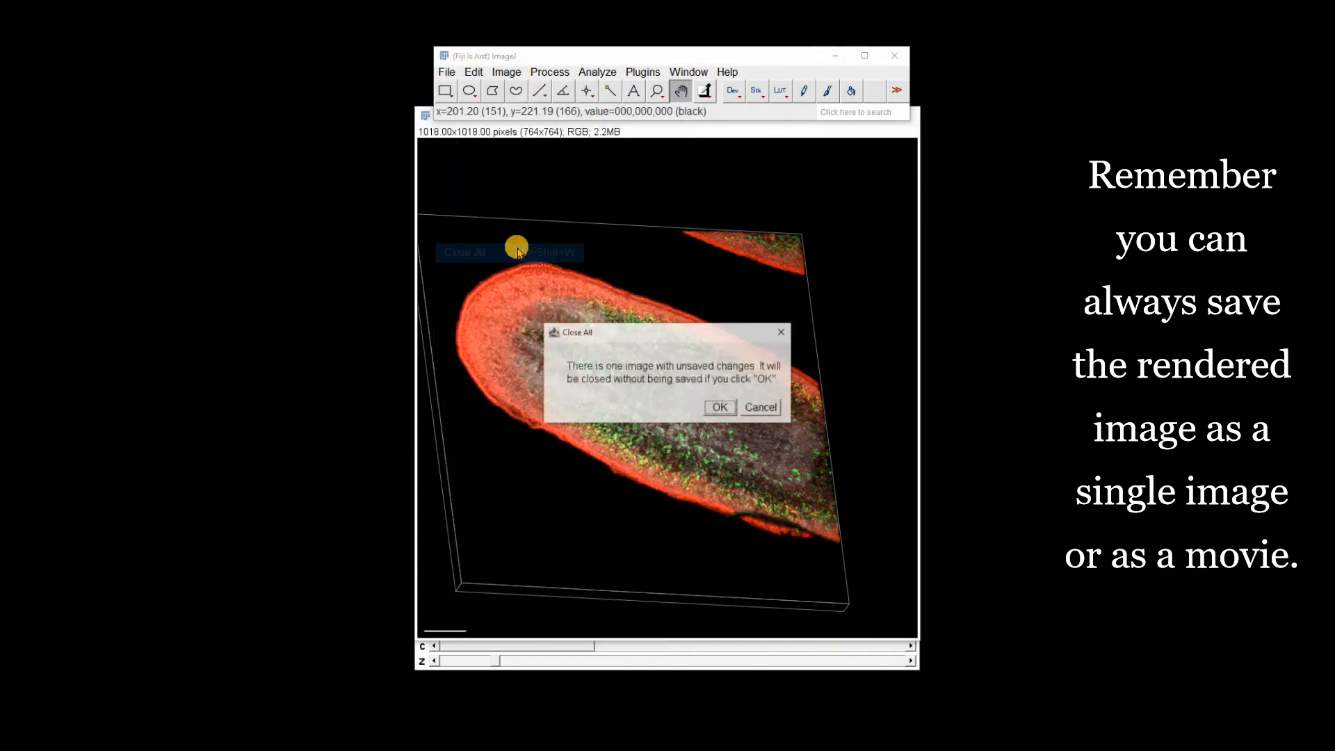
pyautogui.click(717, 407)
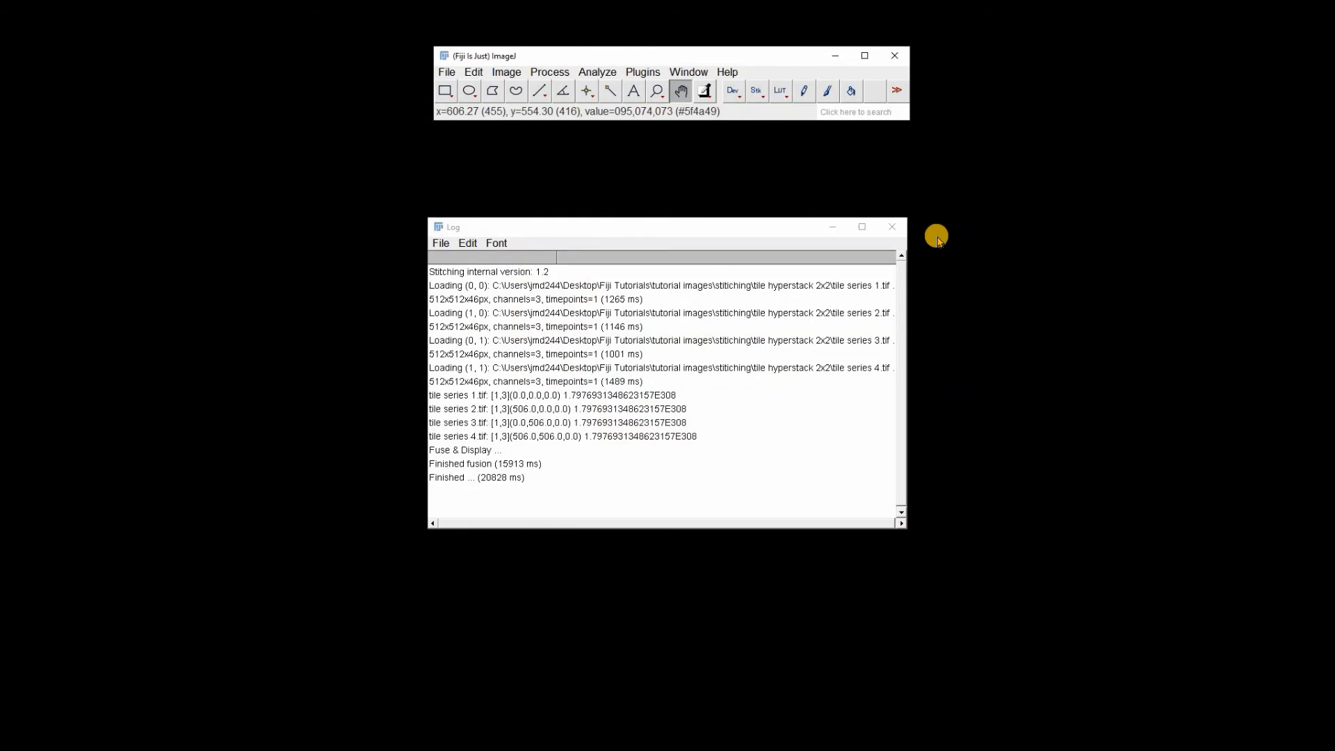
pyautogui.click(894, 228)
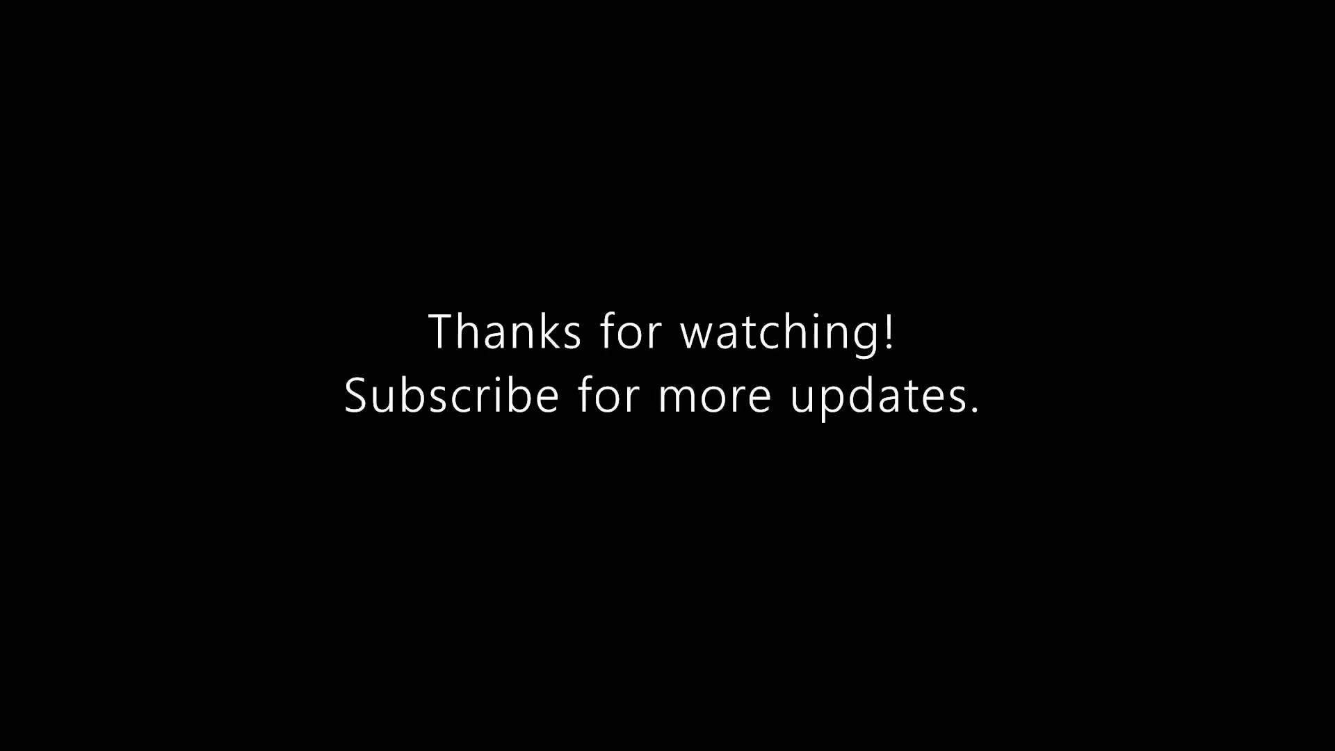